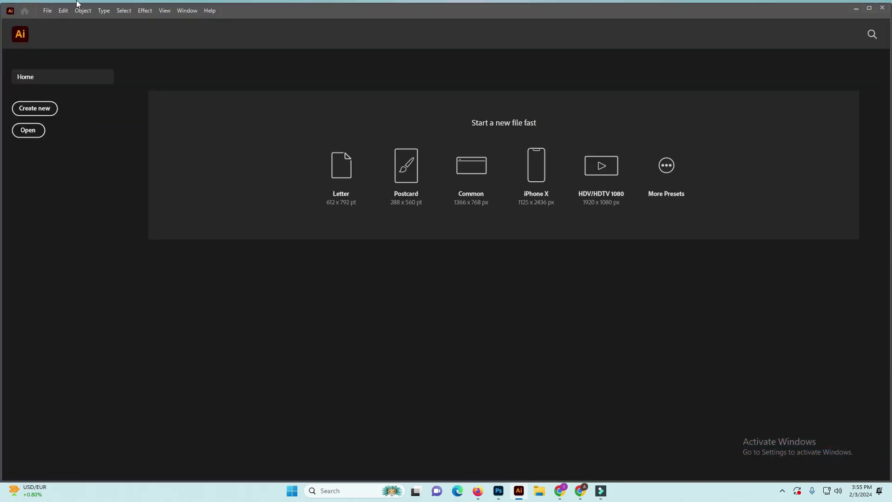
- Create a new document 1200 px wide
{"action": "left_click", "coordinate": [48, 10]}
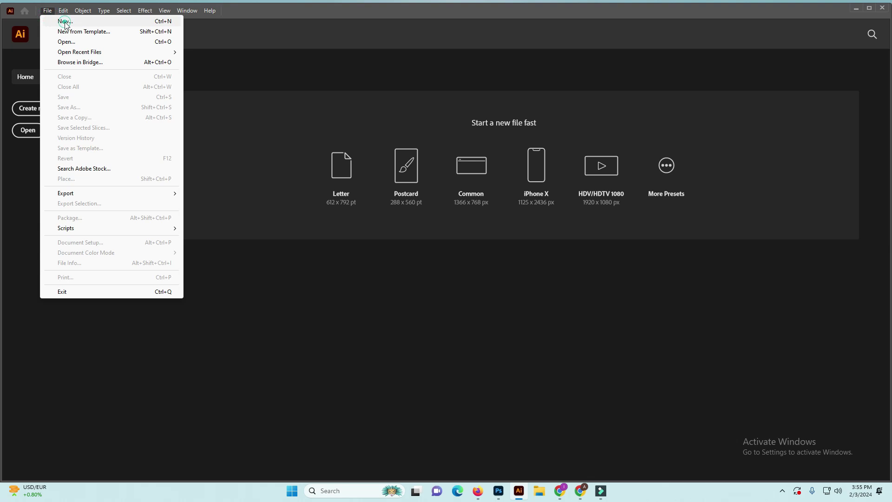
{"action": "left_click", "coordinate": [66, 21]}
{"action": "left_click", "coordinate": [575, 153]}
{"action": "type", "text": "1200"}
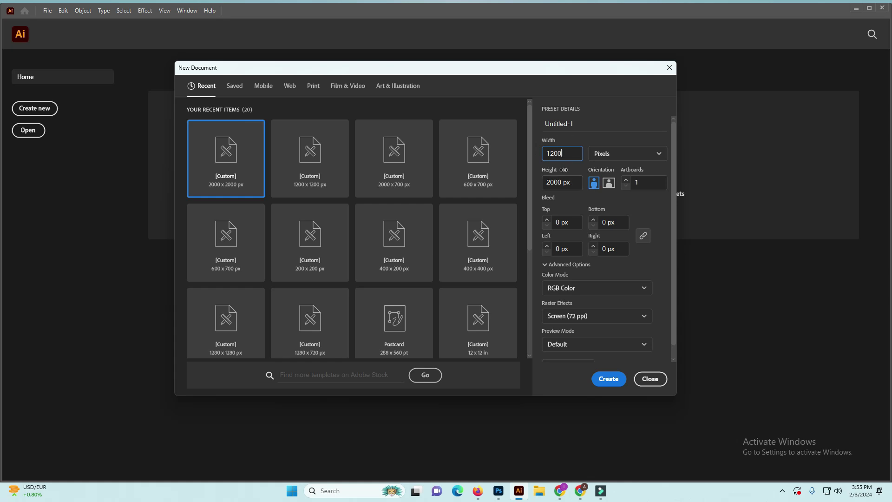
{"action": "left_click", "coordinate": [571, 181]}
{"action": "left_click", "coordinate": [609, 379]}
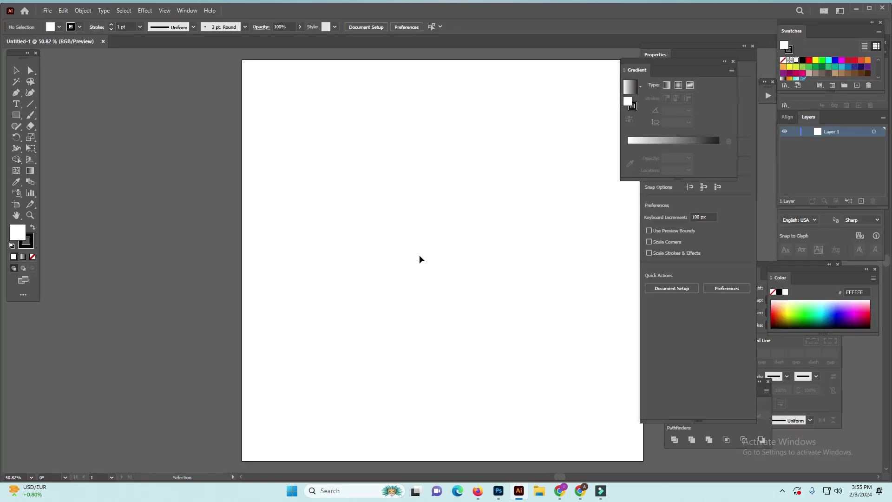
- Zoom out and draw a horizontal line across the middle of the artboard
{"action": "key", "text": "a"}
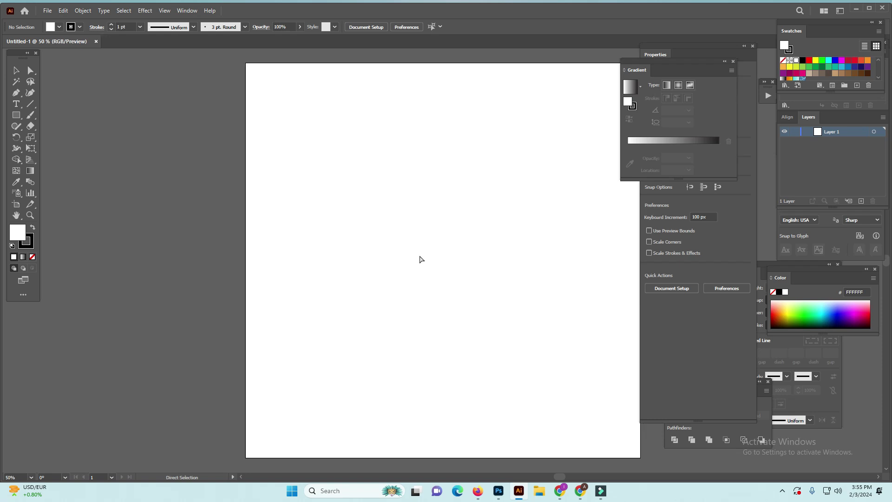
{"action": "left_click_drag", "start_coordinate": [478, 261], "coordinate": [385, 261]}
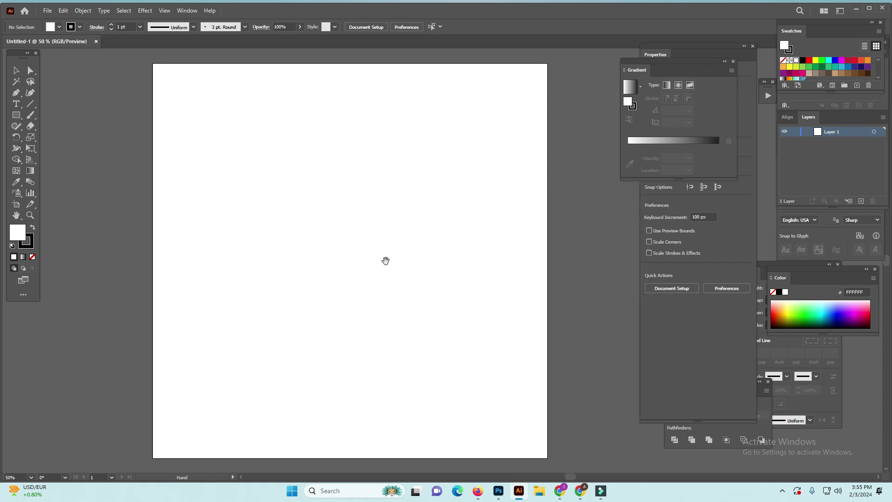
{"action": "key", "text": "ctrl+minus"}
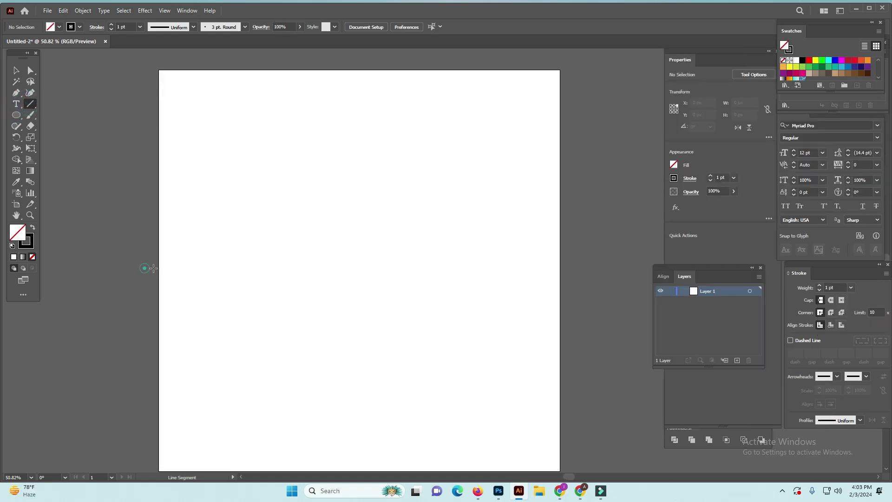
{"action": "mouse_move", "coordinate": [144, 268]}
{"action": "left_mouse_down"}
{"action": "mouse_move", "coordinate": [583, 268]}
{"action": "mouse_move", "coordinate": [583, 289]}
{"action": "left_mouse_up"}
- Set the line's stroke weight to 3 pt
{"action": "left_click", "coordinate": [851, 287]}
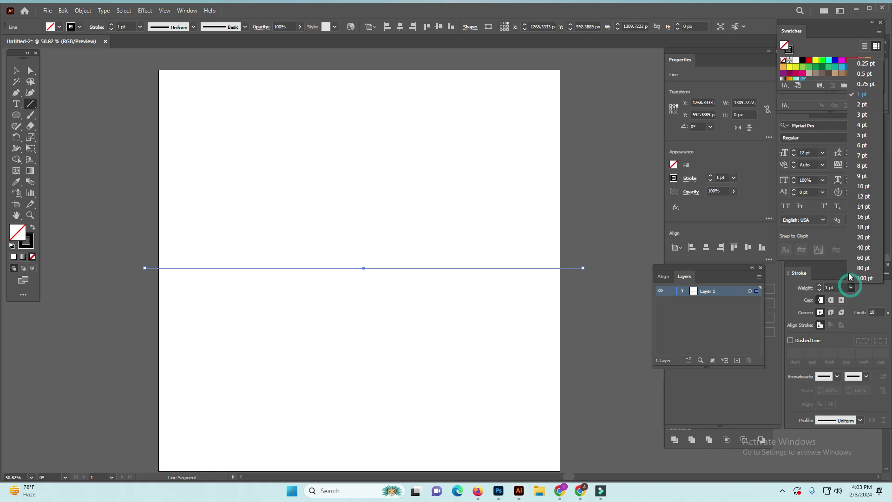
{"action": "left_click", "coordinate": [863, 115]}
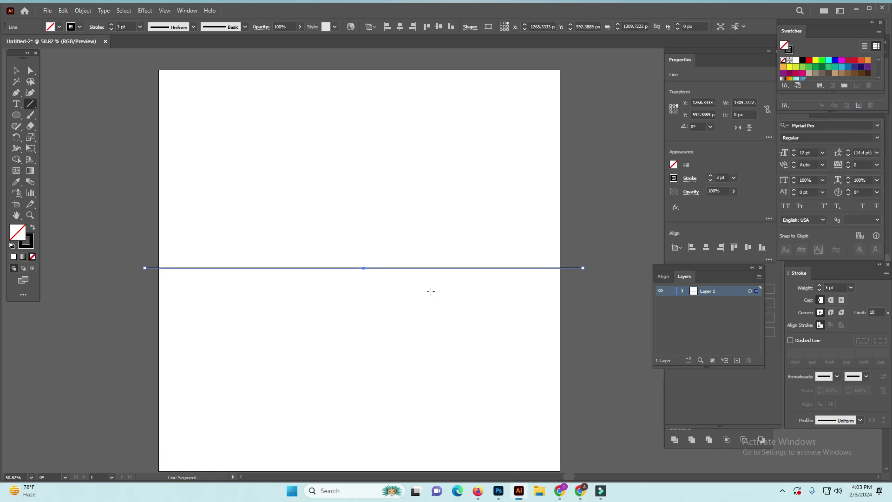
{"action": "right_click", "coordinate": [442, 264]}
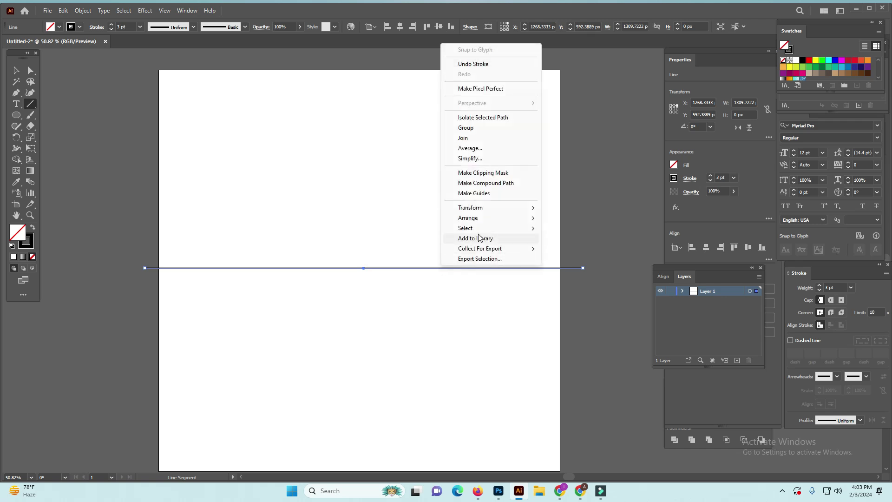
{"action": "left_click", "coordinate": [474, 207]}
{"action": "left_click", "coordinate": [567, 242]}
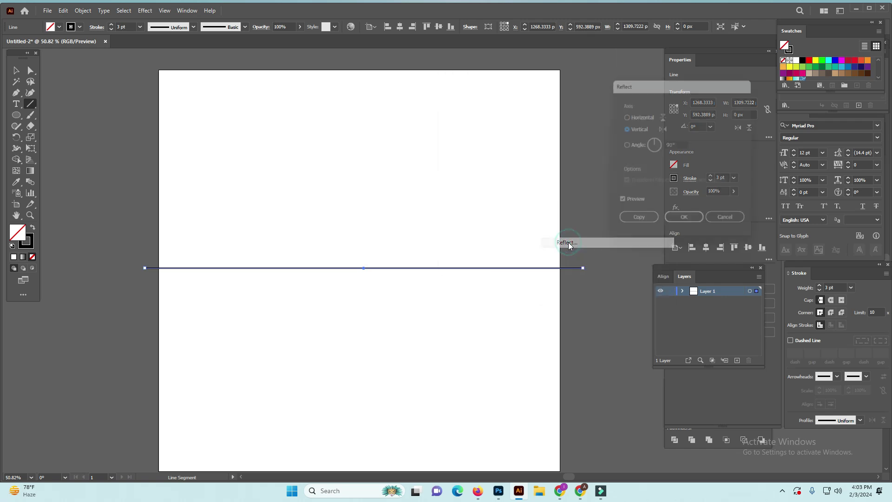
{"action": "left_click", "coordinate": [739, 224]}
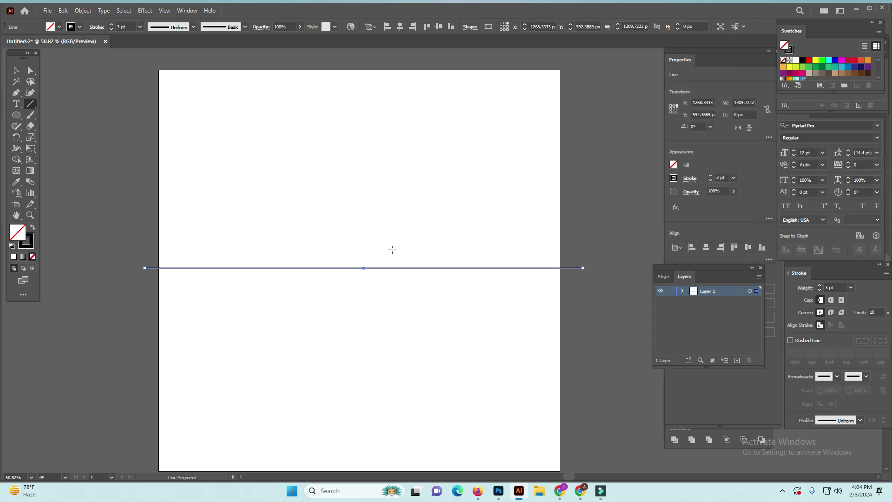
- Copy the line rotated 30° and repeat with Ctrl+D to form twelve spokes
{"action": "right_click", "coordinate": [393, 254]}
{"action": "left_click", "coordinate": [418, 418]}
{"action": "left_click", "coordinate": [515, 360]}
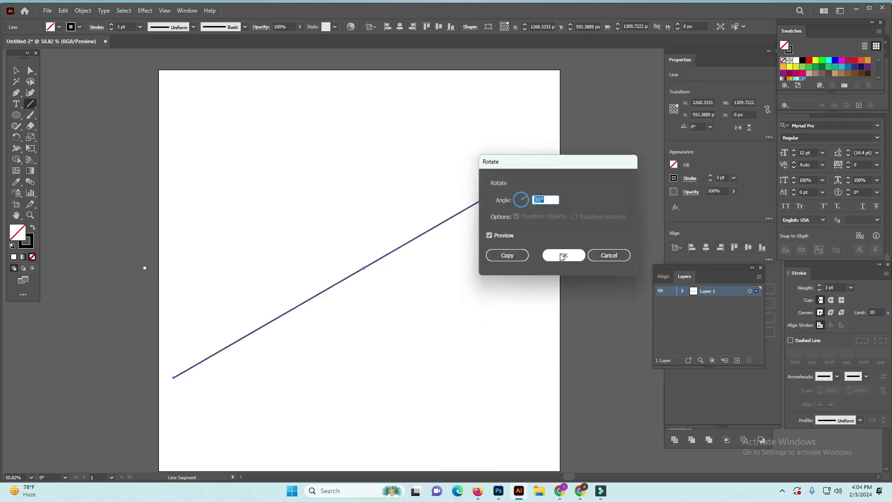
{"action": "left_click", "coordinate": [518, 256]}
{"action": "key", "text": "ctrl+d"}
{"action": "key", "text": "ctrl+d"}
{"action": "key", "text": "ctrl+d"}
{"action": "key", "text": "ctrl+d"}
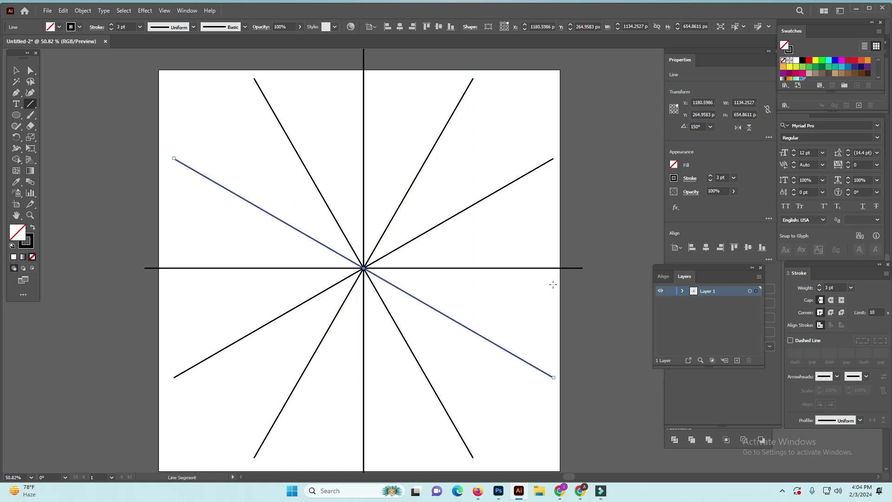
- Add Layer 2 and draw a 1051.76 px circle centred where the spokes meet
{"action": "left_click", "coordinate": [737, 361]}
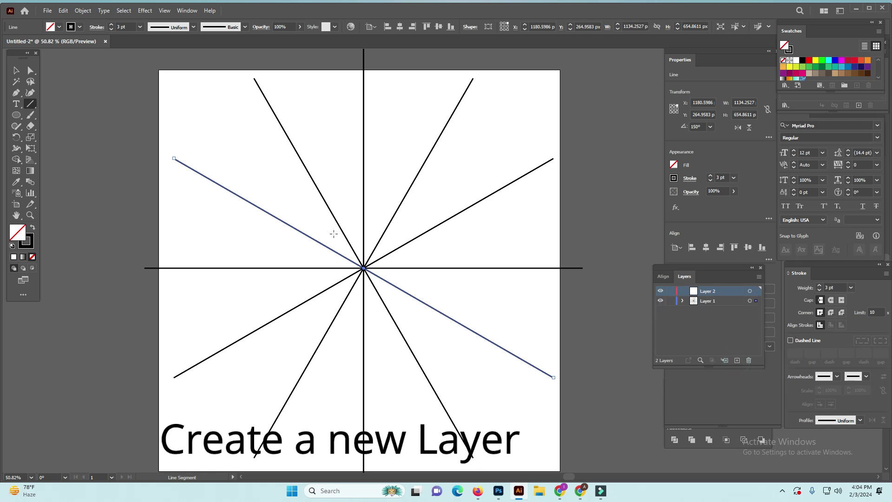
{"action": "left_click", "coordinate": [364, 270], "text": "shift"}
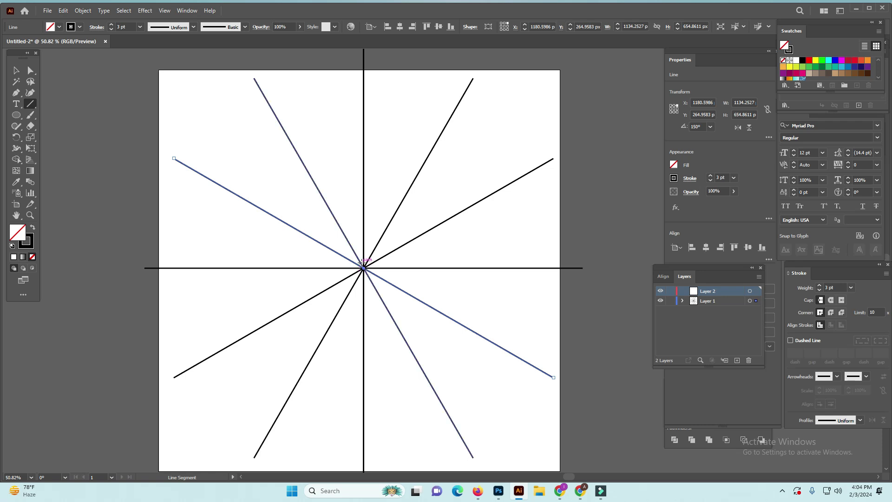
{"action": "key", "text": "l"}
{"action": "left_click_drag", "start_coordinate": [354, 286], "coordinate": [527, 417]}
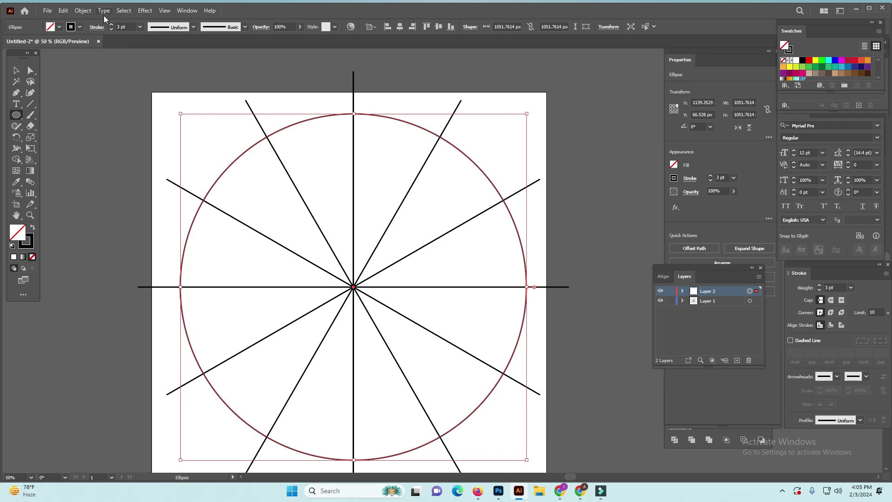
{"action": "left_click", "coordinate": [145, 10]}
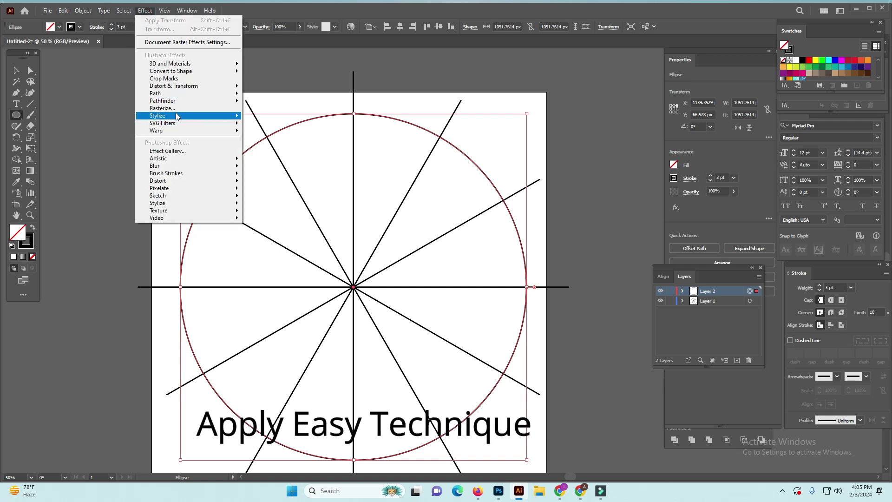
{"action": "mouse_move", "coordinate": [174, 86]}
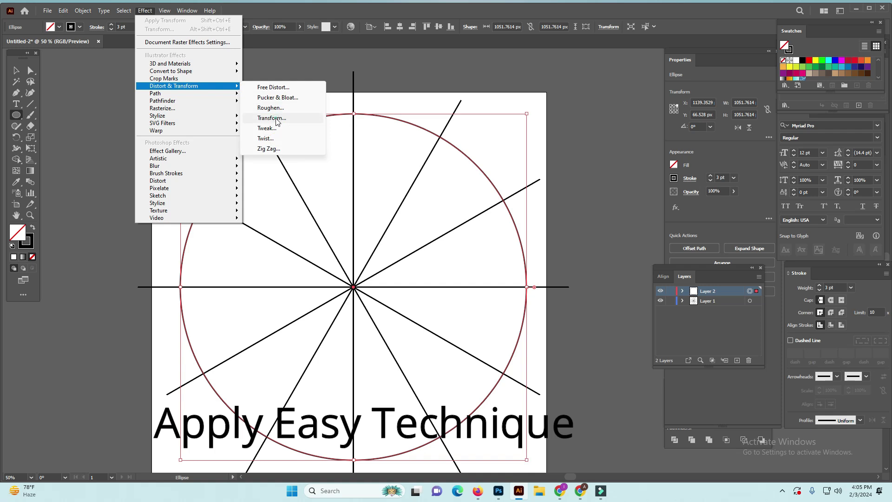
- Apply a Transform effect to the circle with angle 360/12 (30°) and 11 copies
{"action": "left_click", "coordinate": [272, 118]}
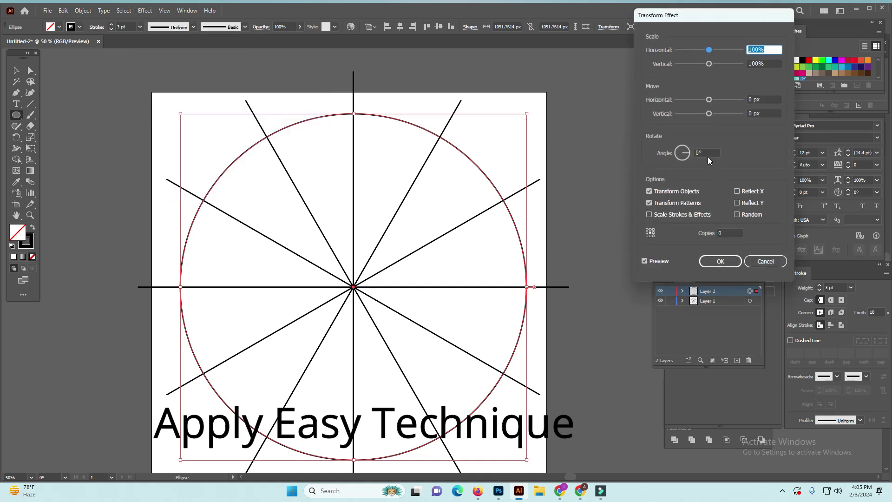
{"action": "left_click", "coordinate": [707, 155]}
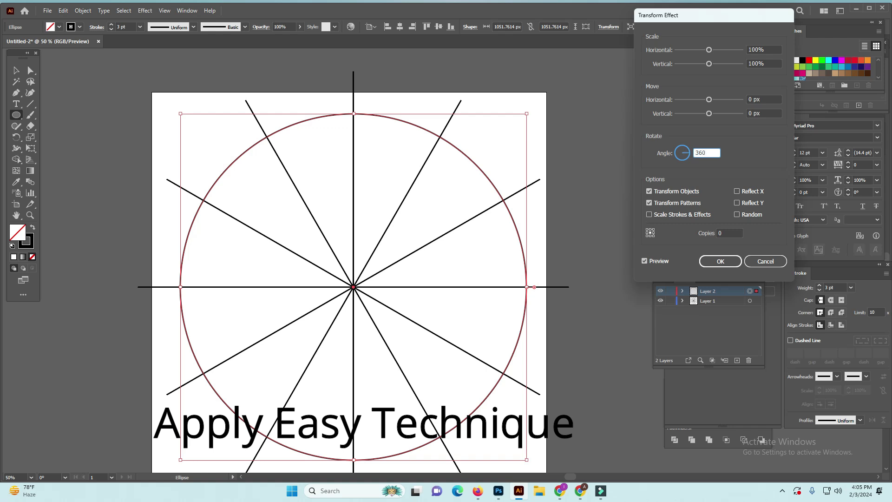
{"action": "type", "text": "360/12"}
{"action": "left_click", "coordinate": [725, 232]}
{"action": "type", "text": "11"}
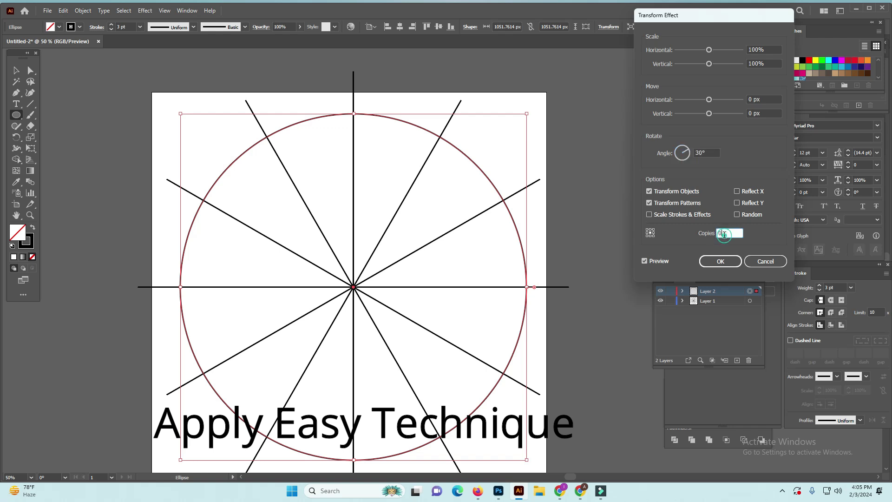
{"action": "left_click", "coordinate": [714, 261]}
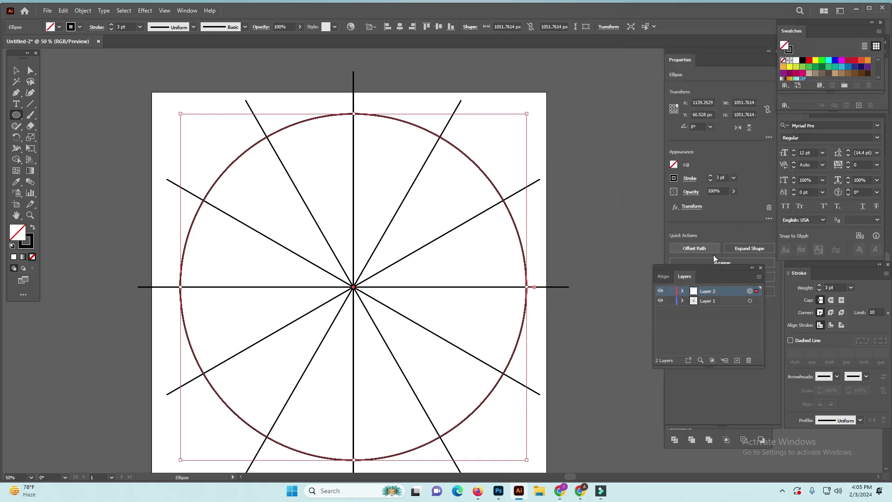
- Lock Layer 1 and the big circle in the Layers panel
{"action": "left_click", "coordinate": [670, 301]}
{"action": "left_click", "coordinate": [683, 291]}
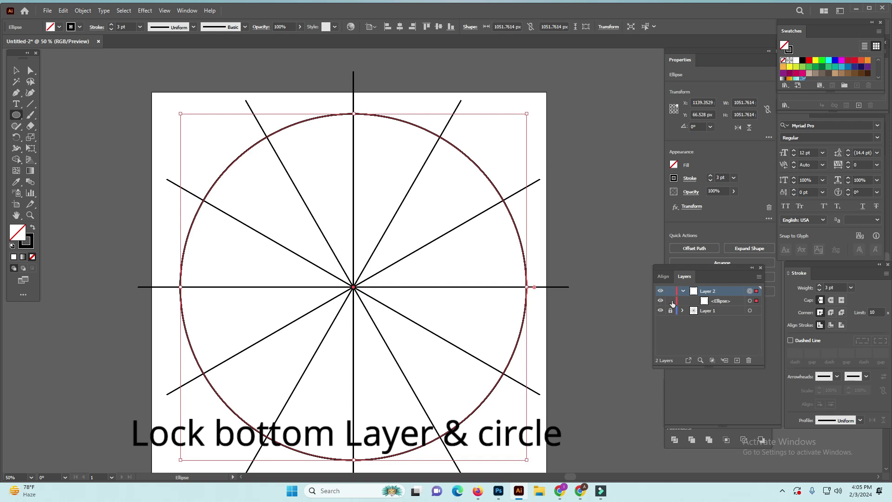
{"action": "left_click", "coordinate": [671, 302]}
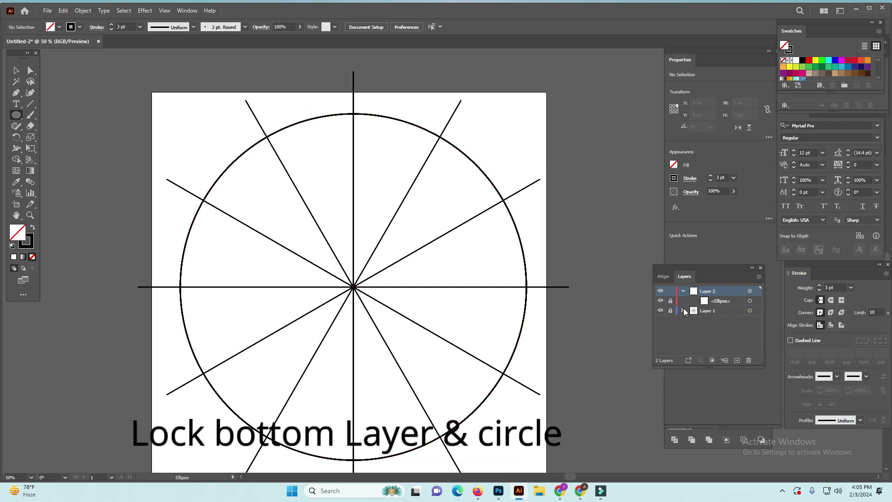
{"action": "left_click", "coordinate": [683, 292]}
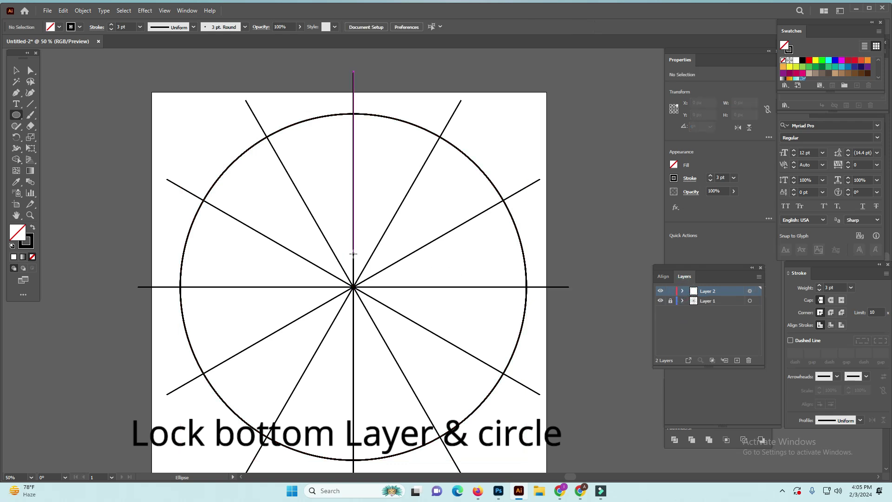
- Draw a small 113.19 px circle at the centre of the spokes
{"action": "key", "text": "p"}
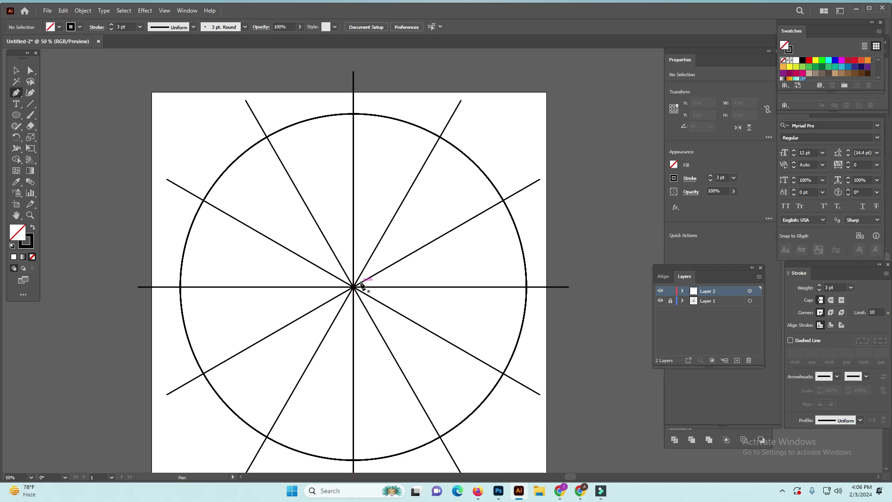
{"action": "left_click", "coordinate": [16, 115]}
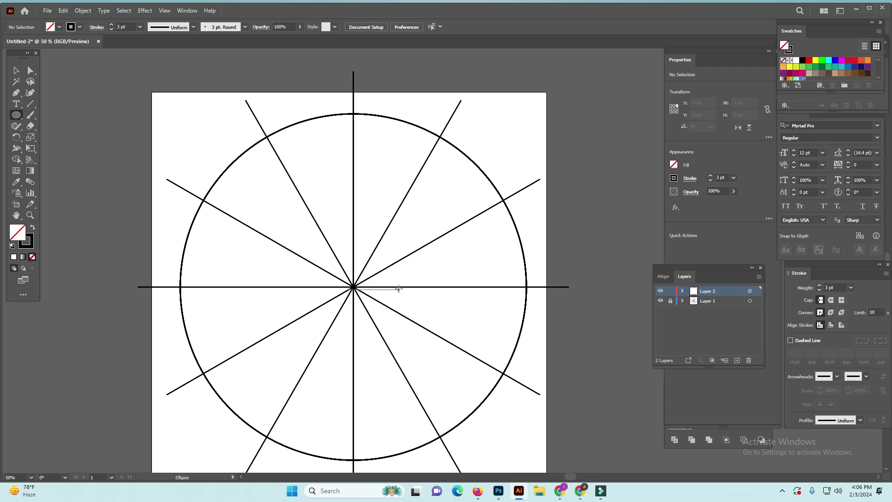
{"action": "left_click_drag", "start_coordinate": [354, 286], "coordinate": [373, 306]}
- Fill the centre circle black and add a thin 134.85 px ring outline around it
{"action": "left_click", "coordinate": [34, 230]}
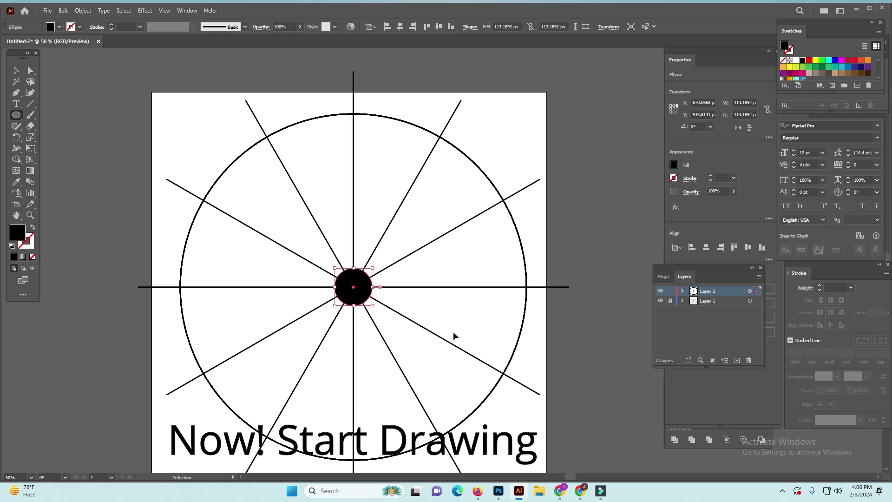
{"action": "left_click_drag", "start_coordinate": [372, 305], "coordinate": [382, 317]}
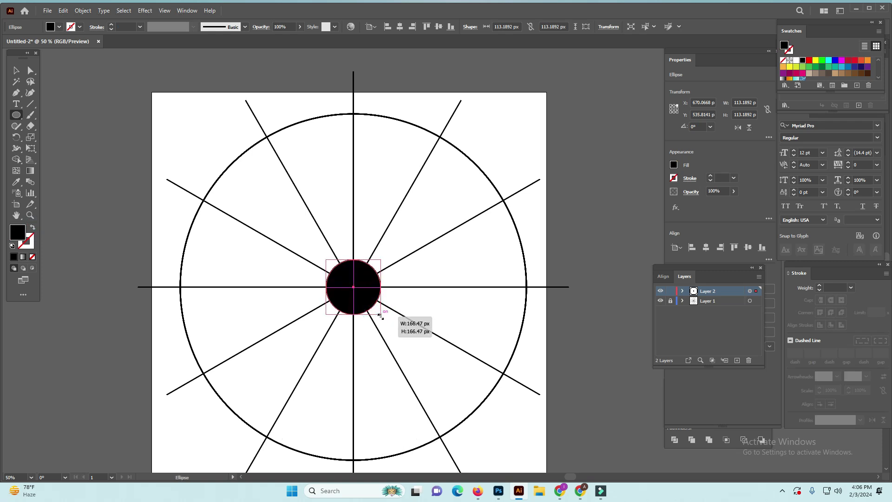
{"action": "left_click", "coordinate": [32, 228]}
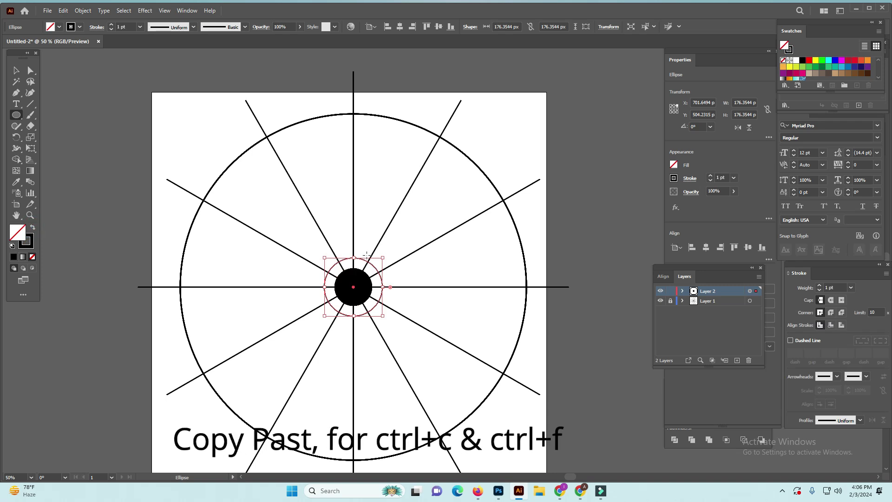
{"action": "left_click", "coordinate": [365, 252]}
{"action": "left_click_drag", "start_coordinate": [381, 338], "coordinate": [382, 342]}
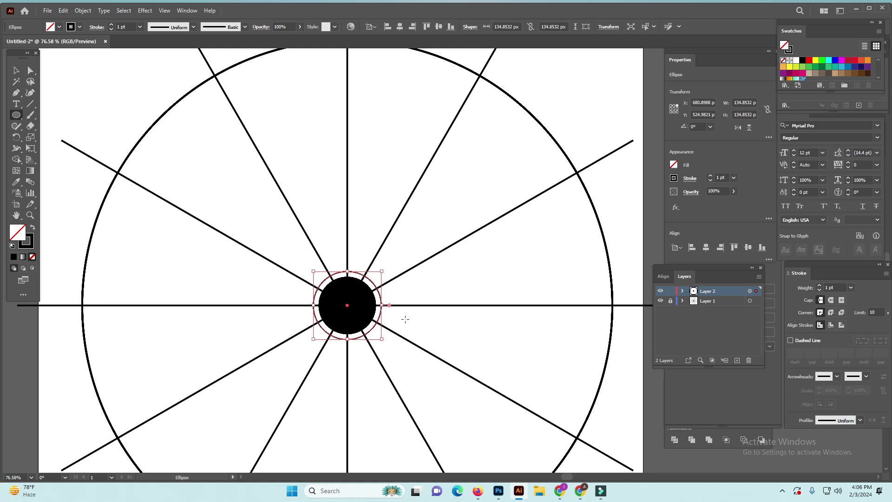
- Add a wider 165.27 px concentric ring and hide the spoke layer
{"action": "left_click", "coordinate": [436, 288], "text": "ctrl"}
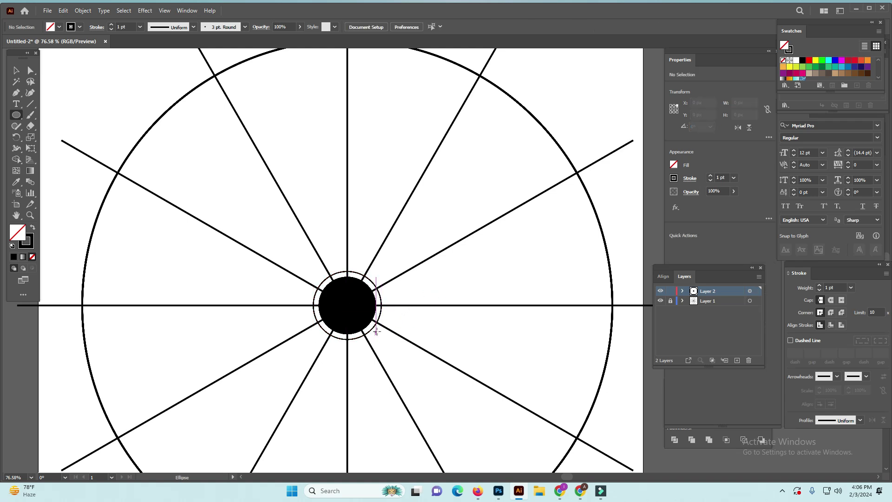
{"action": "left_click", "coordinate": [371, 328], "text": "ctrl"}
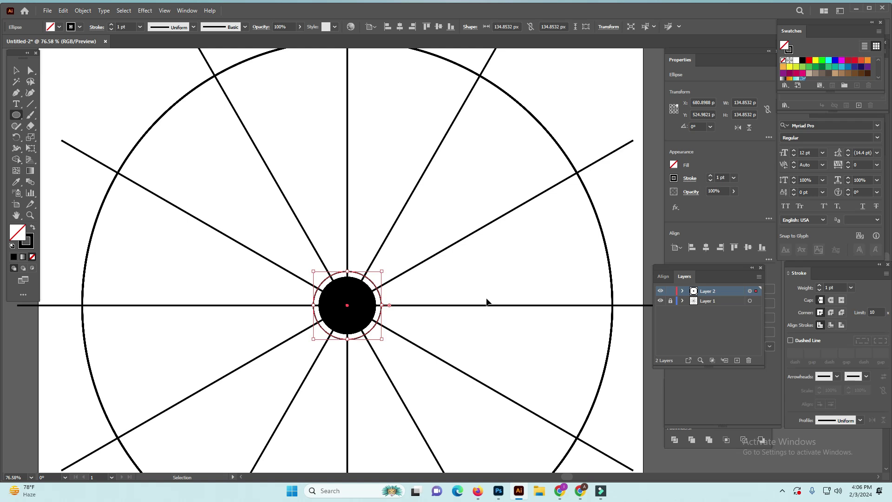
{"action": "left_click_drag", "start_coordinate": [381, 339], "coordinate": [391, 346]}
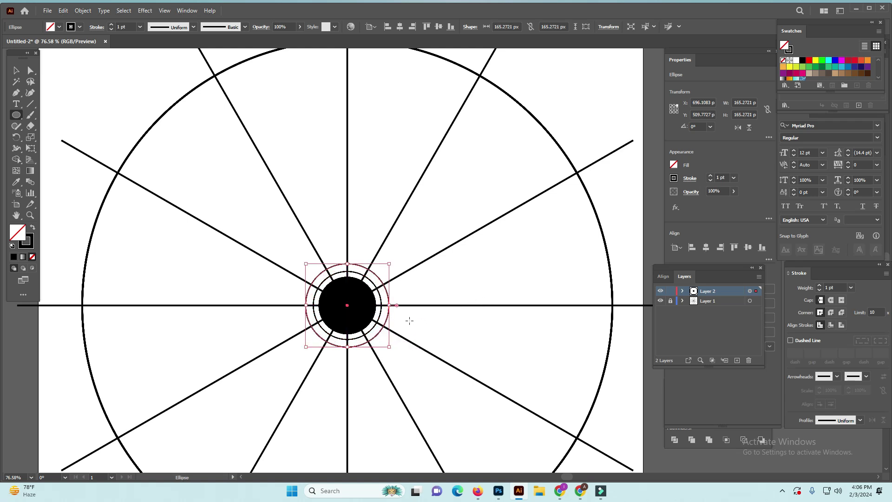
{"action": "left_click", "coordinate": [449, 322], "text": "ctrl"}
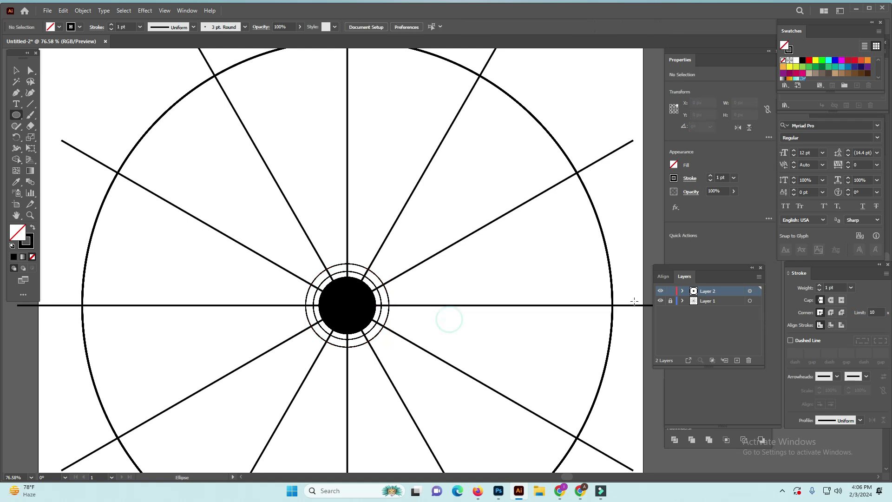
{"action": "left_click", "coordinate": [661, 301]}
{"action": "left_click_drag", "start_coordinate": [412, 289], "coordinate": [381, 304]}
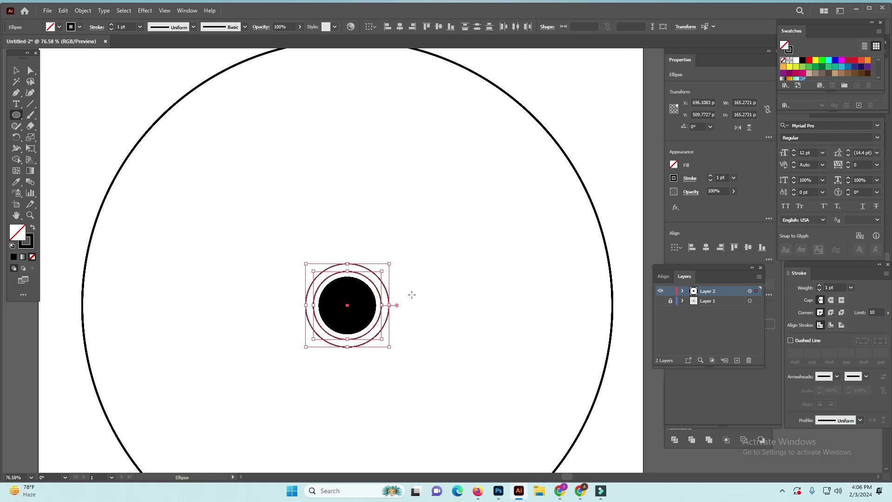
- Fill the band between the two rings solid black with the Shape Builder
{"action": "left_click", "coordinate": [16, 159]}
{"action": "key", "text": "shift+x"}
{"action": "left_click", "coordinate": [358, 269]}
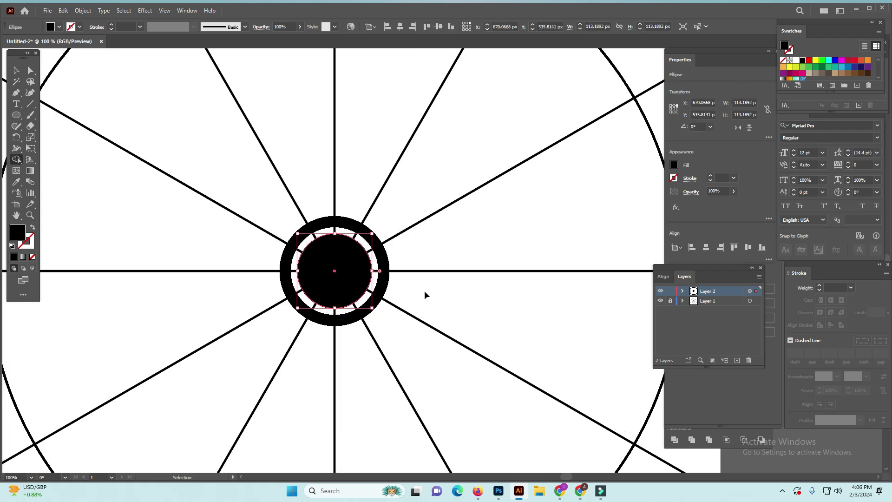
{"action": "key", "text": "shift+m"}
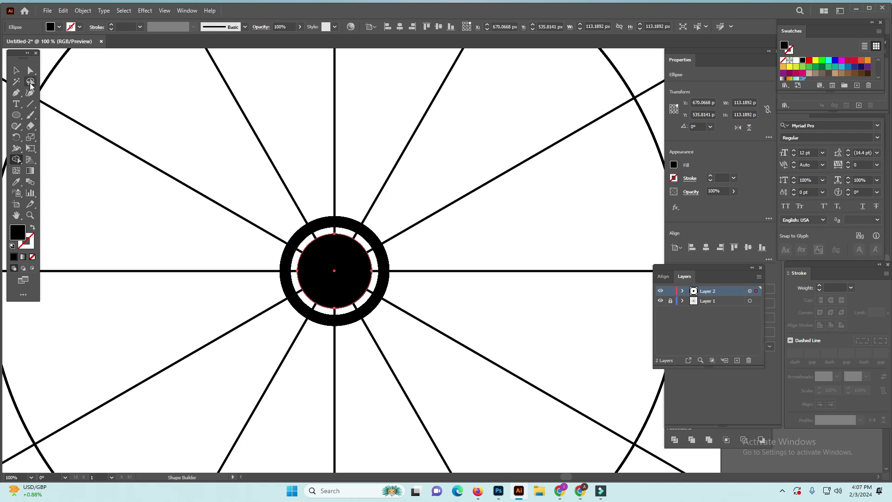
- Add a thin 193.18 px outline circle around the black ring
{"action": "left_click", "coordinate": [17, 70]}
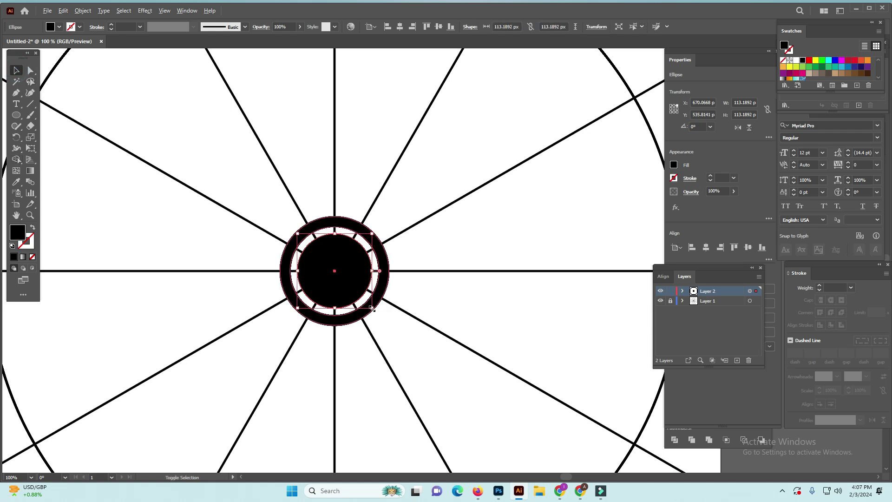
{"action": "left_click_drag", "start_coordinate": [372, 308], "coordinate": [399, 334]}
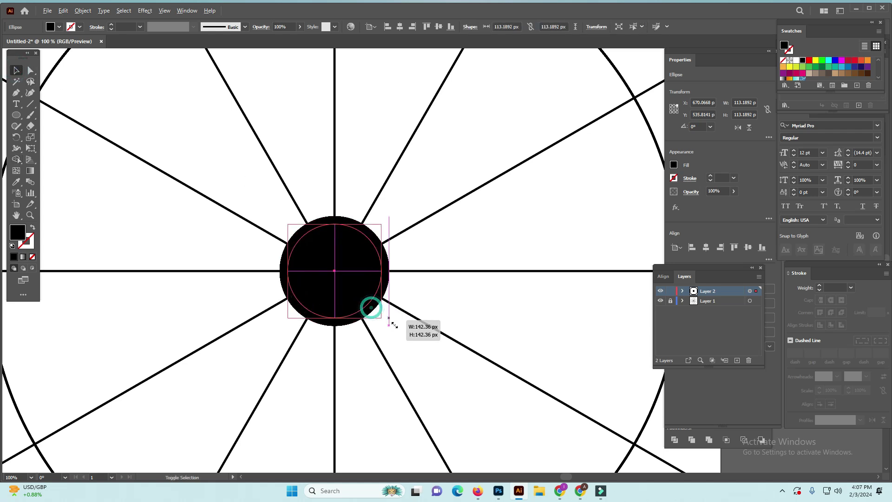
{"action": "left_click", "coordinate": [33, 230]}
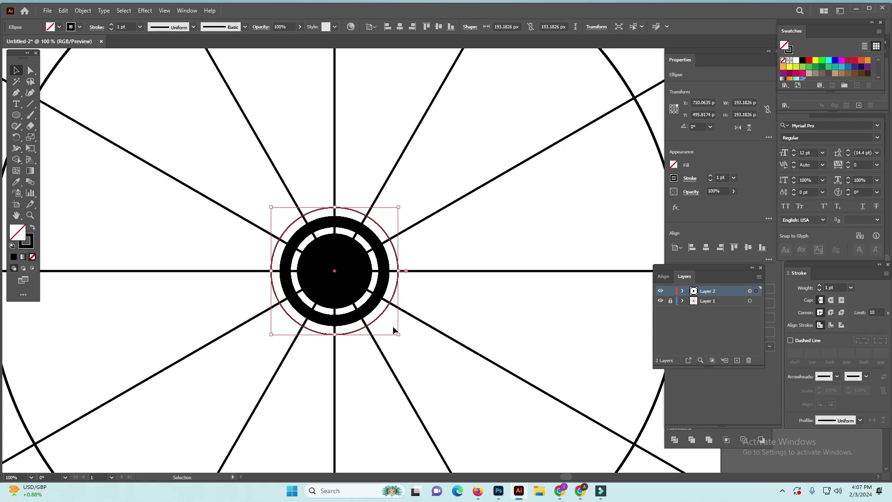
{"action": "key", "text": "ctrl+="}
{"action": "key", "text": "p"}
{"action": "left_click", "coordinate": [277, 400]}
- Draw a pointed petal outline from the ring up to a spoke with the Pen tool
{"action": "left_click_drag", "start_coordinate": [260, 282], "coordinate": [263, 265]}
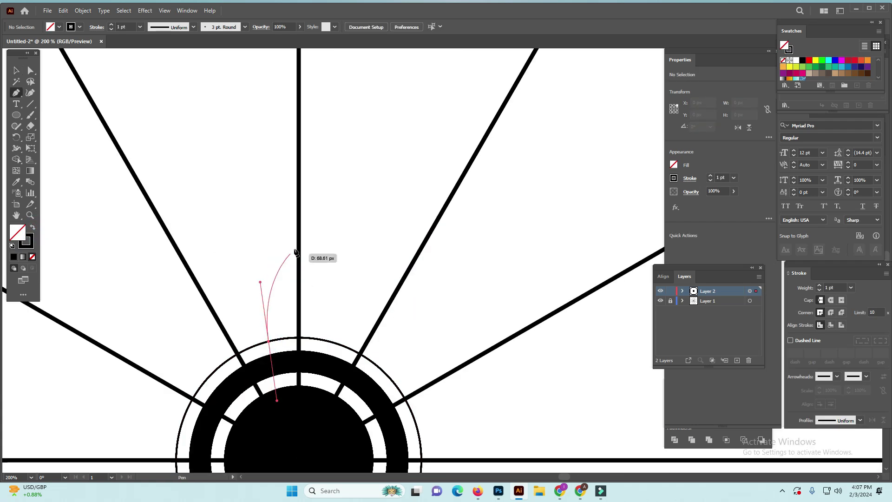
{"action": "left_click", "coordinate": [298, 231]}
{"action": "left_click", "coordinate": [325, 190]}
{"action": "left_click_drag", "start_coordinate": [325, 188], "coordinate": [326, 333]}
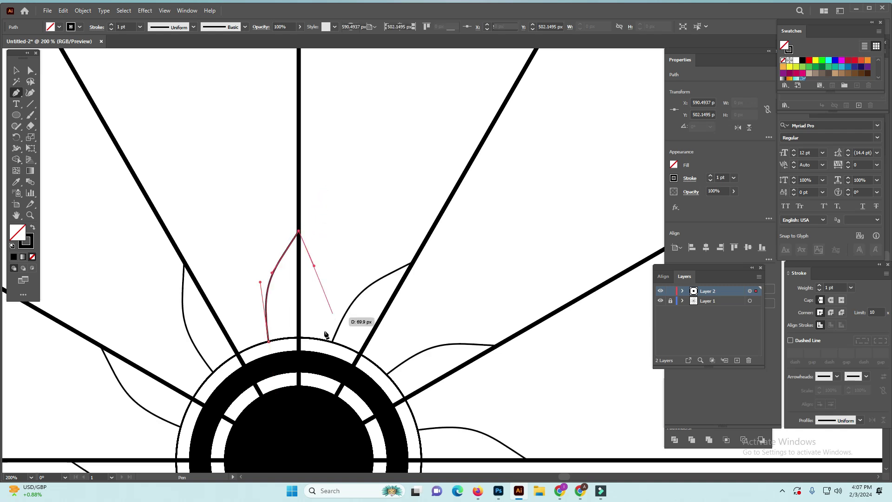
{"action": "left_click_drag", "start_coordinate": [331, 342], "coordinate": [331, 421]}
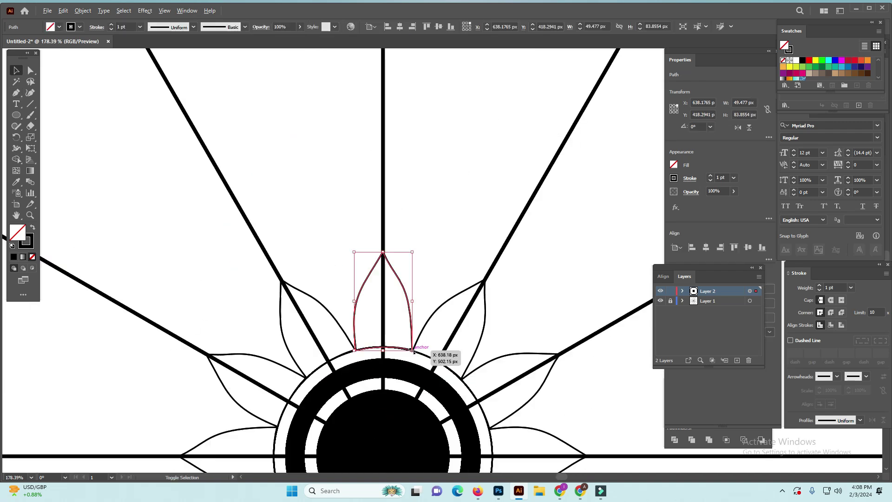
- Scale a copy into a smaller 23.9 × 40.51 px inner petal and move it onto the ring
{"action": "left_click_drag", "start_coordinate": [410, 349], "coordinate": [402, 341]}
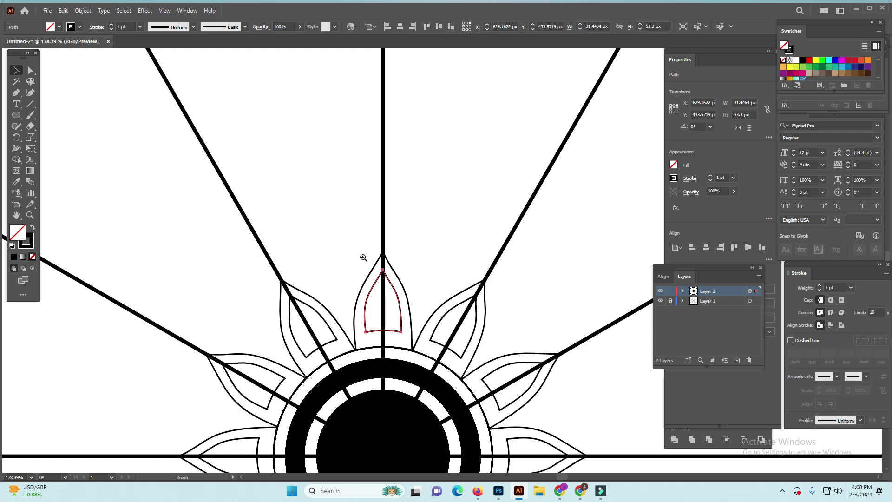
{"action": "scroll", "coordinate": [413, 363], "scroll_direction": "up", "scroll_amount": 3}
{"action": "left_click_drag", "start_coordinate": [385, 304], "coordinate": [386, 338]}
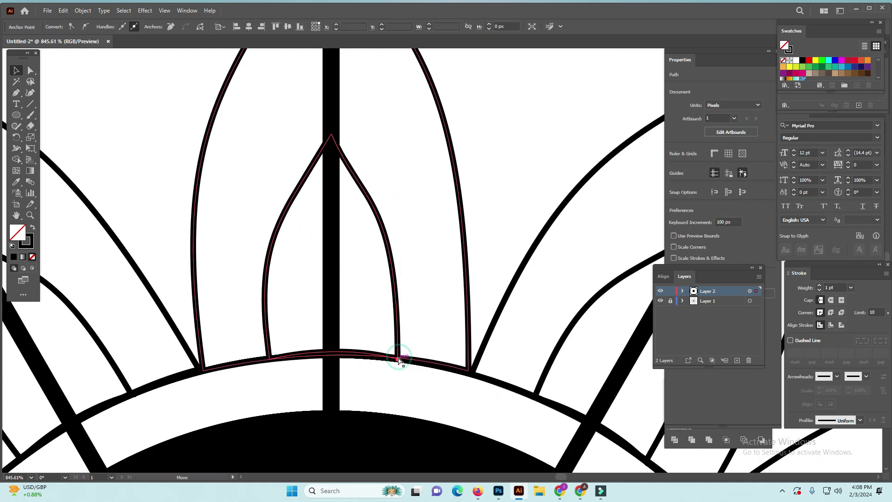
{"action": "key", "text": "ctrl+minus"}
{"action": "key", "text": "ctrl+minus"}
{"action": "left_click", "coordinate": [296, 270]}
{"action": "key", "text": "ctrl+z"}
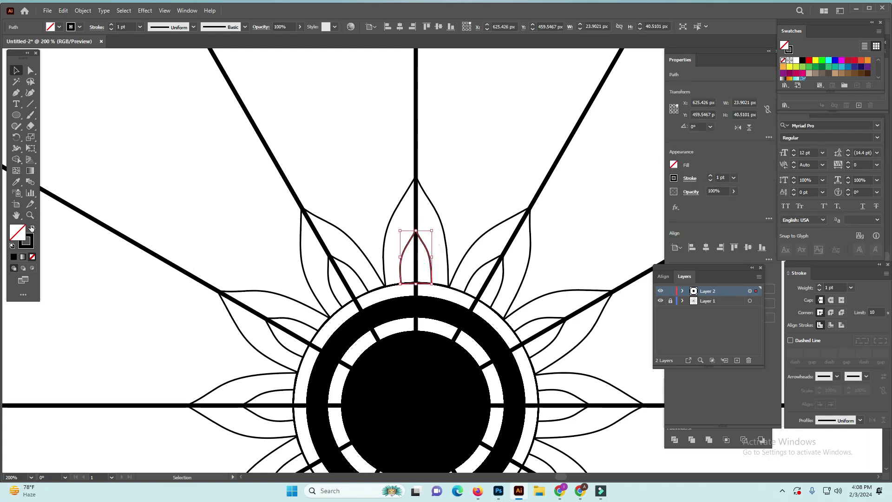
- Fill the inner petal black and shrink a copy of the outer petal inward
{"action": "left_click", "coordinate": [31, 228]}
{"action": "key", "text": "ctrl+plus"}
{"action": "left_click", "coordinate": [397, 352]}
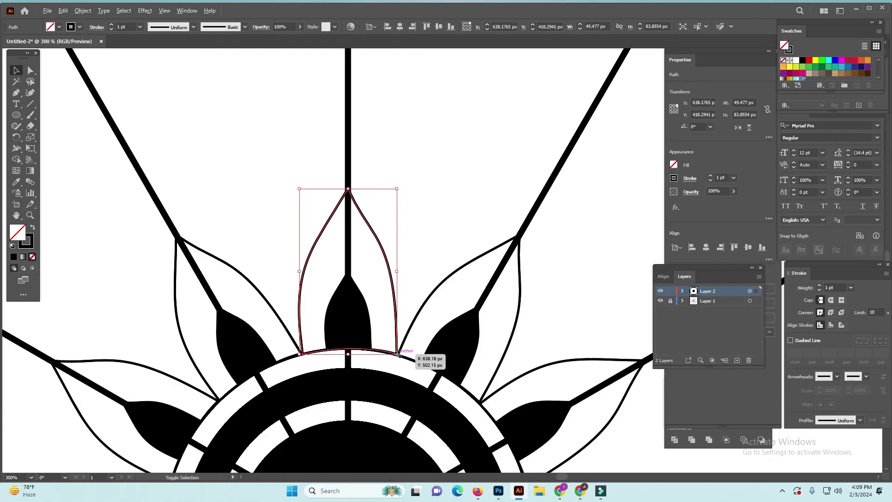
{"action": "left_click_drag", "start_coordinate": [397, 354], "coordinate": [382, 339]}
- Fill the bands between the petal outlines black with the Shape Builder
{"action": "left_click", "coordinate": [385, 310]}
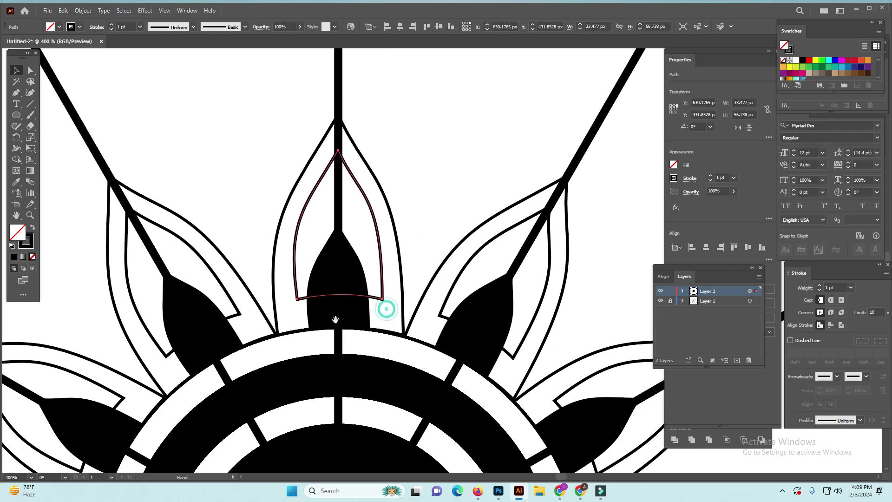
{"action": "key", "text": "ctrl+a"}
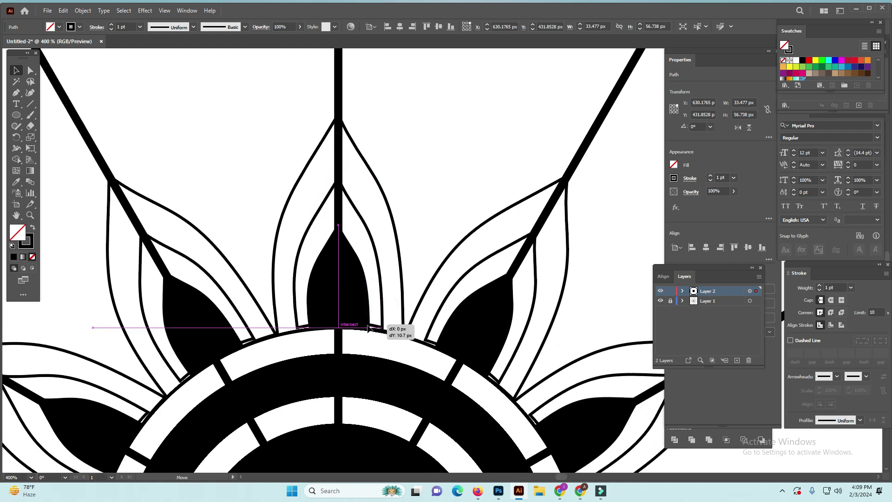
{"action": "key", "text": "ctrl+minus"}
{"action": "key", "text": "shift+m"}
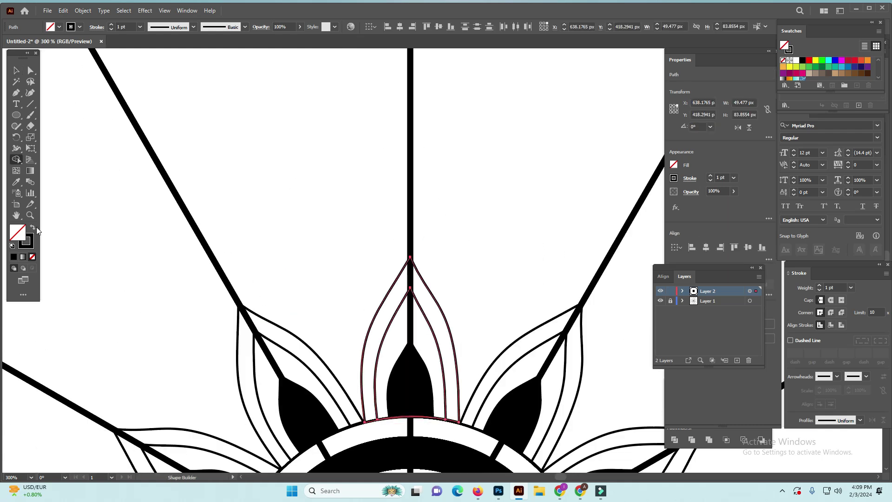
{"action": "left_click", "coordinate": [34, 229]}
{"action": "left_click", "coordinate": [424, 300]}
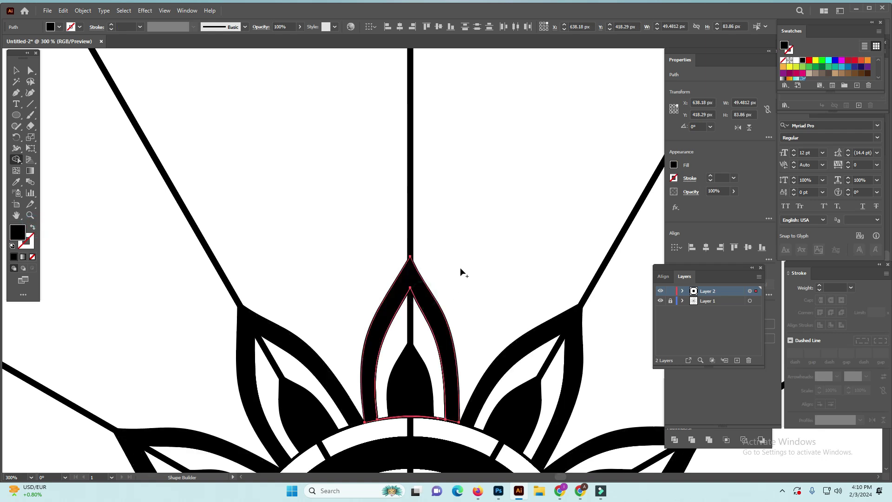
{"action": "key", "text": "ctrl+1"}
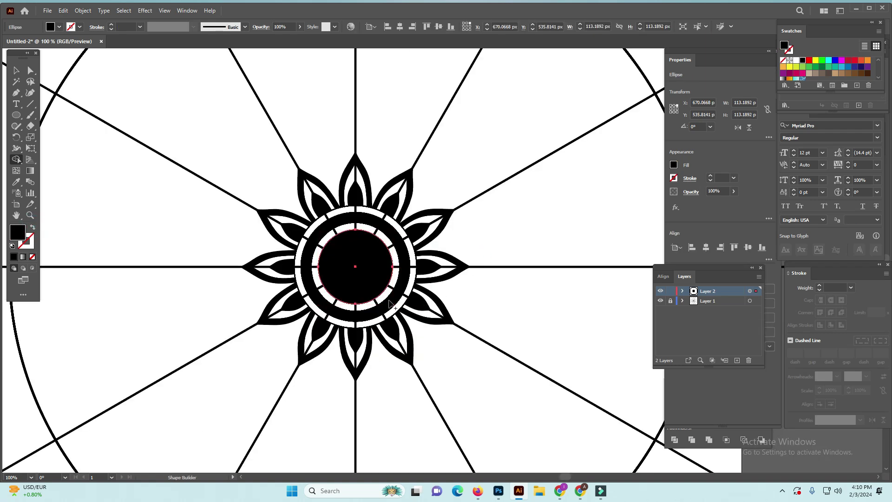
- Scale centre-circle copies beyond the petals into two thin concentric outline circles
{"action": "left_click", "coordinate": [16, 71]}
{"action": "left_click_drag", "start_coordinate": [393, 304], "coordinate": [471, 382]}
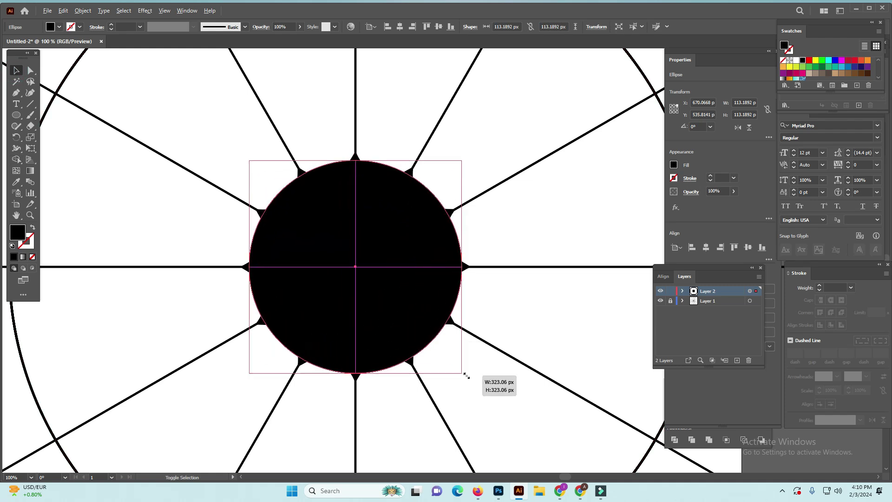
{"action": "left_click", "coordinate": [32, 228]}
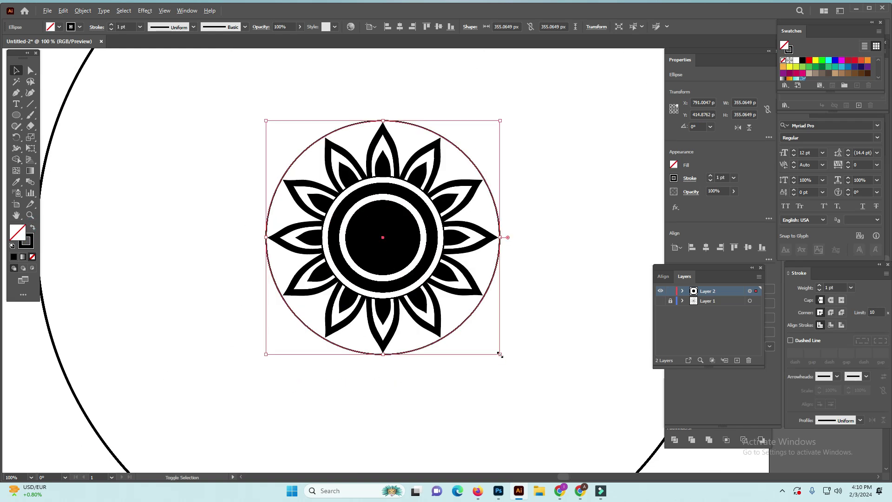
{"action": "left_click_drag", "start_coordinate": [500, 355], "coordinate": [511, 371]}
- Show the spoke layer and pen-draw a pointed arch petal from the outer circle through the top spoke
{"action": "left_click", "coordinate": [660, 302]}
{"action": "key", "text": "ctrl+equal"}
{"action": "key", "text": "p"}
{"action": "left_click_drag", "start_coordinate": [272, 374], "coordinate": [253, 284]}
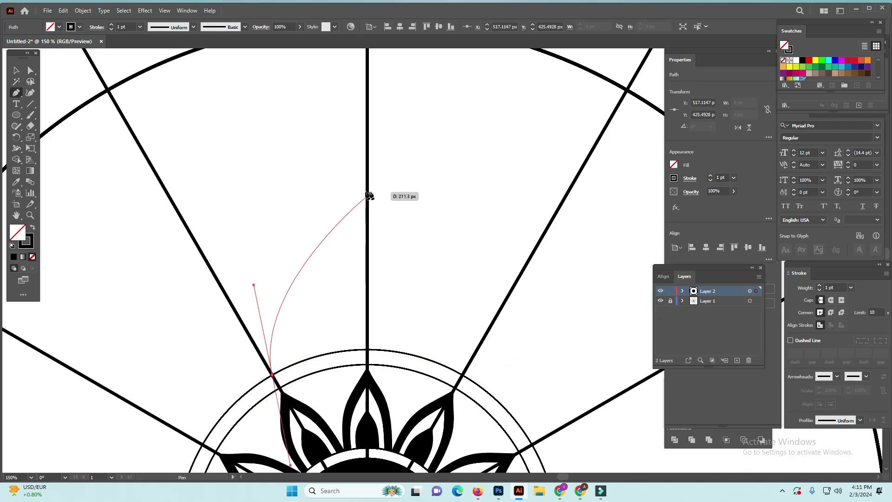
{"action": "mouse_move", "coordinate": [367, 185]}
{"action": "left_mouse_down"}
{"action": "mouse_move", "coordinate": [392, 101]}
{"action": "mouse_move", "coordinate": [387, 270]}
{"action": "left_mouse_up"}
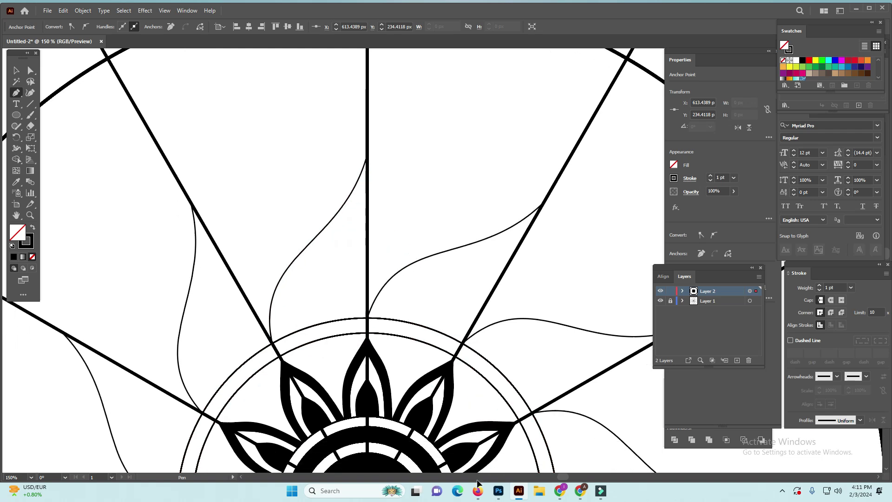
{"action": "scroll", "coordinate": [464, 376], "scroll_direction": "down", "scroll_amount": 5}
{"action": "mouse_move", "coordinate": [462, 216]}
{"action": "left_mouse_down"}
{"action": "mouse_move", "coordinate": [472, 320]}
{"action": "mouse_move", "coordinate": [460, 334]}
{"action": "mouse_move", "coordinate": [407, 209]}
{"action": "left_mouse_up"}
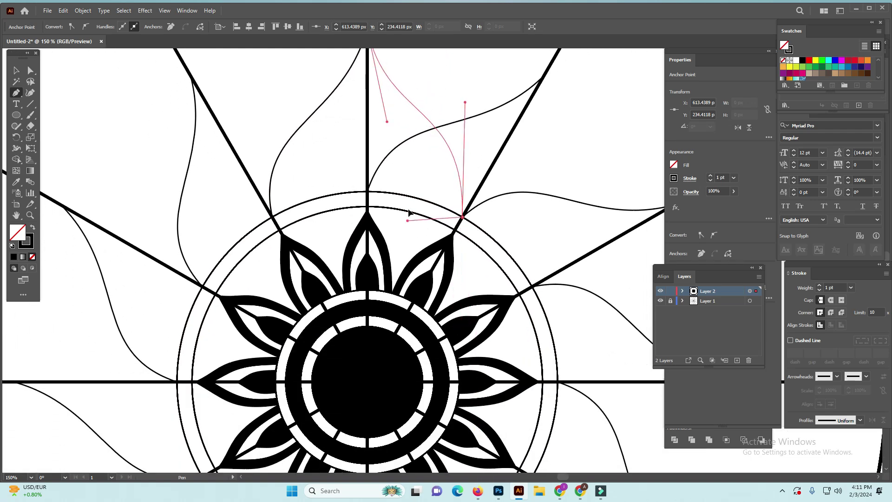
- Scale the arch petal down slightly to about 111.95 × 109.52 px
{"action": "key", "text": "ctrl+plus"}
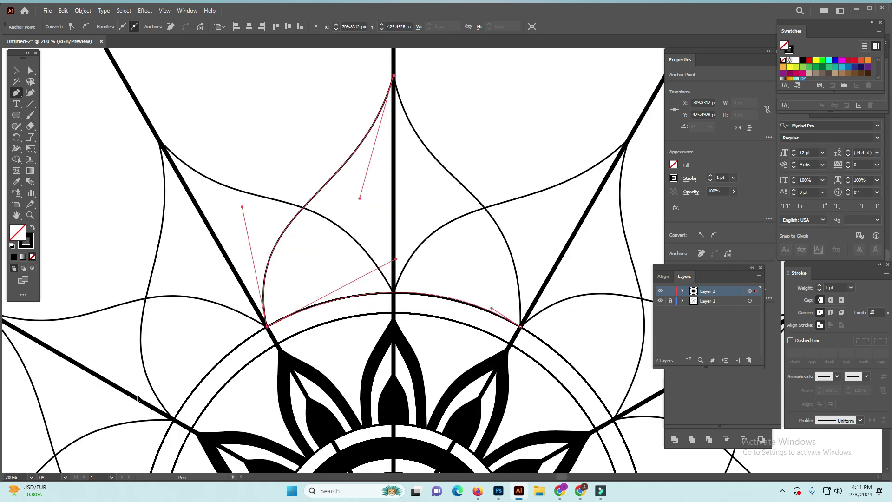
{"action": "key", "text": "ctrl+plus"}
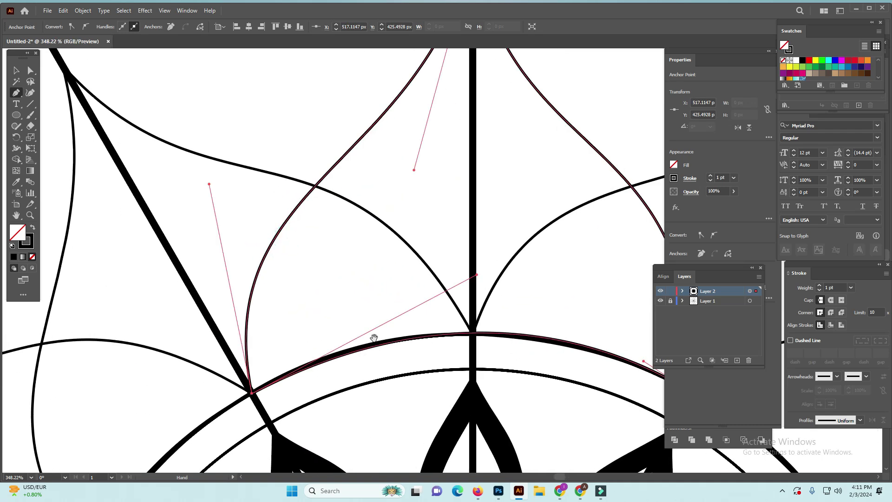
{"action": "key", "text": "ctrl+minus"}
{"action": "key", "text": "ctrl+minus"}
{"action": "key", "text": "ctrl+minus"}
{"action": "left_click", "coordinate": [14, 71]}
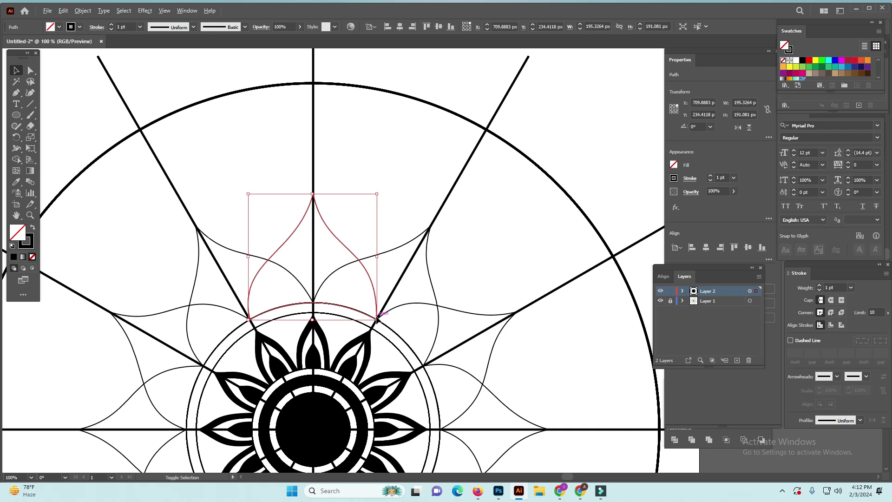
{"action": "left_click_drag", "start_coordinate": [376, 319], "coordinate": [350, 305]}
{"action": "scroll", "coordinate": [418, 279], "scroll_direction": "up", "scroll_amount": 3}
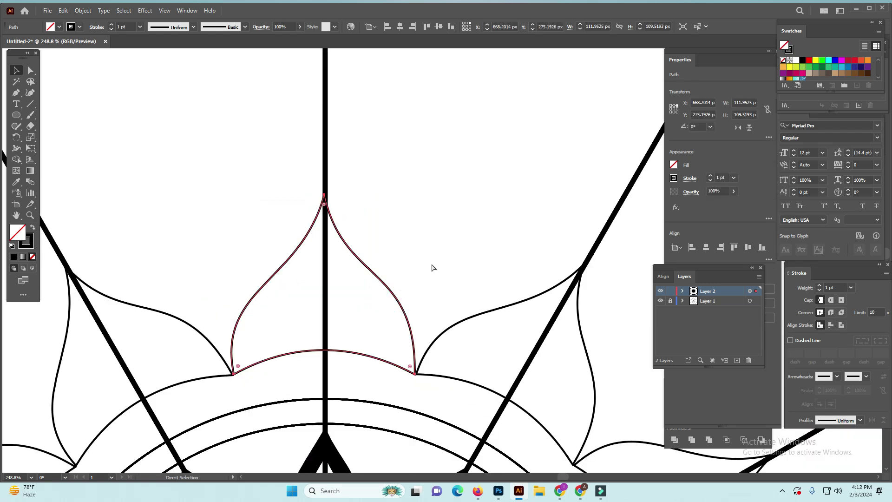
- Alt-scale a smaller arch copy (about 87 × 85 px) inside the petal and align its base anchor
{"action": "key", "text": "ctrl"}
{"action": "mouse_move", "coordinate": [415, 374]}
{"action": "left_mouse_down"}
{"action": "mouse_move", "coordinate": [409, 360]}
{"action": "mouse_move", "coordinate": [373, 364]}
{"action": "left_mouse_up"}
{"action": "scroll", "coordinate": [349, 374], "scroll_direction": "up", "scroll_amount": 2}
{"action": "key", "text": "ctrl"}
{"action": "scroll", "coordinate": [373, 364], "scroll_direction": "up", "scroll_amount": 3}
{"action": "left_click_drag", "start_coordinate": [40, 377], "coordinate": [41, 382]}
{"action": "left_click", "coordinate": [263, 301]}
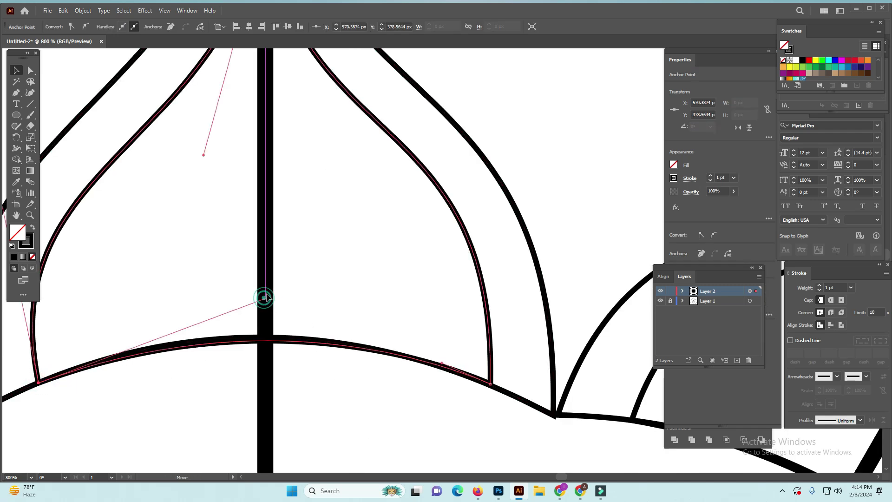
{"action": "scroll", "coordinate": [418, 346], "scroll_direction": "down", "scroll_amount": 5}
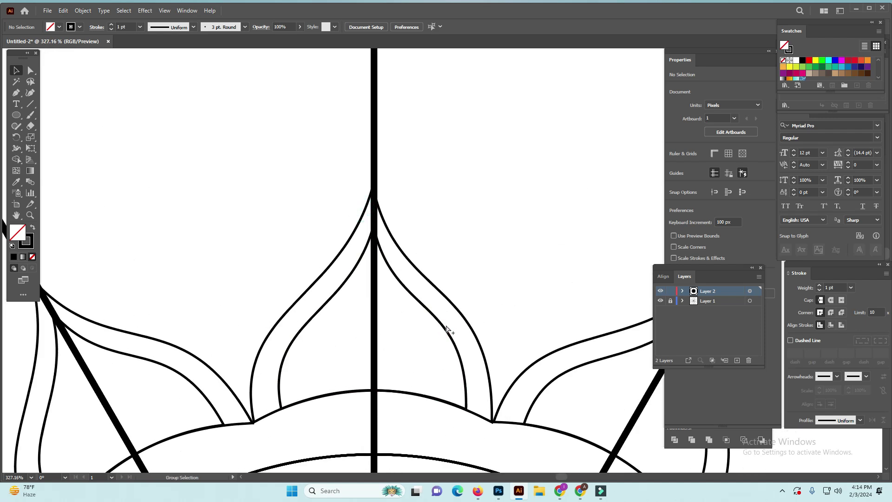
- Add a third nested arch of about 52.8 × 51.7 px and select all three arches
{"action": "left_click", "coordinate": [445, 329]}
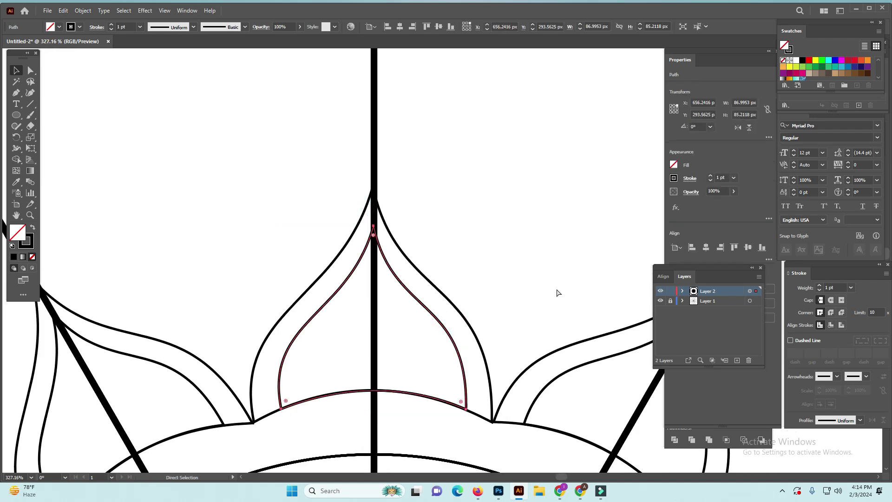
{"action": "key", "text": "v"}
{"action": "left_click_drag", "start_coordinate": [466, 410], "coordinate": [427, 382]}
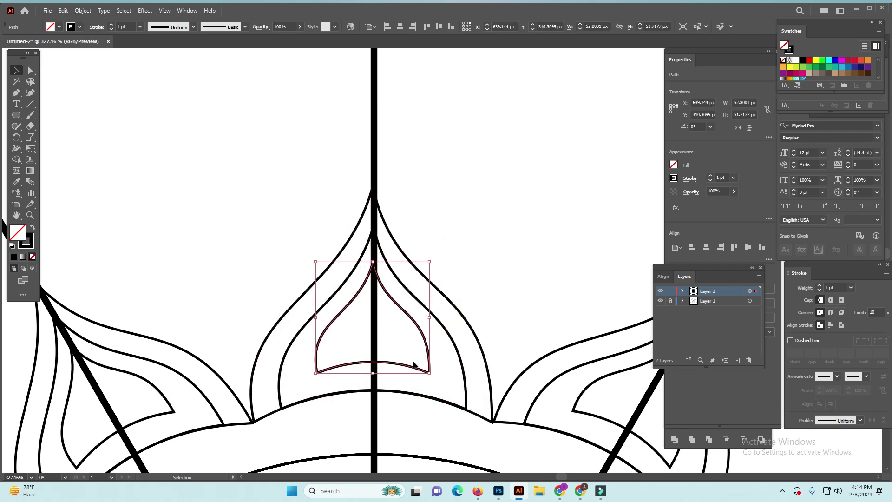
{"action": "left_click", "coordinate": [409, 391]}
{"action": "key", "text": "ctrl+minus"}
{"action": "key", "text": "ctrl+minus"}
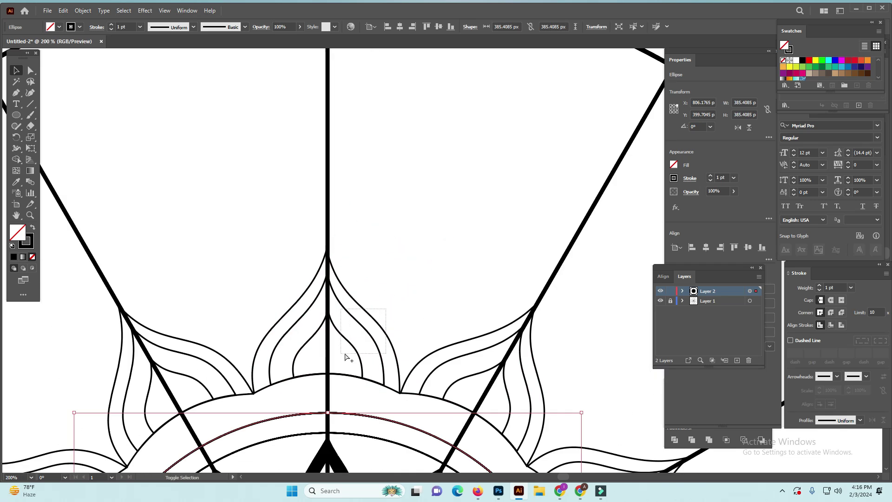
- Alt-drag a copy of the three-arch petal up-right, tilt it about 14° and enlarge it slightly
{"action": "left_click", "coordinate": [361, 359], "text": "shift"}
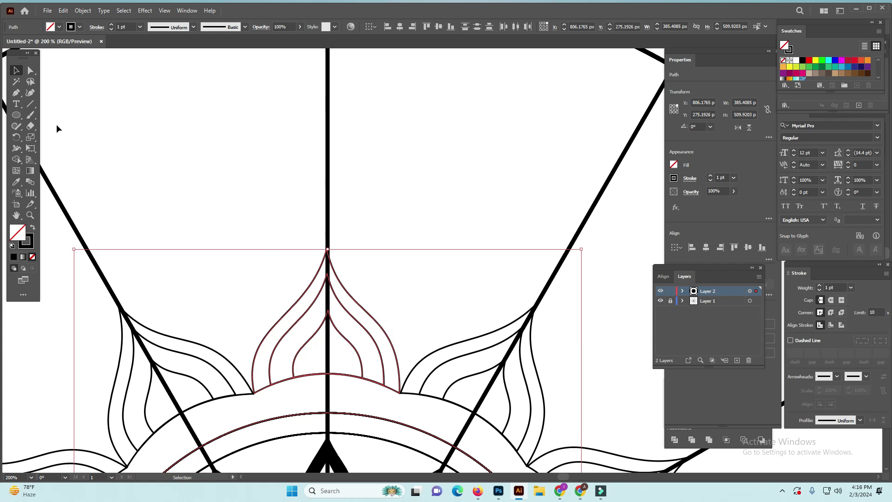
{"action": "left_click", "coordinate": [465, 211]}
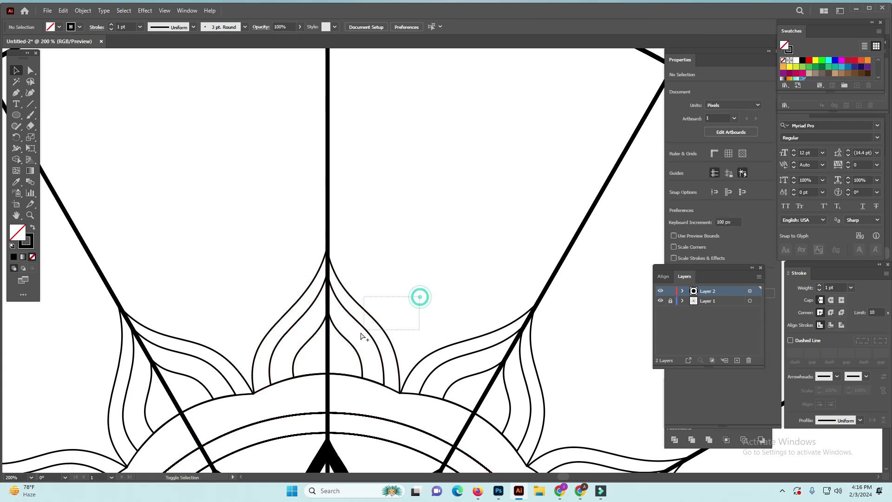
{"action": "scroll", "coordinate": [424, 298], "scroll_direction": "up", "scroll_amount": 3}
{"action": "left_click", "coordinate": [294, 399]}
{"action": "left_click_drag", "start_coordinate": [297, 400], "coordinate": [398, 281]}
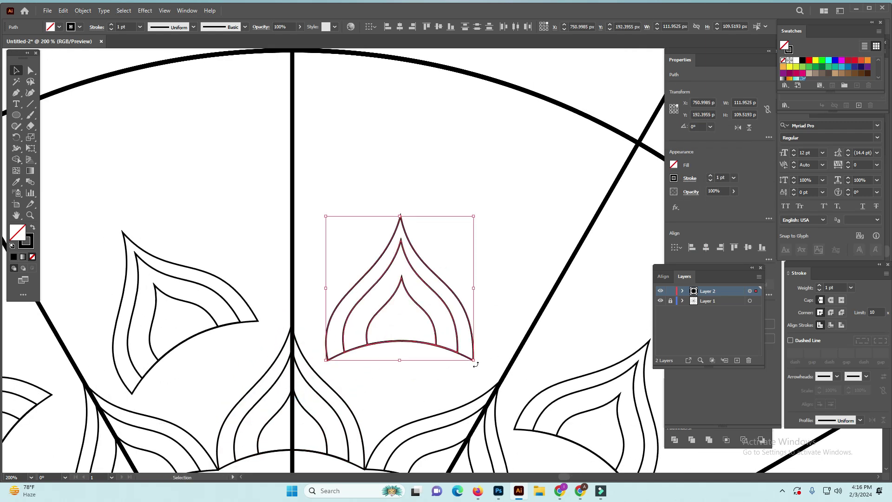
{"action": "left_click_drag", "start_coordinate": [476, 365], "coordinate": [458, 379]}
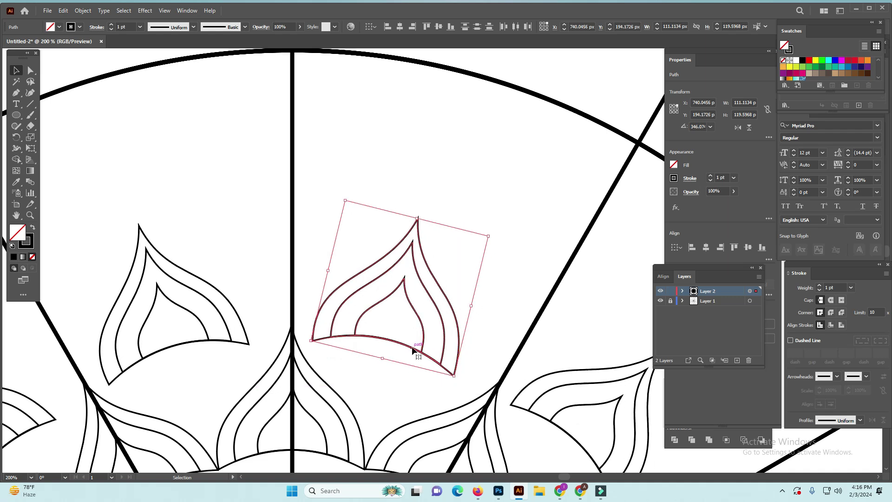
{"action": "mouse_move", "coordinate": [412, 350]}
{"action": "left_mouse_down"}
{"action": "mouse_move", "coordinate": [458, 369]}
{"action": "mouse_move", "coordinate": [463, 380]}
{"action": "left_mouse_up"}
{"action": "key", "text": "ctrl+plus"}
{"action": "left_click_drag", "start_coordinate": [469, 325], "coordinate": [469, 326]}
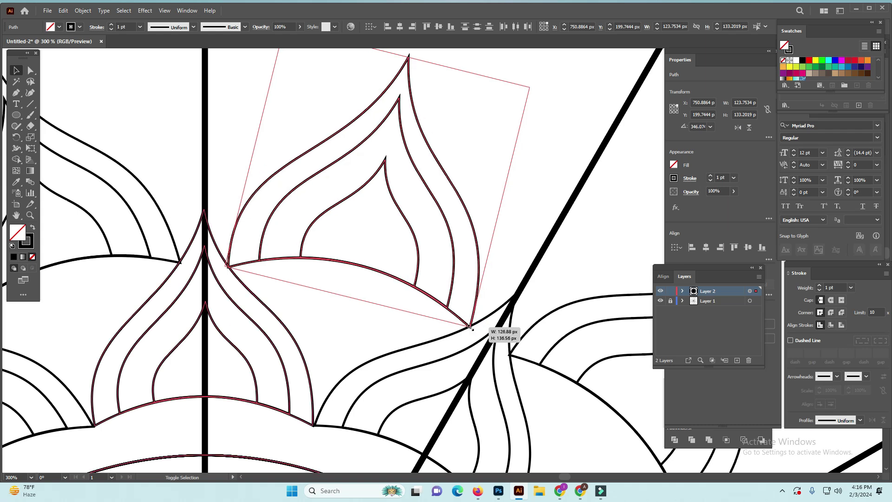
{"action": "scroll", "coordinate": [470, 326], "scroll_direction": "down", "scroll_amount": 4}
- Alt-drag another petal copy to a new spot and rotate it upright
{"action": "left_click_drag", "start_coordinate": [468, 367], "coordinate": [390, 308]}
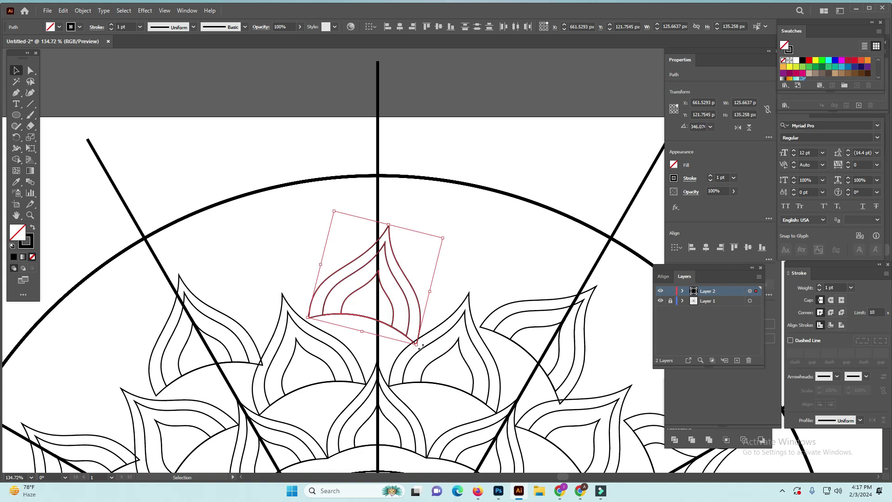
{"action": "mouse_move", "coordinate": [420, 346]}
{"action": "left_mouse_down"}
{"action": "mouse_move", "coordinate": [450, 328]}
{"action": "mouse_move", "coordinate": [457, 364]}
{"action": "left_mouse_up"}
{"action": "scroll", "coordinate": [435, 336], "scroll_direction": "up", "scroll_amount": 5}
{"action": "key", "text": "ctrl+1"}
{"action": "scroll", "coordinate": [547, 411], "scroll_direction": "up", "scroll_amount": 3}
{"action": "scroll", "coordinate": [485, 279], "scroll_direction": "up", "scroll_amount": 3}
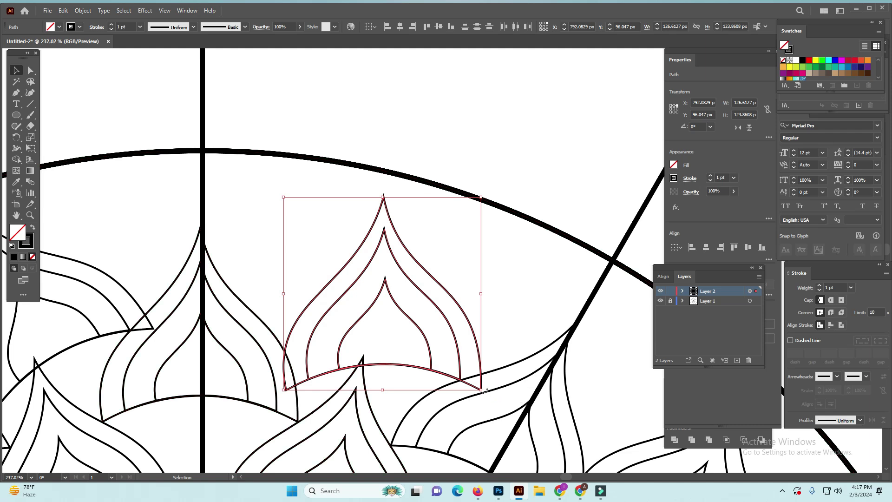
- Tilt, widen to about 147.7 × 119.3 px and position the petal copy at roughly 348°
{"action": "left_click_drag", "start_coordinate": [483, 391], "coordinate": [485, 408]}
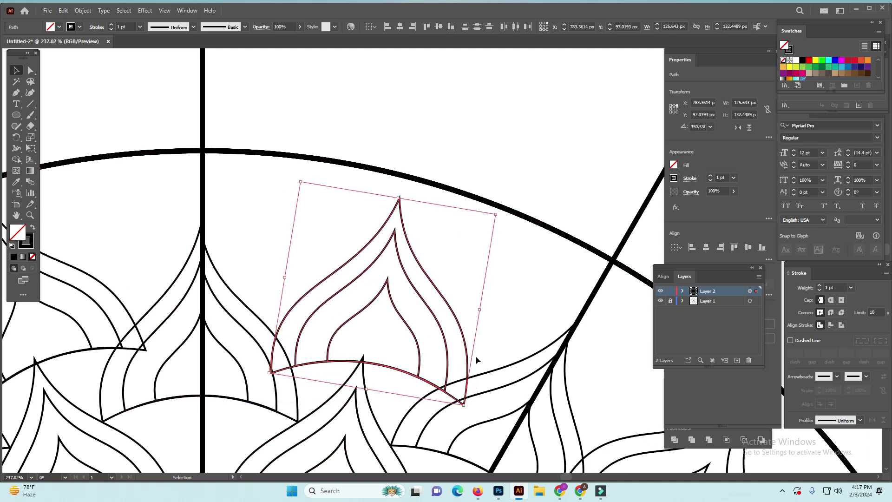
{"action": "left_click_drag", "start_coordinate": [478, 308], "coordinate": [516, 317]}
{"action": "left_click_drag", "start_coordinate": [438, 360], "coordinate": [455, 307]}
{"action": "key", "text": "ctrl+="}
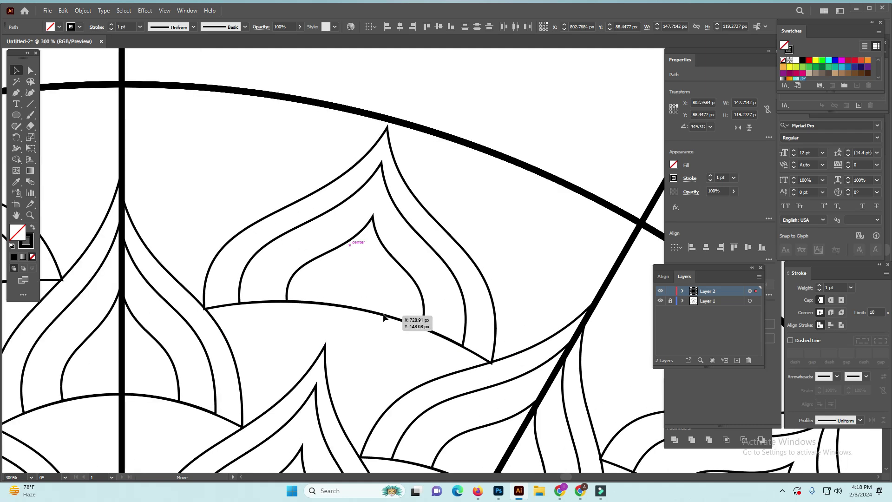
{"action": "left_click_drag", "start_coordinate": [383, 316], "coordinate": [382, 316]}
{"action": "key", "text": "ctrl+minus"}
{"action": "left_click_drag", "start_coordinate": [541, 252], "coordinate": [544, 254]}
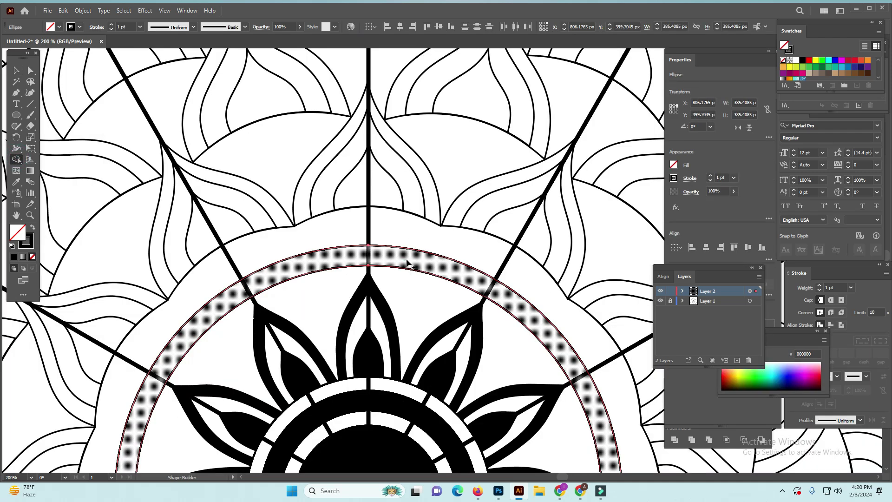
- Fill the ring between the two centre circles with solid black
{"action": "left_click", "coordinate": [408, 261]}
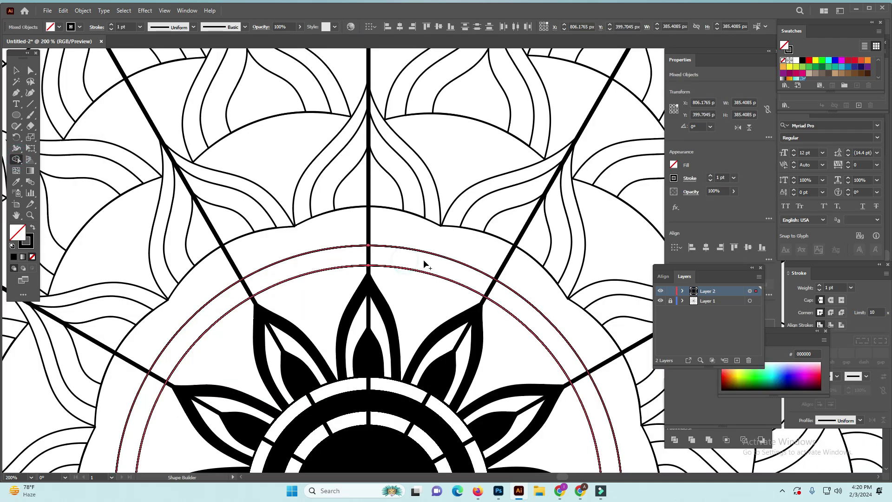
{"action": "left_click", "coordinate": [404, 259]}
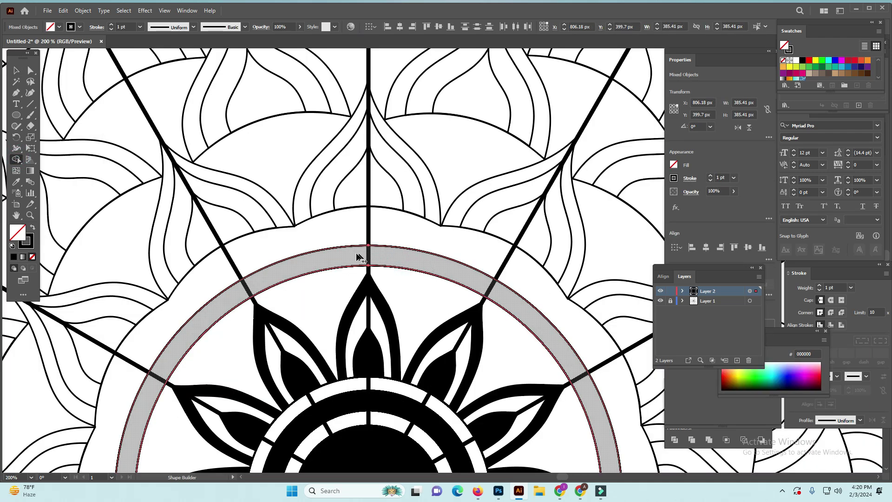
{"action": "left_click", "coordinate": [32, 227]}
{"action": "left_click", "coordinate": [423, 264]}
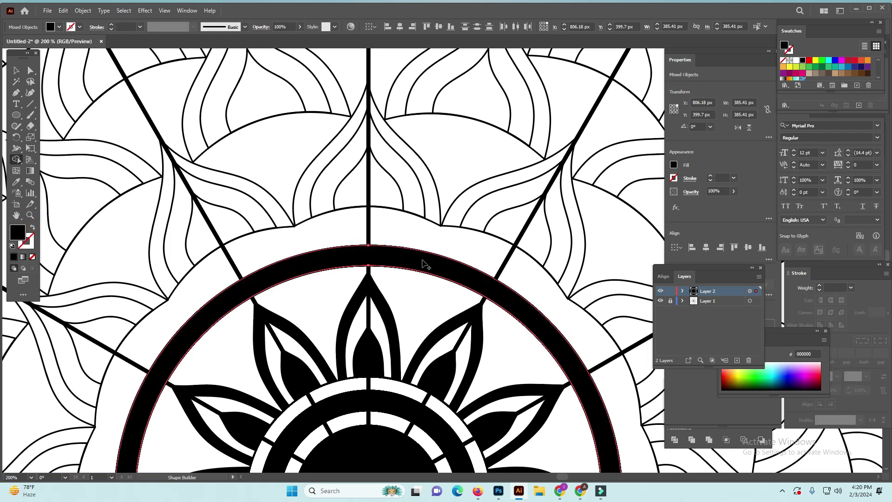
{"action": "scroll", "coordinate": [439, 233], "scroll_direction": "down", "scroll_amount": 1}
{"action": "scroll", "coordinate": [439, 233], "scroll_direction": "up", "scroll_amount": 3}
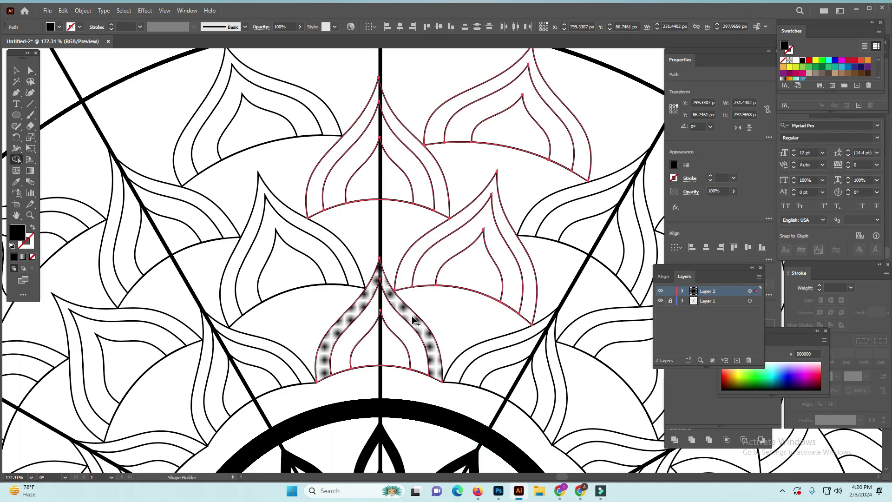
- Fill several petals' outer bands and inner cores black with Shape Builder
{"action": "left_click", "coordinate": [423, 330]}
{"action": "left_click_drag", "start_coordinate": [479, 293], "coordinate": [453, 362]}
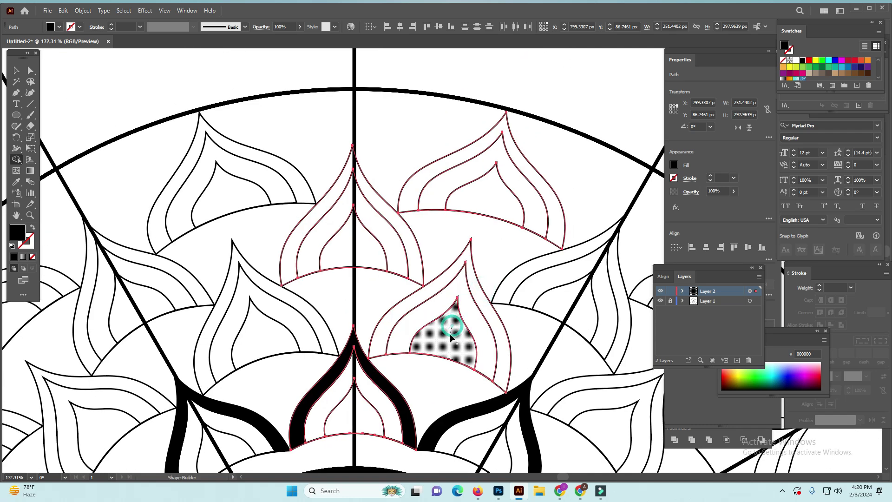
{"action": "left_click", "coordinate": [452, 338]}
{"action": "left_click_drag", "start_coordinate": [482, 260], "coordinate": [490, 326]}
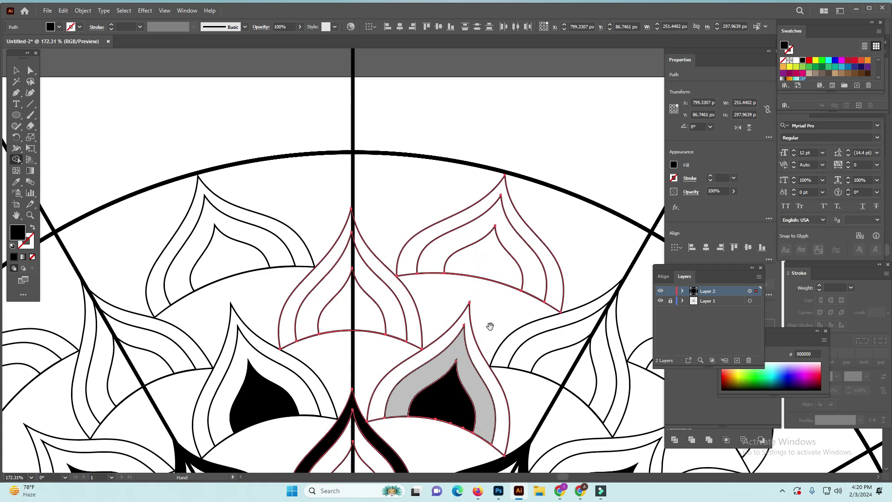
{"action": "left_click", "coordinate": [412, 303]}
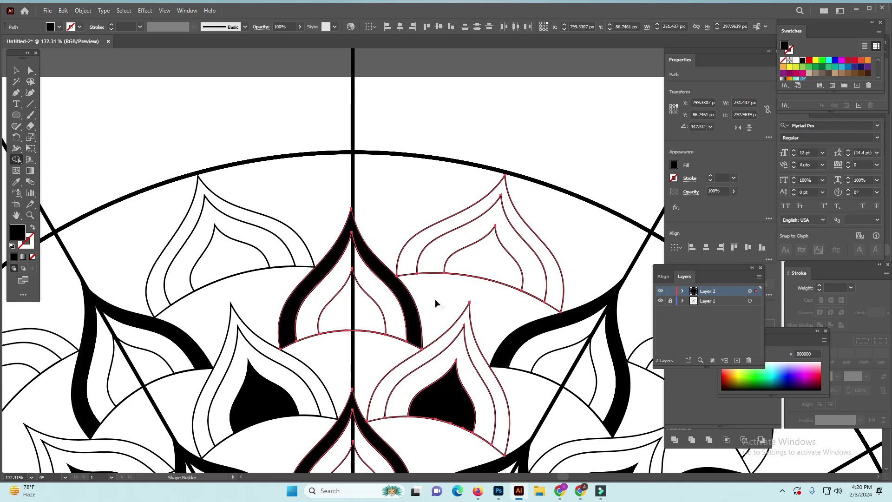
{"action": "left_click_drag", "start_coordinate": [468, 290], "coordinate": [447, 330]}
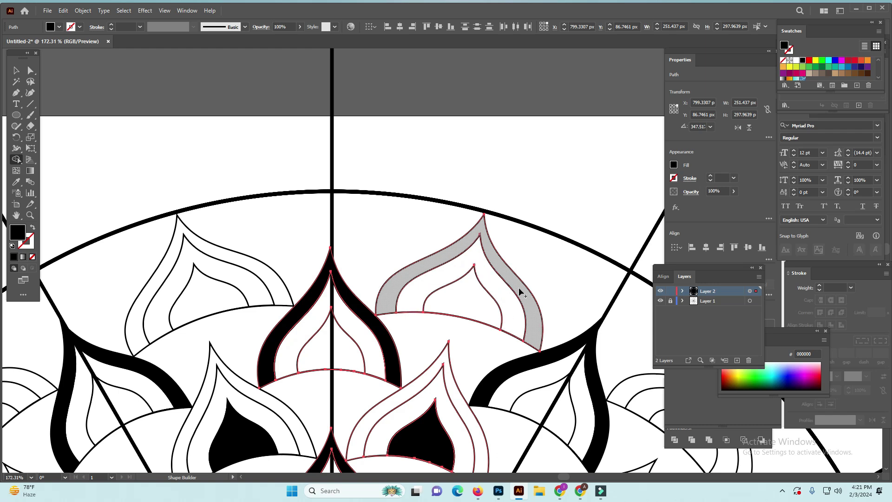
{"action": "left_click", "coordinate": [520, 291]}
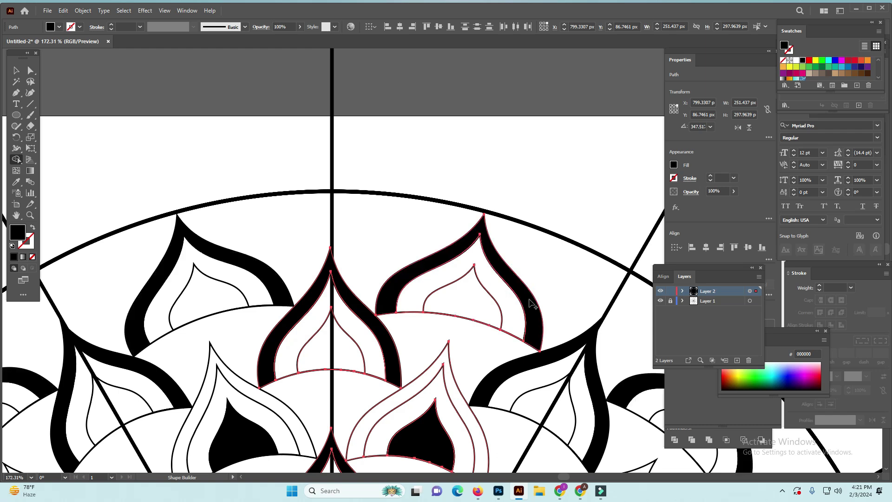
- Undo the mistaken upper-petal band fill and deselect everything
{"action": "key", "text": "ctrl+minus"}
{"action": "key", "text": "ctrl+z"}
{"action": "left_click_drag", "start_coordinate": [455, 290], "coordinate": [438, 249]}
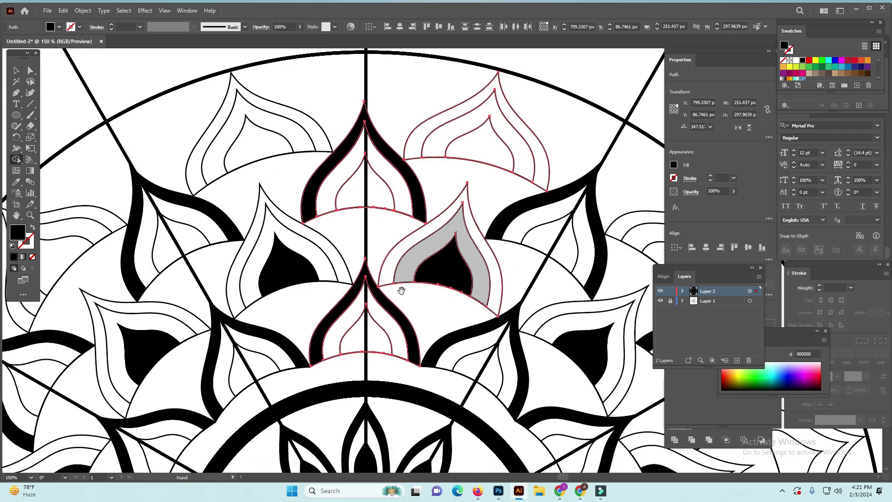
{"action": "left_click_drag", "start_coordinate": [407, 286], "coordinate": [399, 342]}
{"action": "mouse_move", "coordinate": [488, 247]}
{"action": "left_mouse_down"}
{"action": "mouse_move", "coordinate": [454, 292]}
{"action": "mouse_move", "coordinate": [458, 311]}
{"action": "left_mouse_up"}
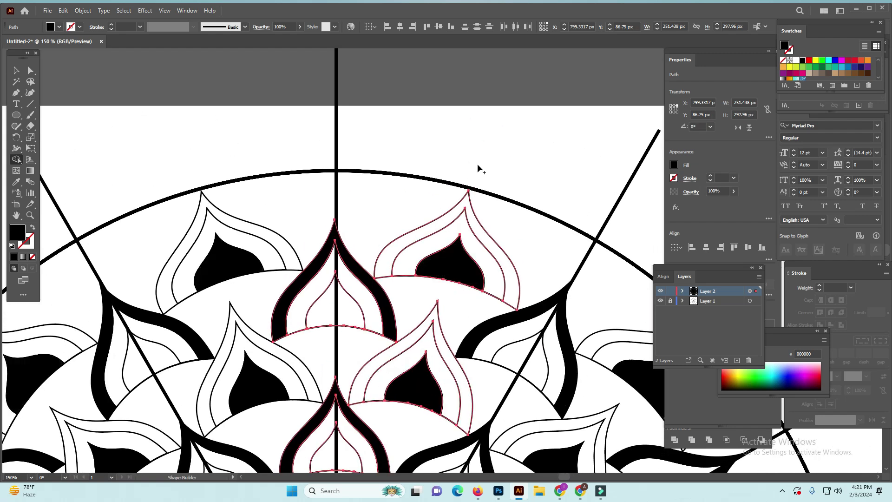
{"action": "key", "text": "ctrl+shift+a"}
{"action": "key", "text": "ctrl+plus"}
{"action": "key", "text": "ctrl+plus"}
- Hide the guide-line layer and draw a straight stamen stem inside the central petal
{"action": "left_click", "coordinate": [661, 302]}
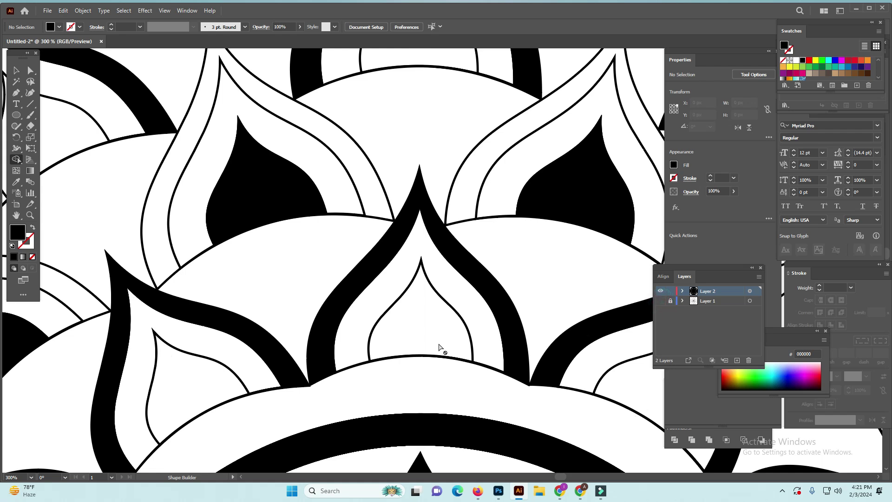
{"action": "key", "text": "ctrl+plus"}
{"action": "key", "text": "l"}
{"action": "key", "text": "shift+x"}
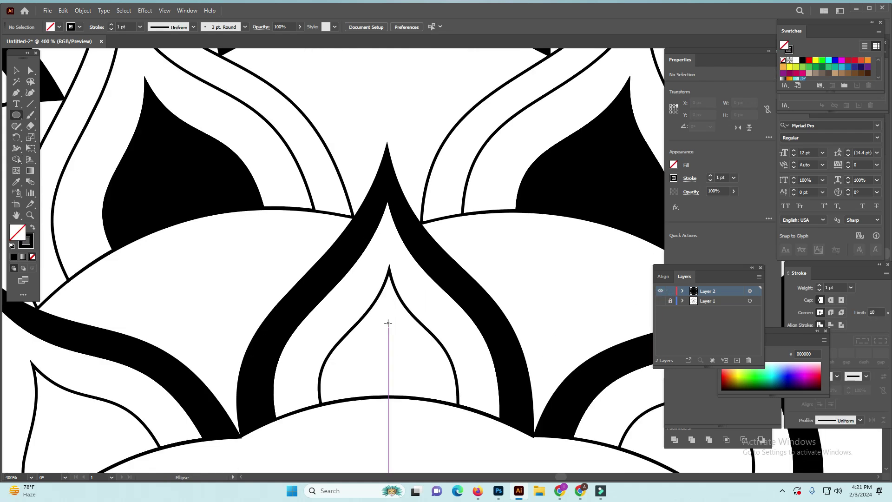
{"action": "key", "text": "p"}
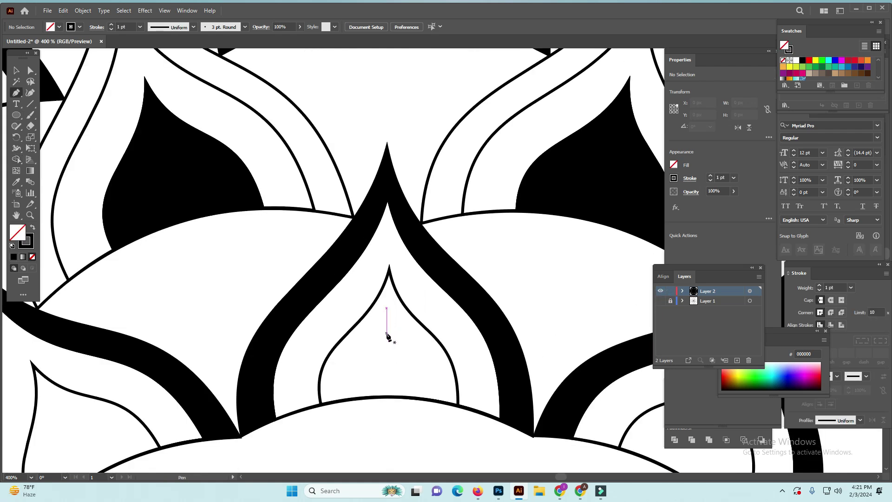
{"action": "left_click", "coordinate": [388, 329]}
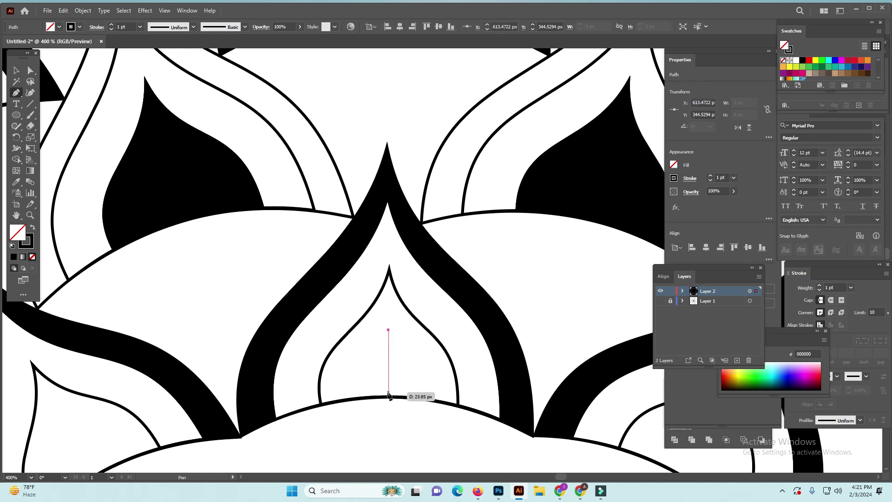
{"action": "left_click", "coordinate": [388, 396]}
{"action": "key", "text": "Escape"}
- Top the stem with a small circle and Alt-drag copies into a row of four stamens
{"action": "key", "text": "l"}
{"action": "left_click_drag", "start_coordinate": [385, 325], "coordinate": [440, 374]}
{"action": "key", "text": "v"}
{"action": "left_click_drag", "start_coordinate": [463, 410], "coordinate": [441, 349]}
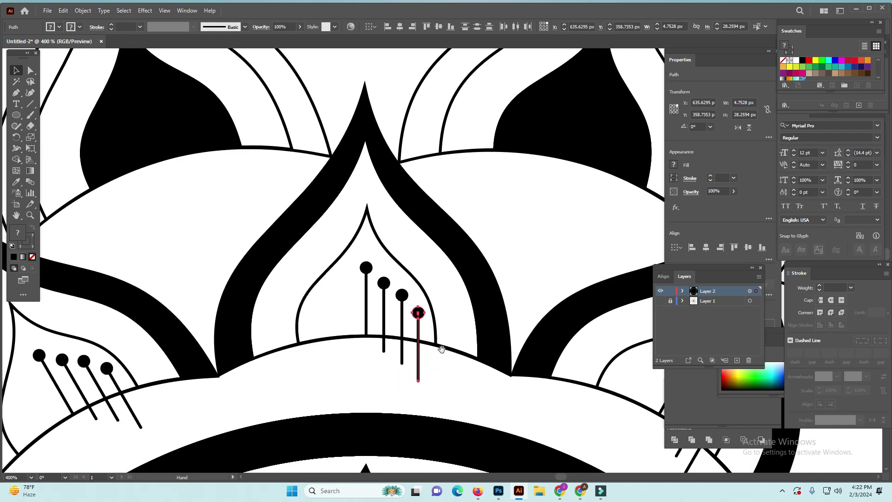
{"action": "mouse_move", "coordinate": [442, 387]}
{"action": "left_mouse_down"}
{"action": "mouse_move", "coordinate": [377, 358]}
{"action": "mouse_move", "coordinate": [376, 336]}
{"action": "left_mouse_up"}
- Trim the stamen stem ends hanging below the petal's base curve with Shape Builder
{"action": "key", "text": "v"}
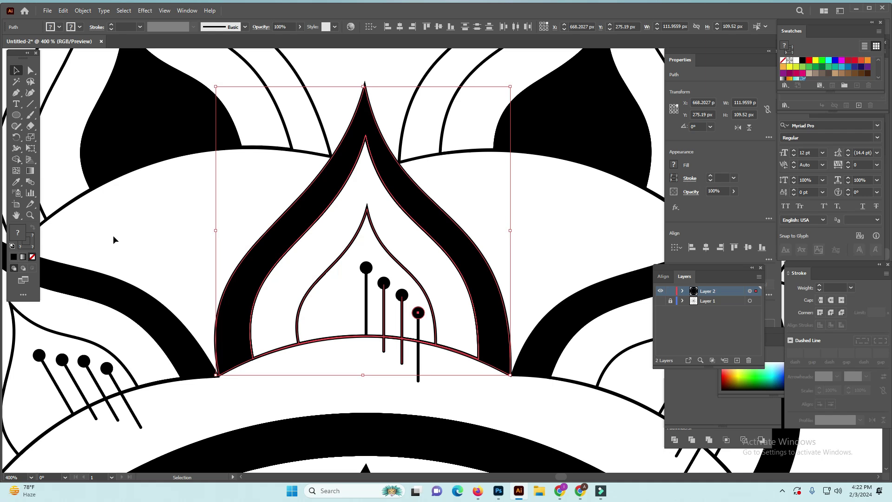
{"action": "left_click", "coordinate": [419, 375], "text": "shift"}
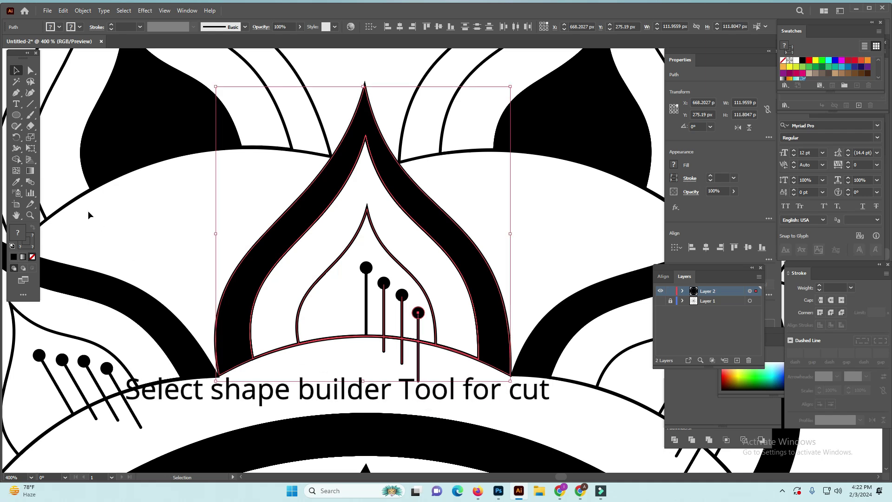
{"action": "left_click", "coordinate": [15, 159]}
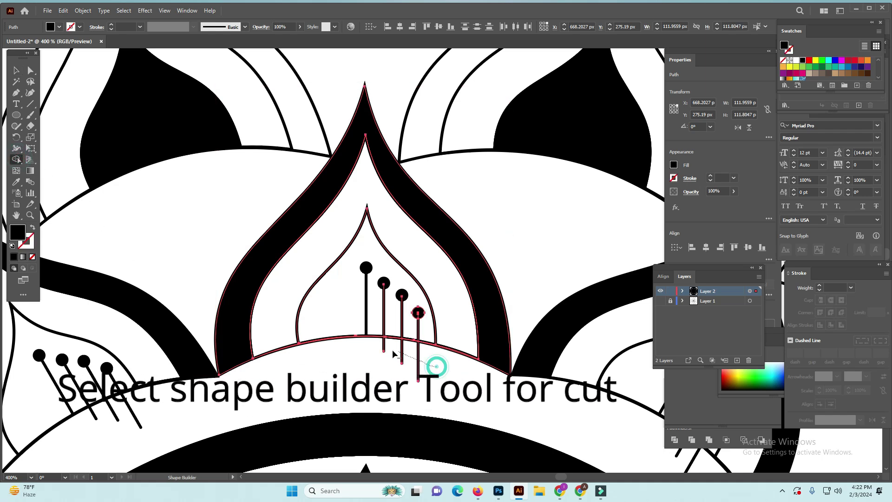
{"action": "left_click_drag", "start_coordinate": [435, 366], "coordinate": [321, 342]}
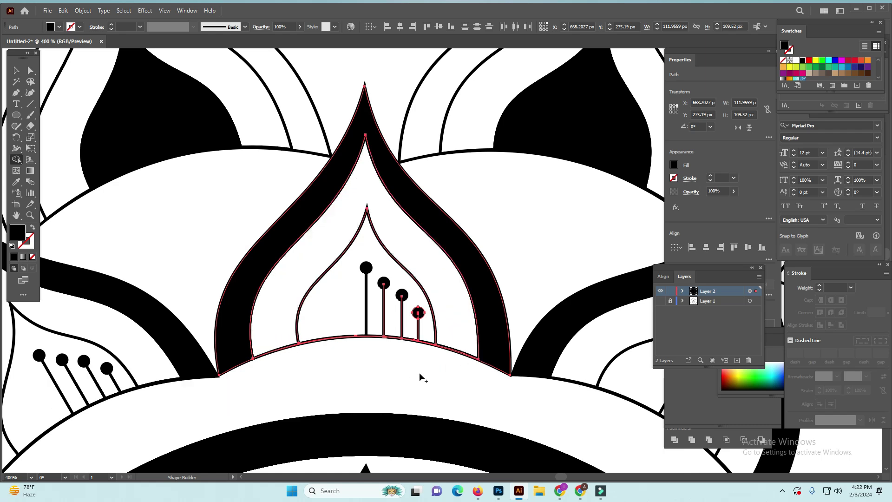
- Reflect a copy of the right-hand stems and move it left to form a seven-stamen fan
{"action": "key", "text": "v"}
{"action": "left_click", "coordinate": [438, 331]}
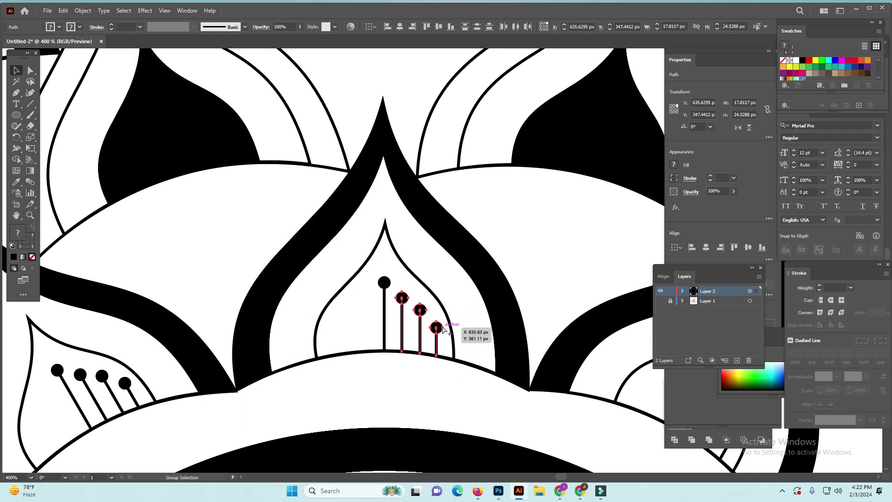
{"action": "key", "text": "v"}
{"action": "right_click", "coordinate": [438, 331]}
{"action": "mouse_move", "coordinate": [467, 272]}
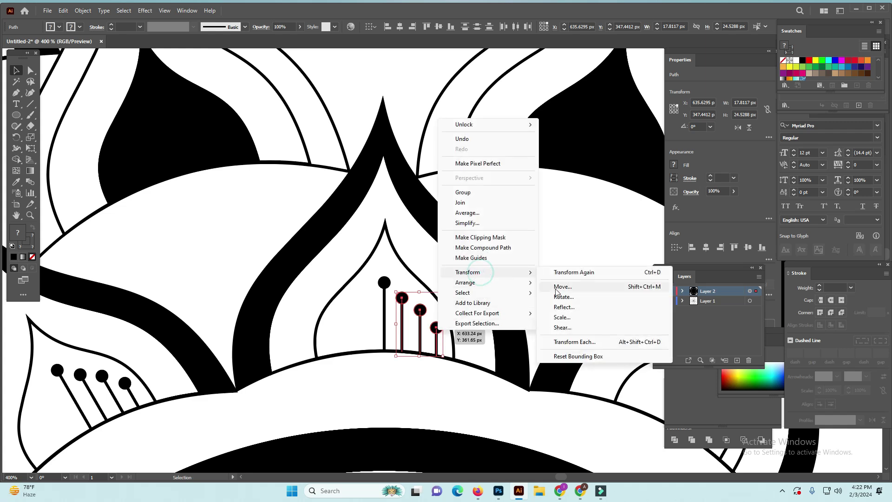
{"action": "left_click", "coordinate": [571, 307]}
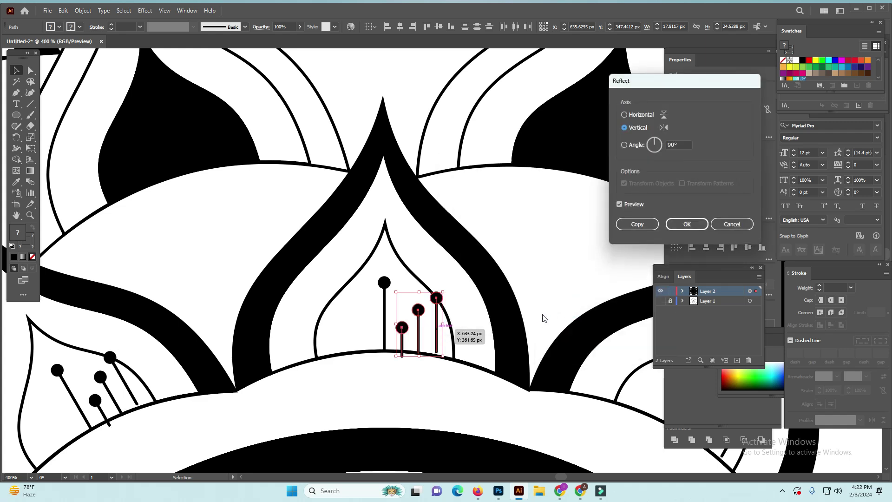
{"action": "left_click", "coordinate": [637, 225]}
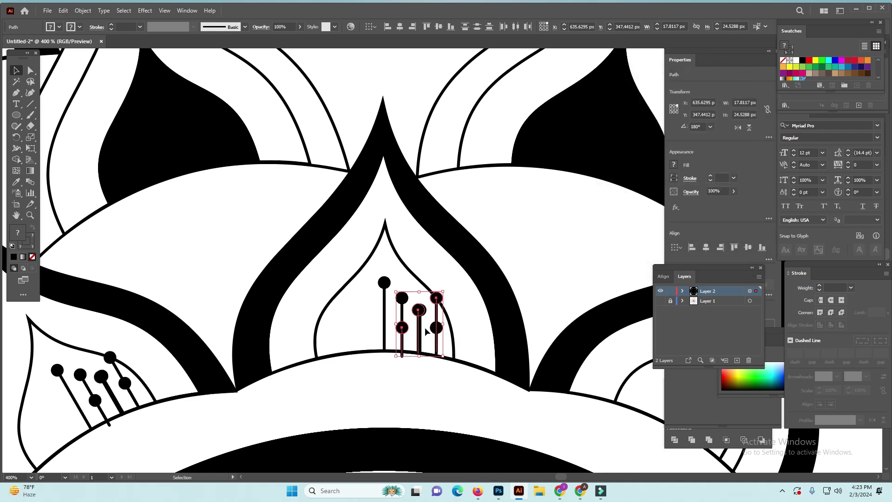
{"action": "left_click_drag", "start_coordinate": [407, 334], "coordinate": [337, 328]}
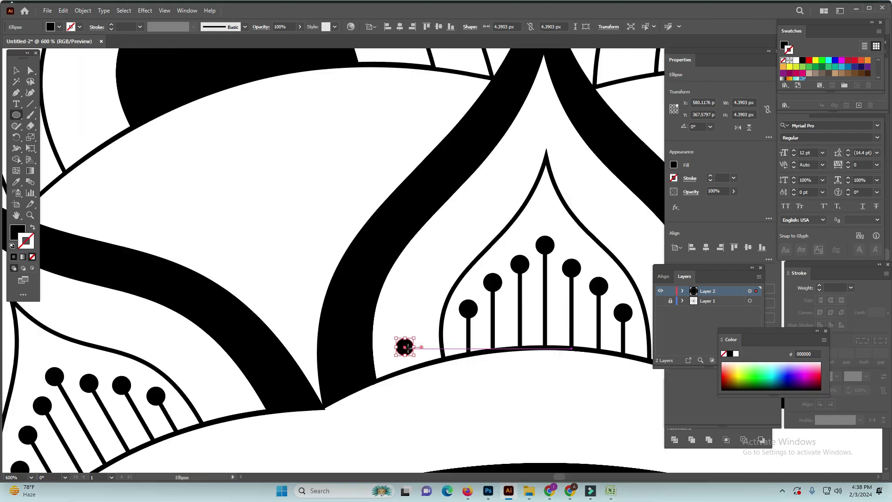
- Alt-drag copies of the small black dot down both sides of the central petal's arch
{"action": "left_click_drag", "start_coordinate": [405, 349], "coordinate": [419, 291]}
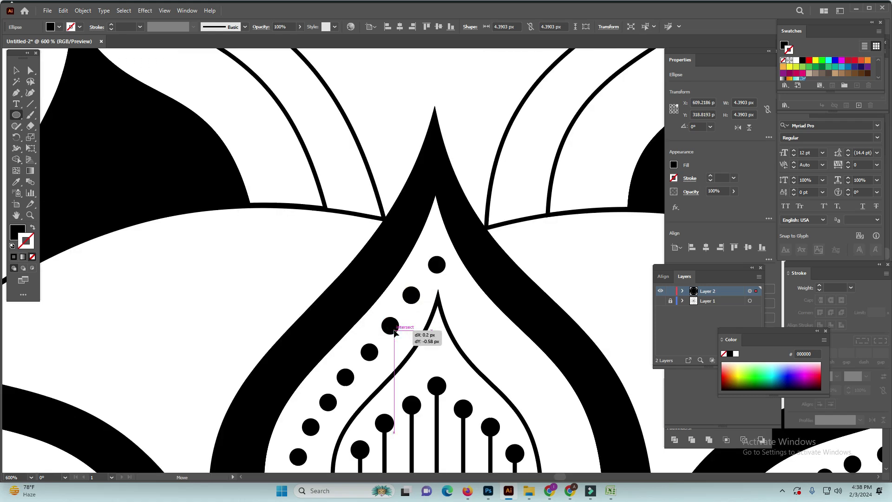
{"action": "left_click_drag", "start_coordinate": [441, 267], "coordinate": [466, 299]}
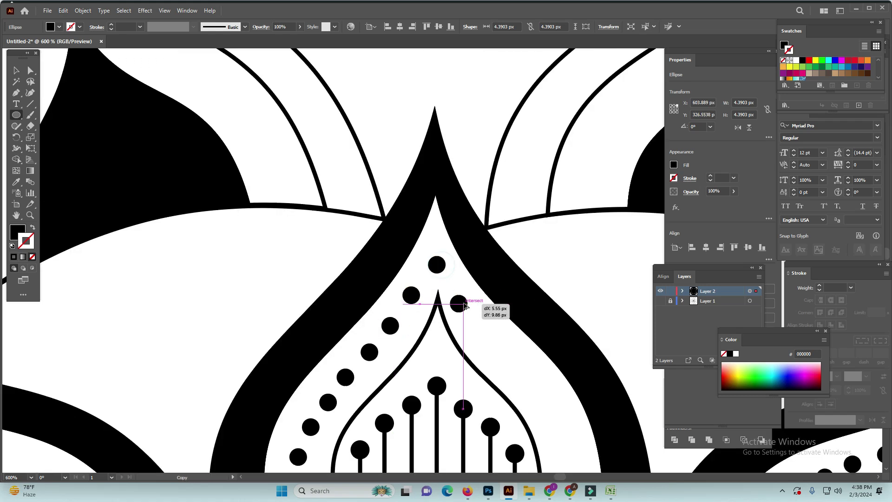
{"action": "left_click_drag", "start_coordinate": [466, 300], "coordinate": [466, 300]}
{"action": "left_click_drag", "start_coordinate": [472, 341], "coordinate": [357, 324]}
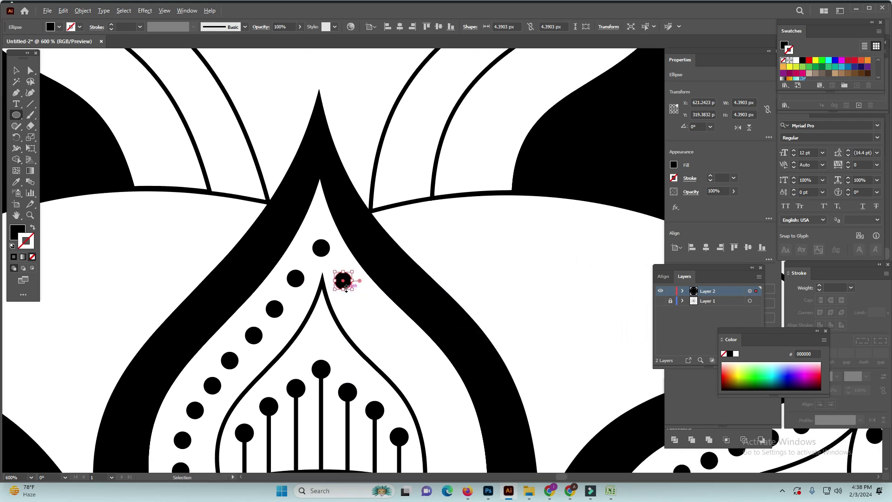
{"action": "left_click_drag", "start_coordinate": [383, 233], "coordinate": [415, 327]}
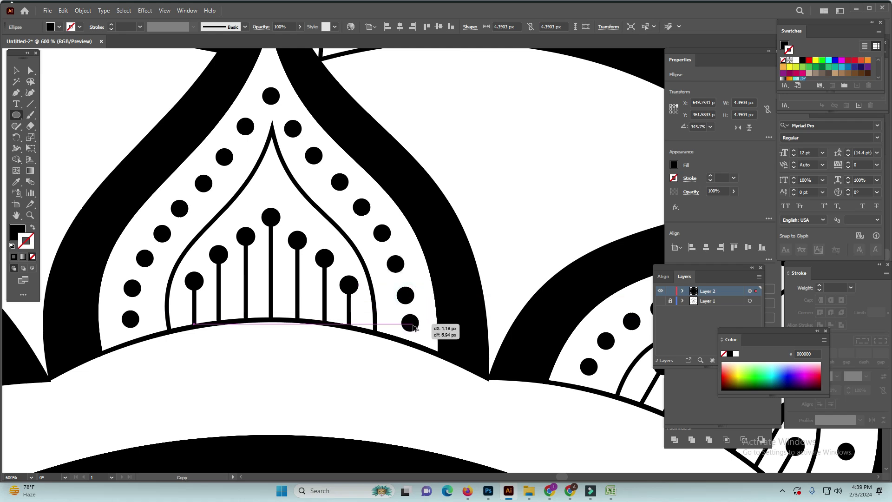
{"action": "key", "text": "ctrl+shift+a"}
{"action": "key", "text": "ctrl+0"}
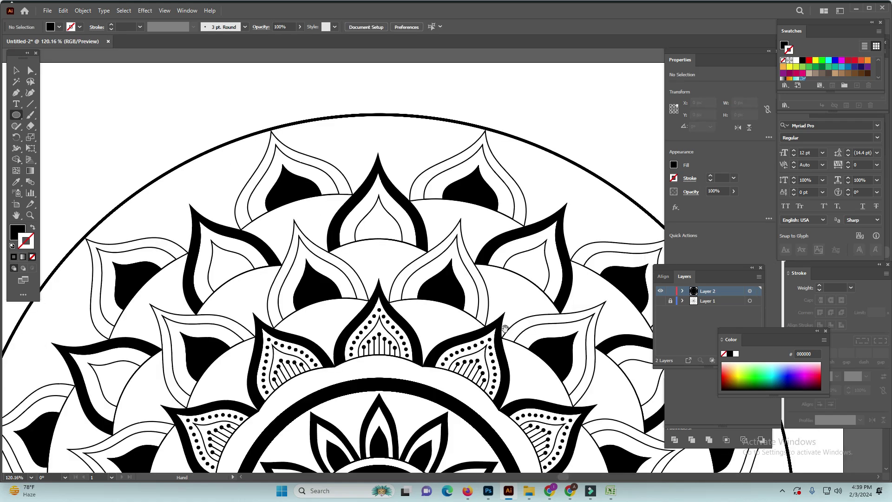
- Fill the right-of-centre petal's inner band solid black, then trace an outline in an upper petal
{"action": "left_click_drag", "start_coordinate": [434, 280], "coordinate": [490, 327]}
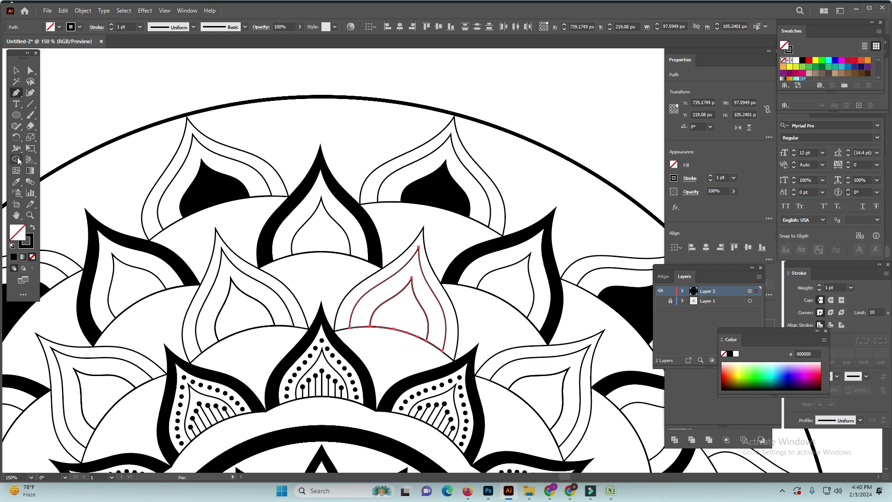
{"action": "left_click", "coordinate": [33, 228]}
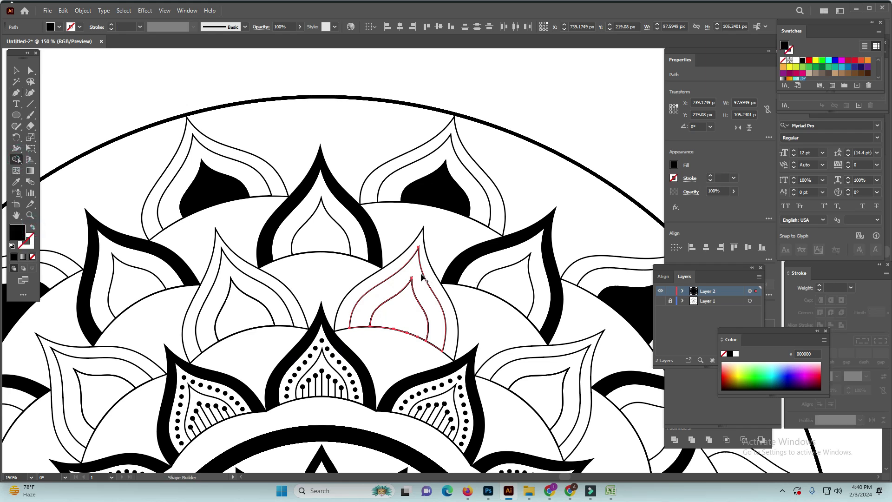
{"action": "left_click", "coordinate": [420, 291]}
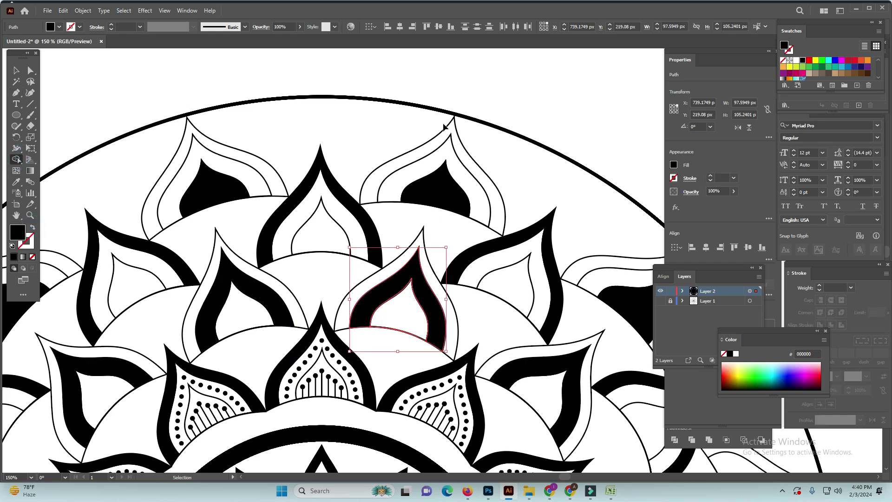
{"action": "key", "text": "ctrl+shift+a"}
{"action": "mouse_move", "coordinate": [401, 264]}
{"action": "left_mouse_down"}
{"action": "mouse_move", "coordinate": [374, 271]}
{"action": "mouse_move", "coordinate": [388, 290]}
{"action": "left_mouse_up"}
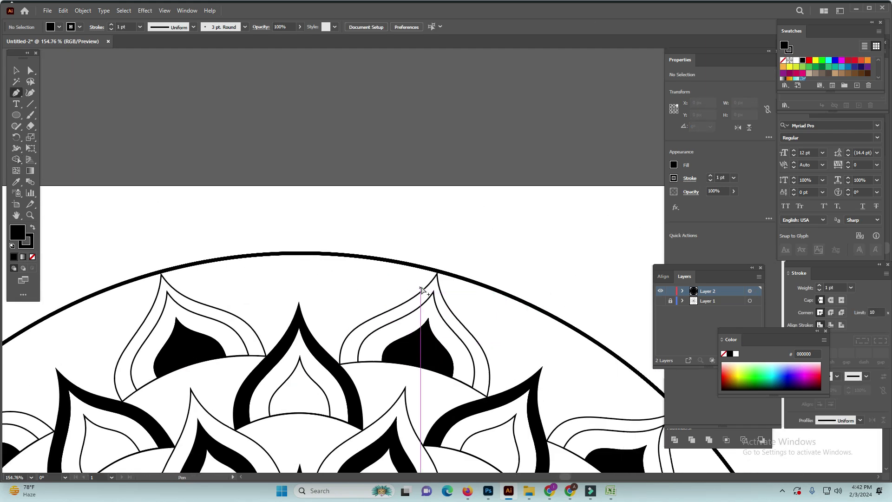
{"action": "mouse_move", "coordinate": [437, 273]}
{"action": "left_mouse_down"}
{"action": "mouse_move", "coordinate": [548, 299]}
{"action": "mouse_move", "coordinate": [528, 284]}
{"action": "left_mouse_up"}
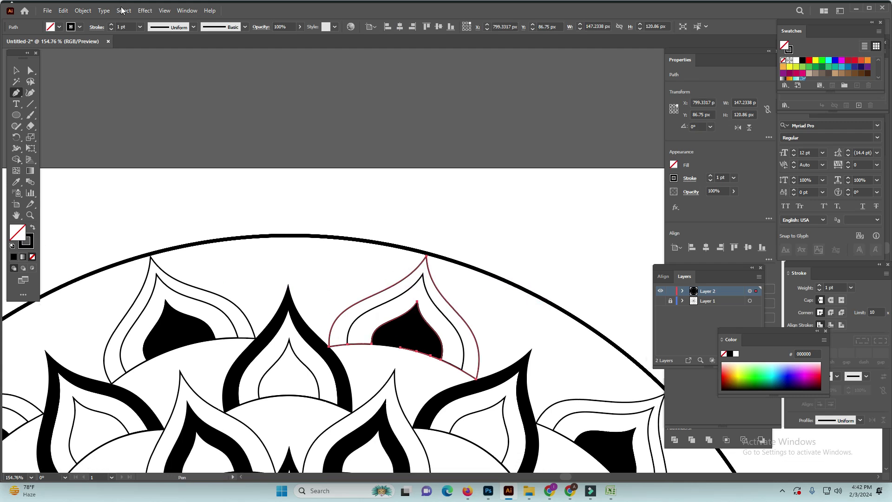
- Set the new outline's stroke weight to 3 pt and finish its curve
{"action": "left_click", "coordinate": [141, 27]}
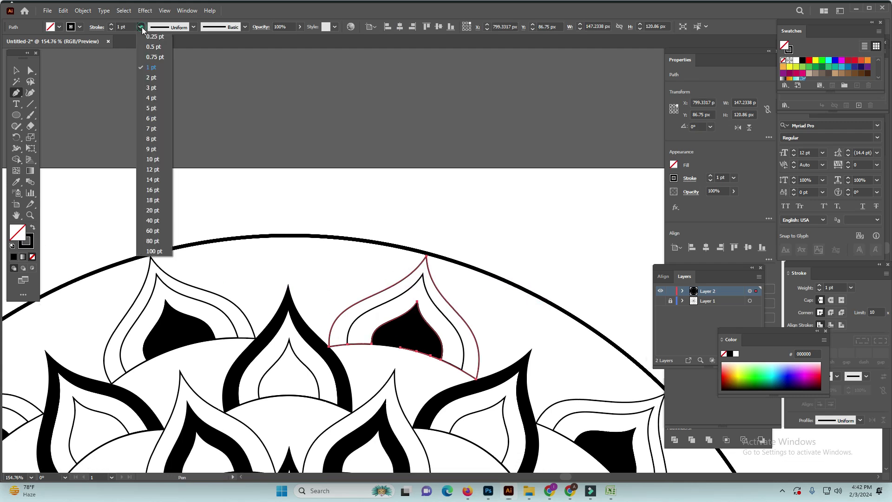
{"action": "left_click", "coordinate": [156, 88]}
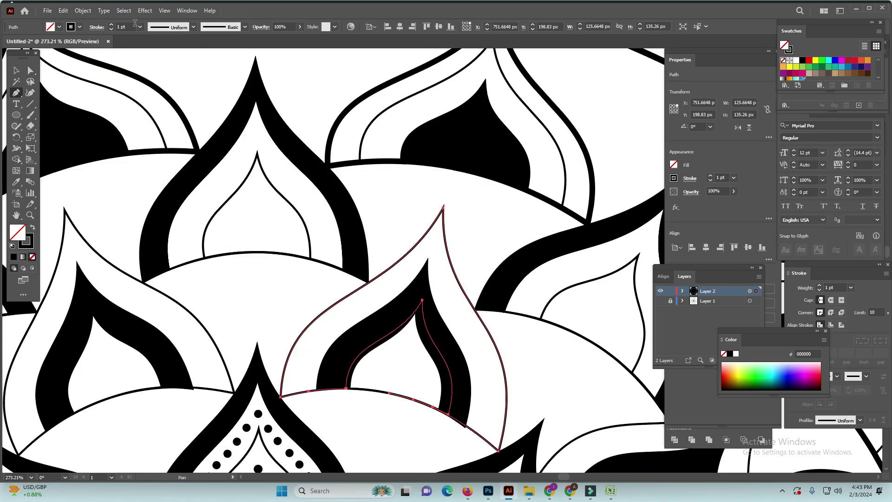
{"action": "left_click", "coordinate": [140, 26]}
{"action": "left_click", "coordinate": [149, 88]}
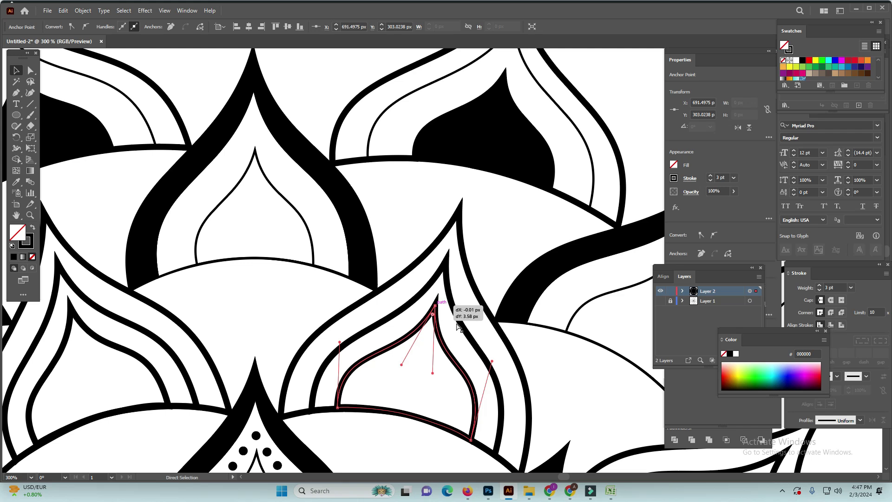
{"action": "left_click", "coordinate": [545, 304]}
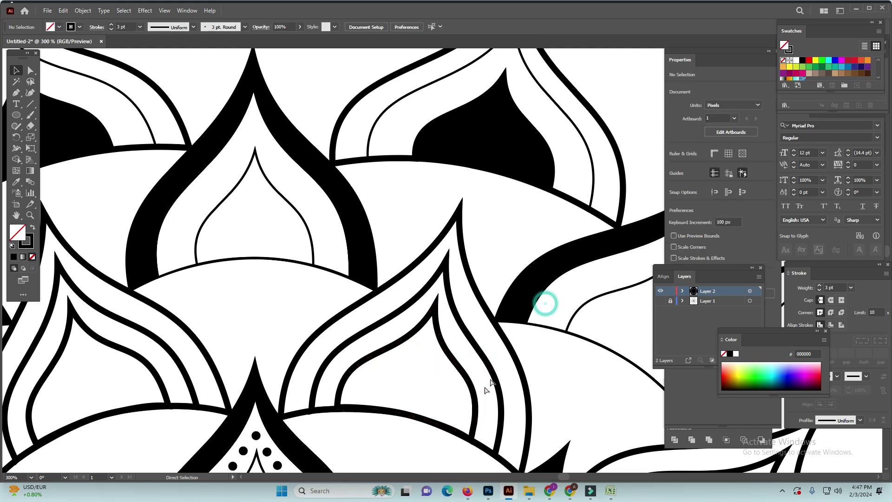
- Shrink the inner petal outline to about 51 px and nudge it slightly down
{"action": "left_click", "coordinate": [475, 394]}
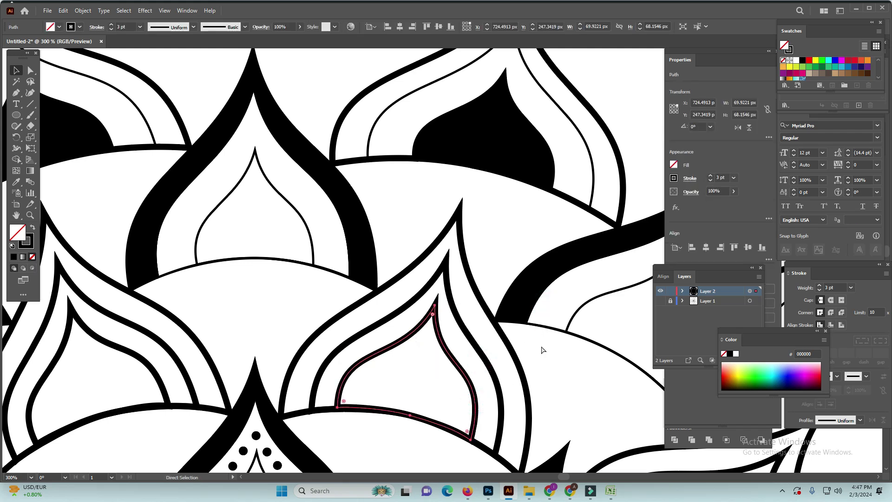
{"action": "key", "text": "v"}
{"action": "left_click_drag", "start_coordinate": [475, 440], "coordinate": [451, 415]}
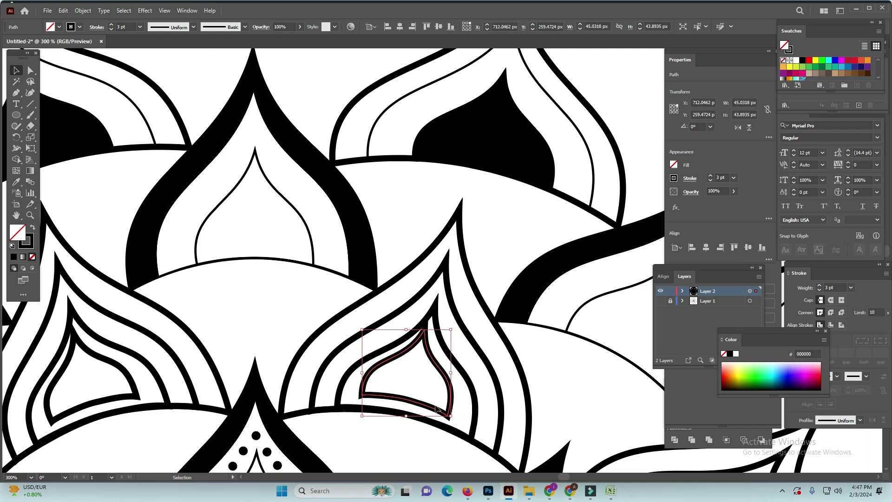
{"action": "left_click_drag", "start_coordinate": [439, 413], "coordinate": [436, 423]}
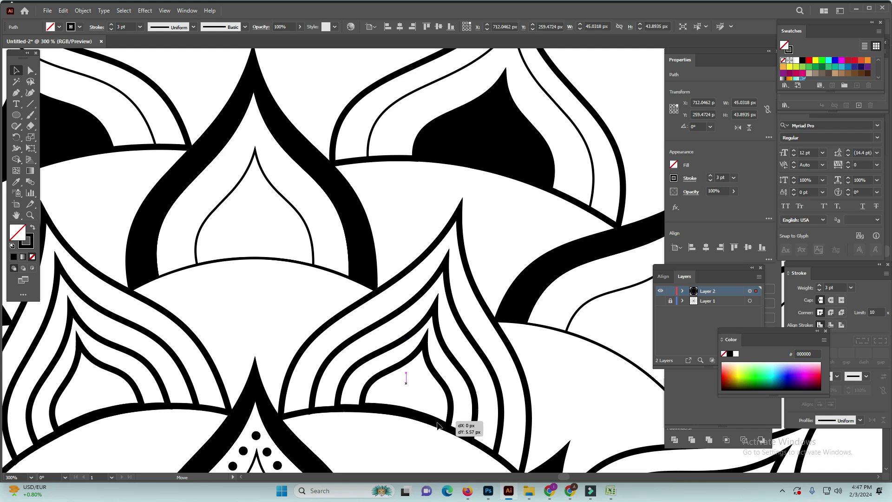
{"action": "scroll", "coordinate": [446, 393], "scroll_direction": "up", "scroll_amount": 1}
{"action": "scroll", "coordinate": [433, 364], "scroll_direction": "up", "scroll_amount": 1}
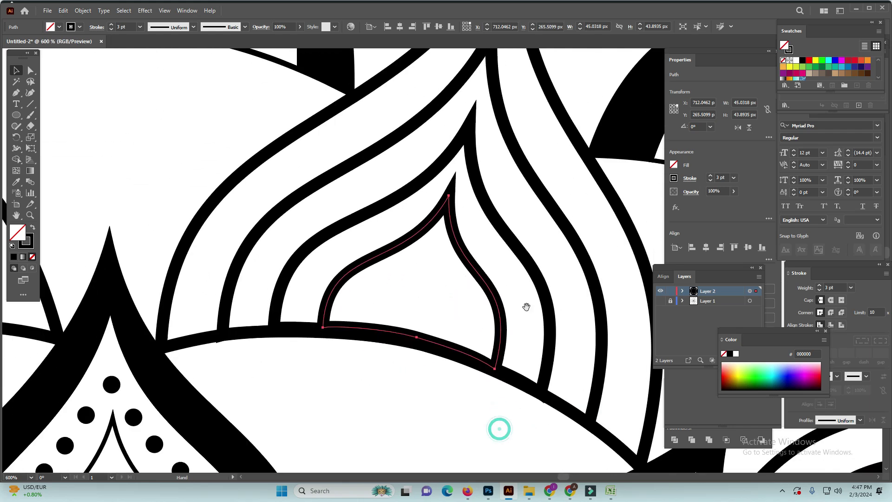
- Adjust the inner petal's bottom-left anchor and fill the shape solid black
{"action": "key", "text": "a"}
{"action": "left_click", "coordinate": [323, 328]}
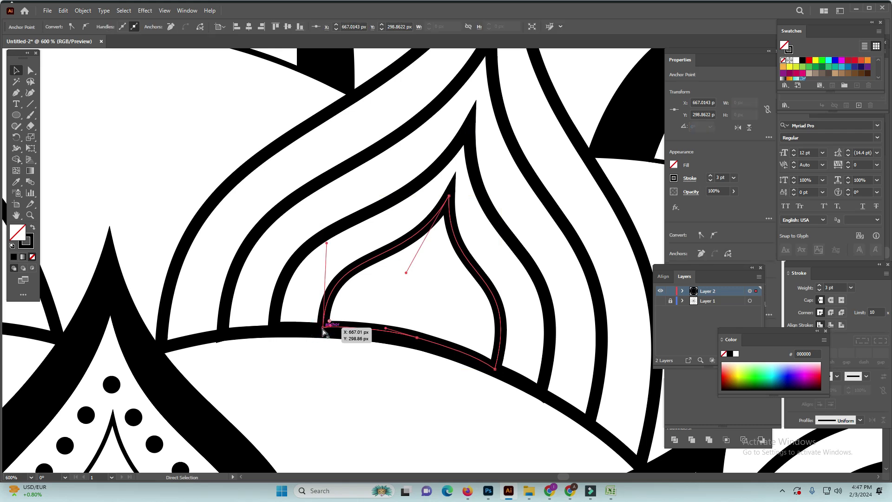
{"action": "left_click", "coordinate": [436, 304]}
{"action": "scroll", "coordinate": [437, 306], "scroll_direction": "down", "scroll_amount": 2}
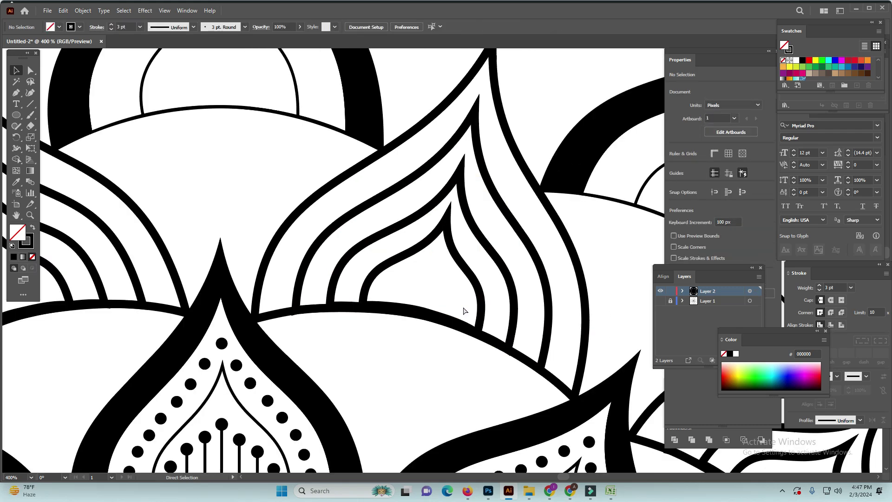
{"action": "key", "text": "v"}
{"action": "left_click", "coordinate": [454, 304]}
{"action": "left_click", "coordinate": [33, 228]}
- Fill the band between the outer and middle petal outlines black with Shape Builder
{"action": "left_click", "coordinate": [468, 258]}
{"action": "scroll", "coordinate": [121, 245], "scroll_direction": "up", "scroll_amount": 3}
{"action": "key", "text": "shift+m"}
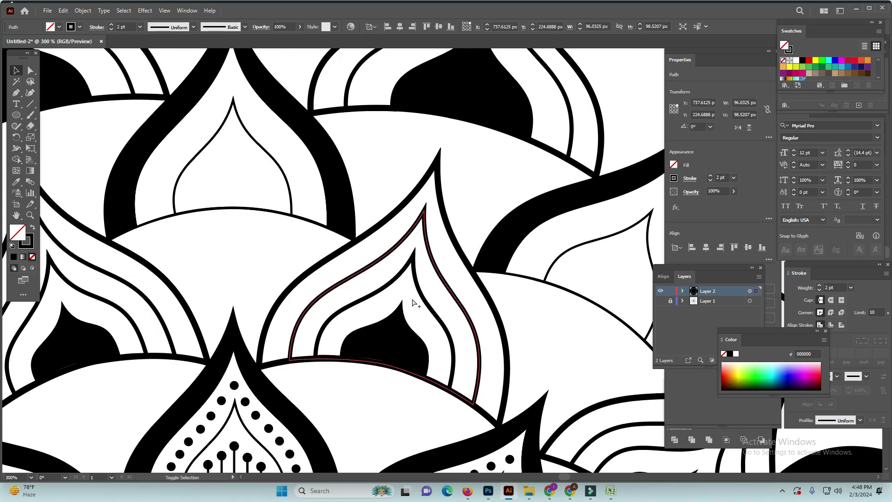
{"action": "left_click", "coordinate": [419, 295], "text": "shift"}
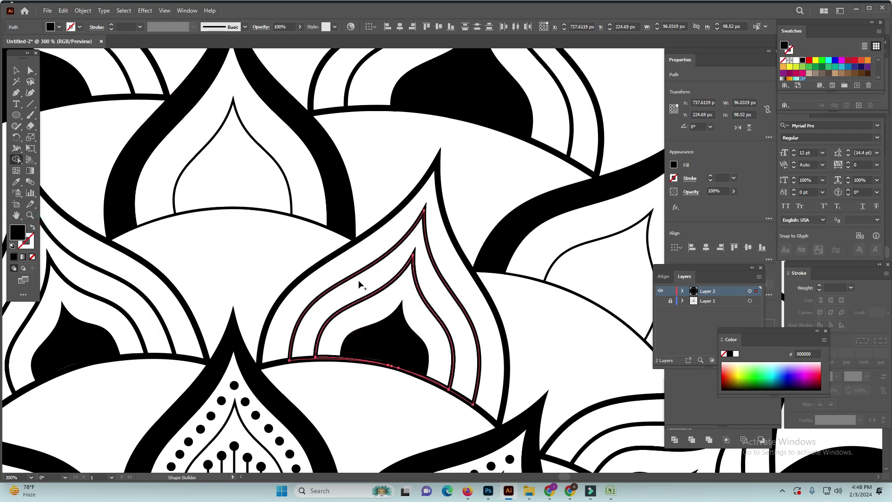
{"action": "left_click", "coordinate": [428, 293]}
{"action": "scroll", "coordinate": [313, 335], "scroll_direction": "up", "scroll_amount": 5}
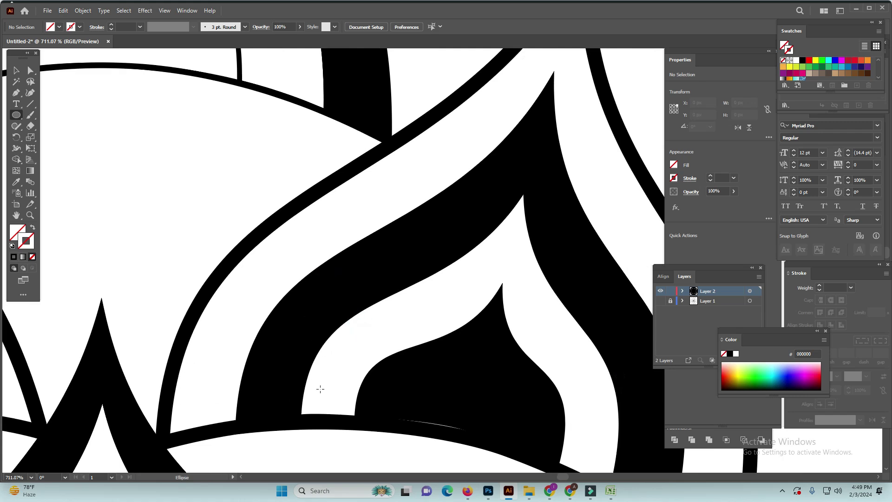
- Draw a tiny black, strokeless dot in a petal's white band and copy it along the band
{"action": "left_click_drag", "start_coordinate": [325, 395], "coordinate": [334, 405]}
{"action": "left_click", "coordinate": [33, 229]}
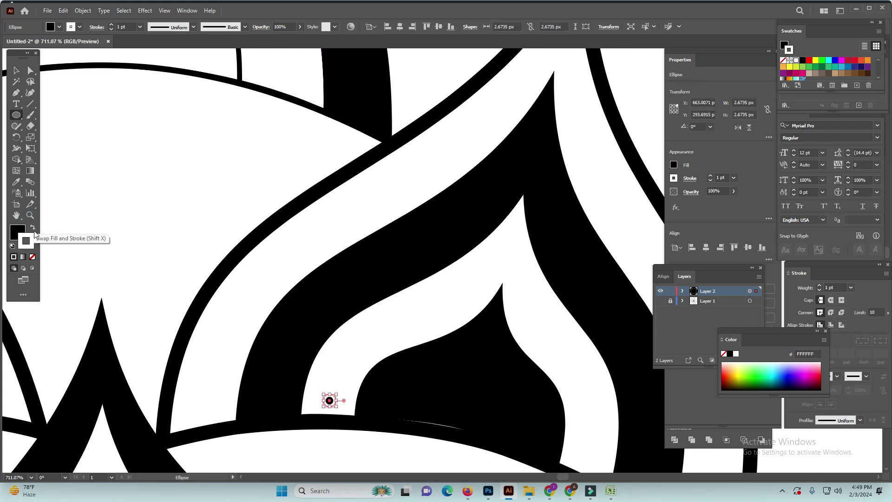
{"action": "left_click", "coordinate": [32, 257]}
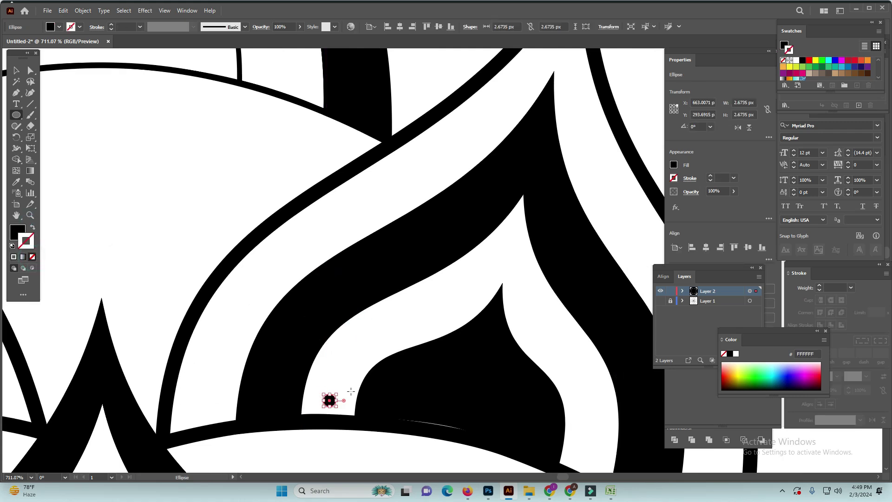
{"action": "left_click_drag", "start_coordinate": [350, 392], "coordinate": [294, 363]}
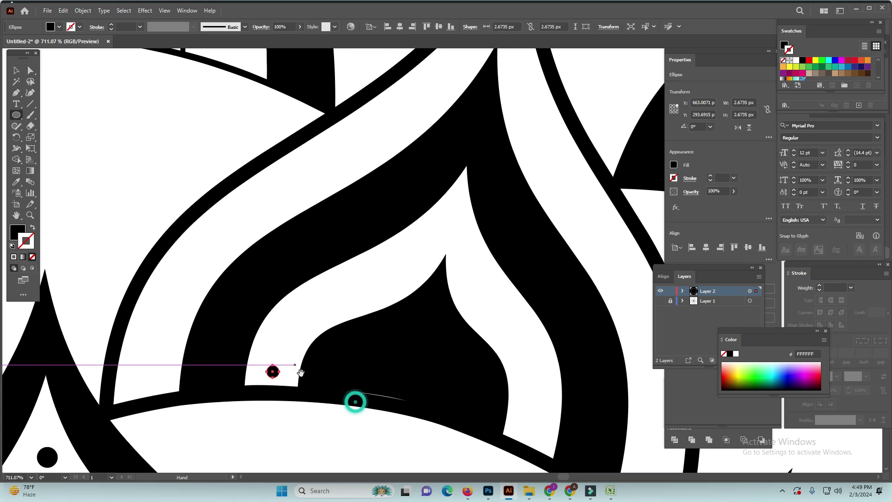
{"action": "left_click", "coordinate": [306, 333]}
{"action": "left_click_drag", "start_coordinate": [273, 371], "coordinate": [301, 330]}
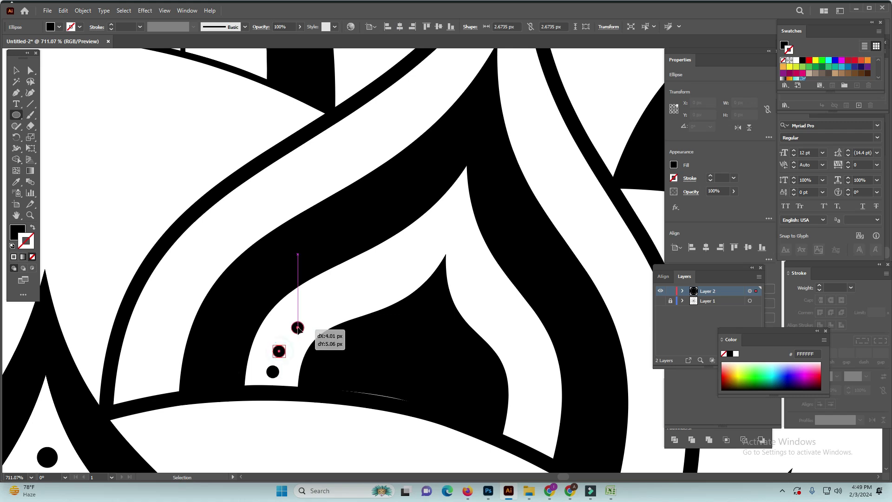
{"action": "mouse_move", "coordinate": [388, 238]}
{"action": "left_mouse_down"}
{"action": "mouse_move", "coordinate": [421, 221]}
{"action": "mouse_move", "coordinate": [438, 200]}
{"action": "mouse_move", "coordinate": [446, 232]}
{"action": "left_mouse_up"}
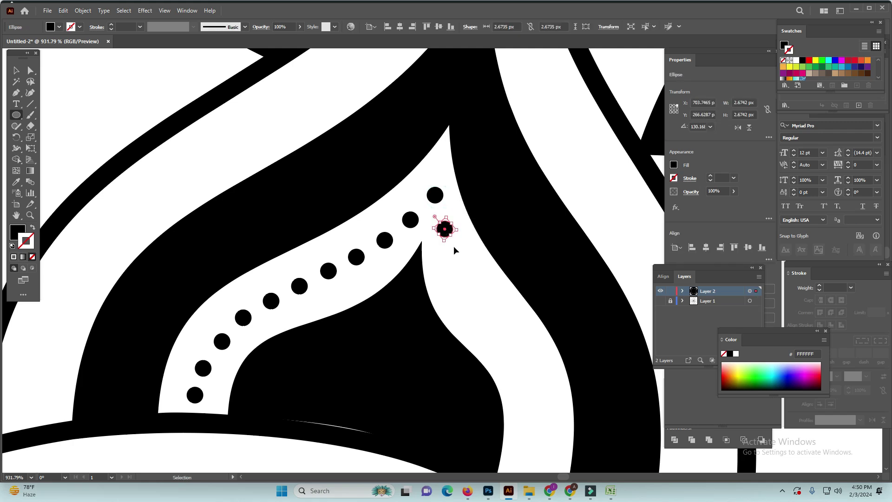
{"action": "left_click_drag", "start_coordinate": [442, 375], "coordinate": [439, 406]}
- Draw another small dot in the next petal's band and copy it down the band in a row
{"action": "key", "text": "ctrl+minus"}
{"action": "key", "text": "ctrl+minus"}
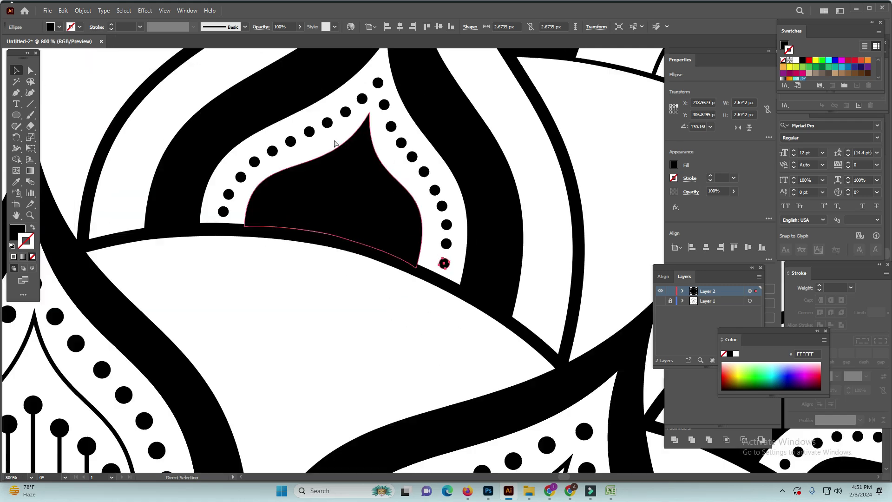
{"action": "key", "text": "l"}
{"action": "left_click_drag", "start_coordinate": [318, 317], "coordinate": [331, 335]}
{"action": "left_click", "coordinate": [16, 70]}
{"action": "mouse_move", "coordinate": [327, 326]}
{"action": "left_mouse_down"}
{"action": "mouse_move", "coordinate": [334, 296]}
{"action": "mouse_move", "coordinate": [350, 311]}
{"action": "left_mouse_up"}
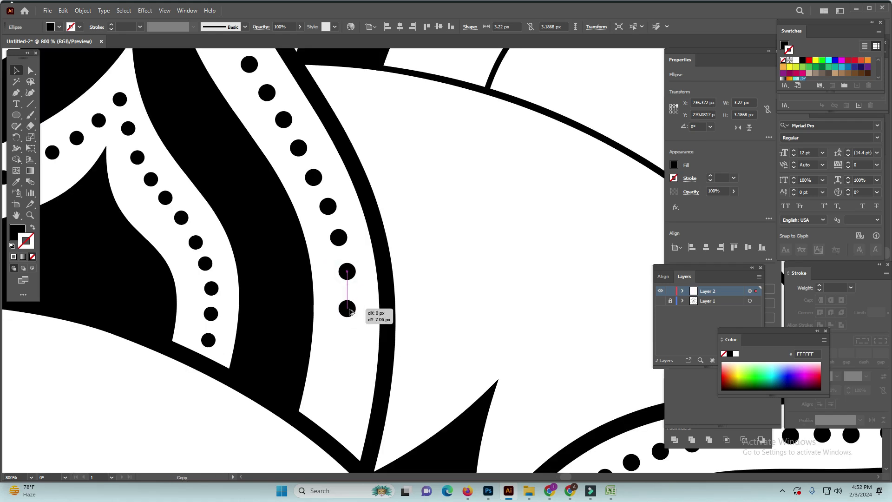
{"action": "mouse_move", "coordinate": [340, 343]}
{"action": "left_mouse_down"}
{"action": "mouse_move", "coordinate": [432, 247]}
{"action": "mouse_move", "coordinate": [437, 307]}
{"action": "left_mouse_up"}
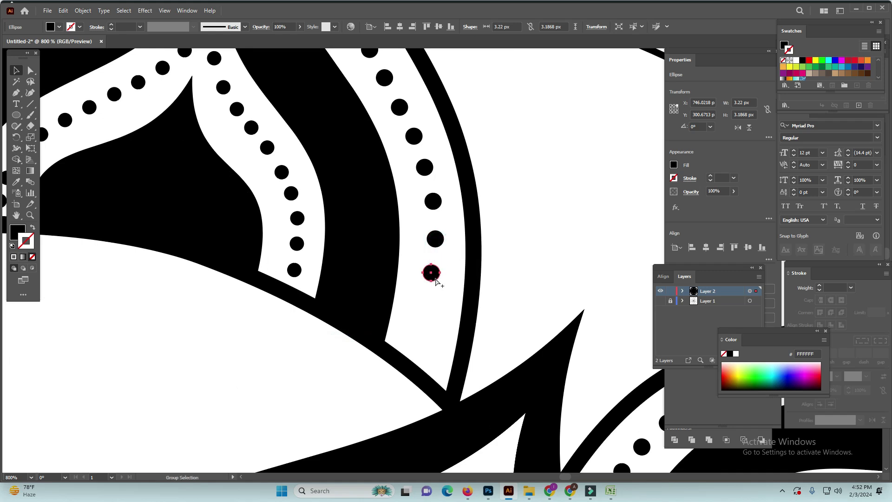
{"action": "mouse_move", "coordinate": [432, 275]}
{"action": "left_mouse_down"}
{"action": "mouse_move", "coordinate": [428, 351]}
{"action": "mouse_move", "coordinate": [397, 347]}
{"action": "left_mouse_up"}
{"action": "key", "text": "ctrl+minus"}
{"action": "key", "text": "ctrl+minus"}
{"action": "key", "text": "ctrl+minus"}
{"action": "key", "text": "p"}
- Draw a black, unfilled curve arching across the petal base
{"action": "left_click_drag", "start_coordinate": [513, 412], "coordinate": [529, 460]}
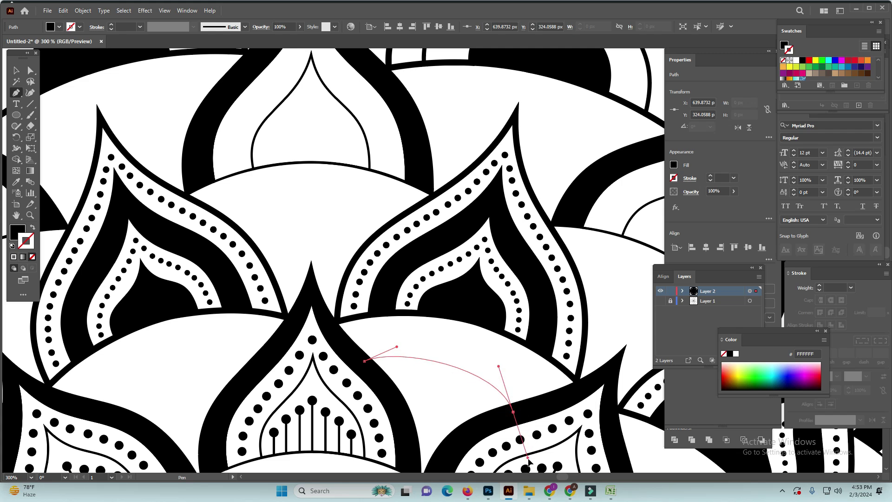
{"action": "key", "text": "ctrl+plus"}
{"action": "scroll", "coordinate": [514, 374], "scroll_direction": "up", "scroll_amount": 2}
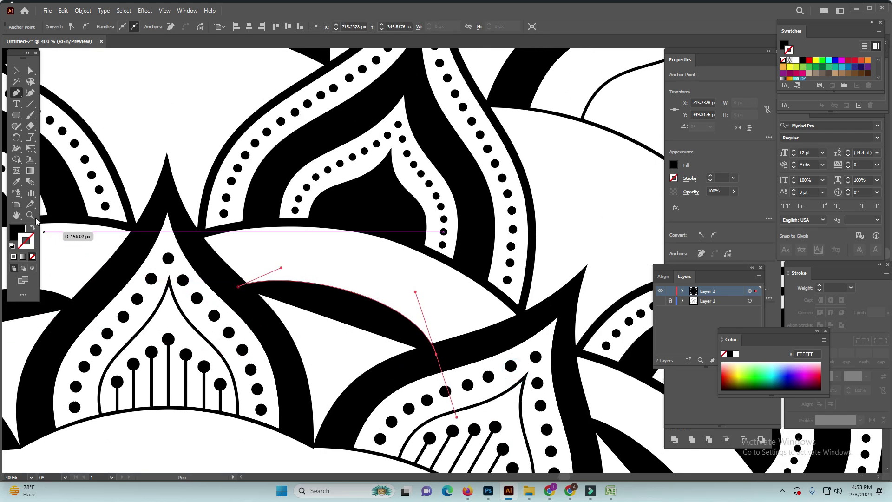
{"action": "left_click", "coordinate": [33, 227]}
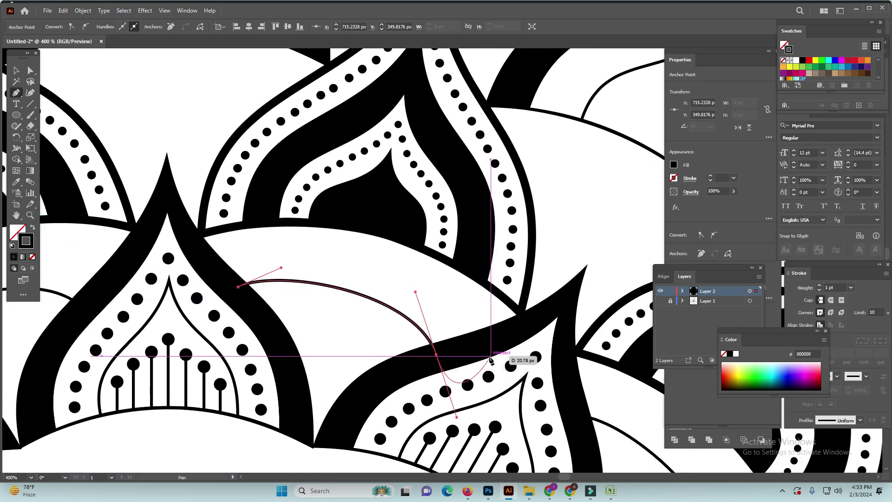
{"action": "key", "text": "ctrl+plus"}
- Draw a short stamen stem onto the curve and top it with an oval head
{"action": "left_click", "coordinate": [435, 296]}
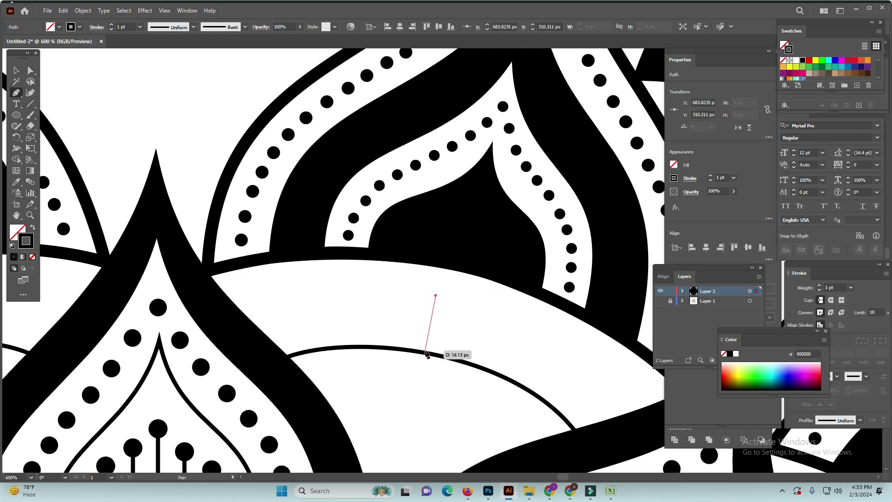
{"action": "left_click", "coordinate": [425, 350]}
{"action": "key", "text": "ctrl"}
{"action": "left_click", "coordinate": [482, 323], "text": "ctrl"}
{"action": "key", "text": "space"}
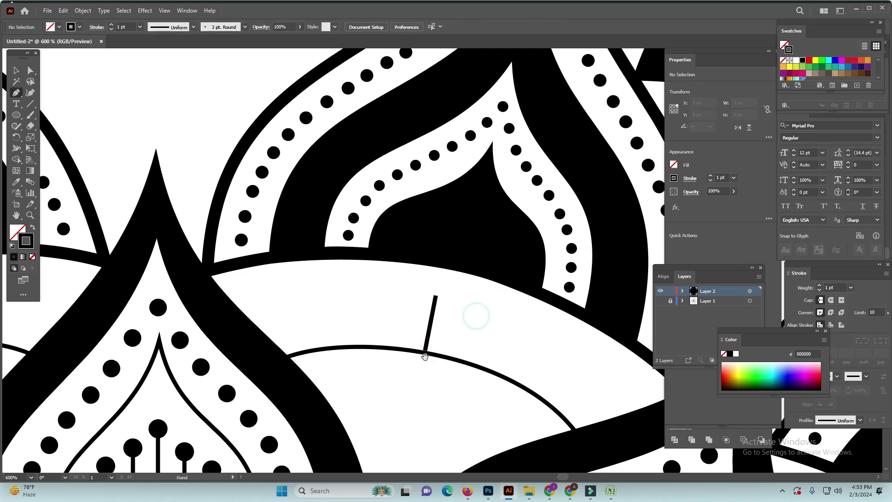
{"action": "scroll", "coordinate": [358, 221], "scroll_direction": "up", "scroll_amount": 3}
{"action": "left_click", "coordinate": [323, 210], "text": "ctrl"}
{"action": "key", "text": "l"}
{"action": "left_click_drag", "start_coordinate": [443, 311], "coordinate": [467, 339]}
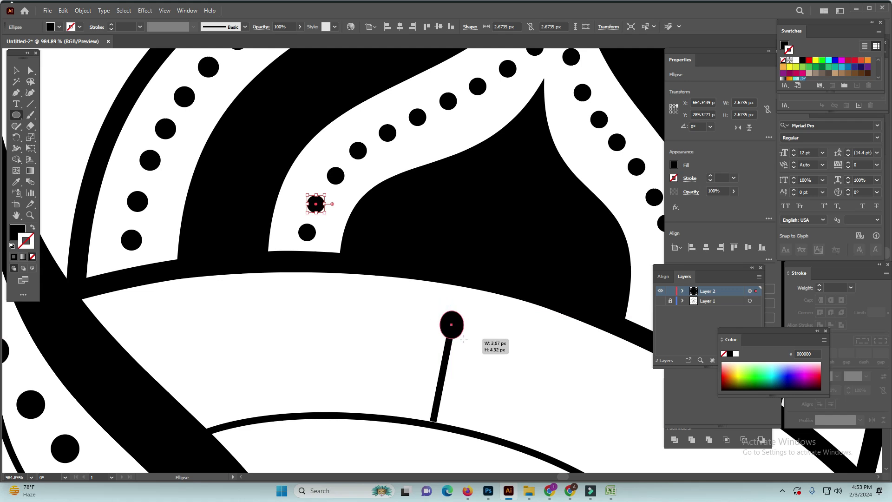
{"action": "key", "text": "p"}
- Duplicate the oval-headed stamen several times along the curve
{"action": "mouse_move", "coordinate": [462, 350]}
{"action": "left_mouse_down"}
{"action": "mouse_move", "coordinate": [377, 276]}
{"action": "mouse_move", "coordinate": [404, 267]}
{"action": "left_mouse_up"}
{"action": "left_click", "coordinate": [370, 256], "text": "ctrl"}
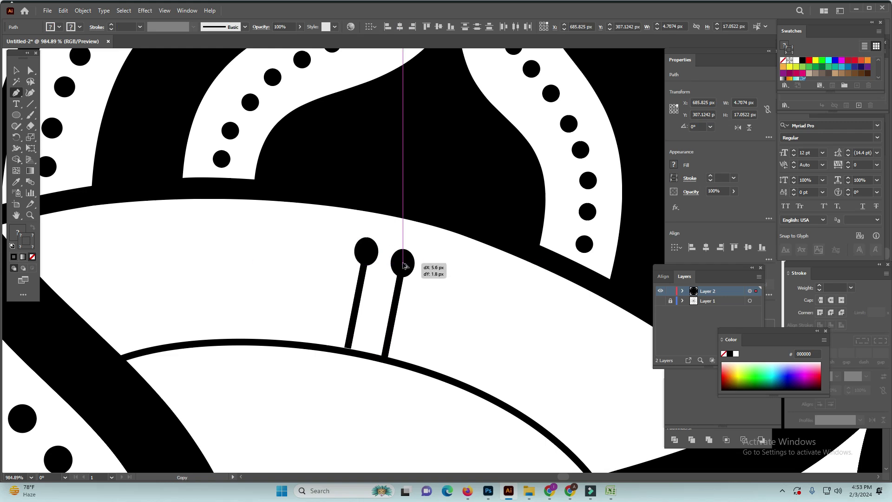
{"action": "left_click_drag", "start_coordinate": [404, 266], "coordinate": [405, 262]}
{"action": "left_click", "coordinate": [355, 297], "text": "ctrl+shift"}
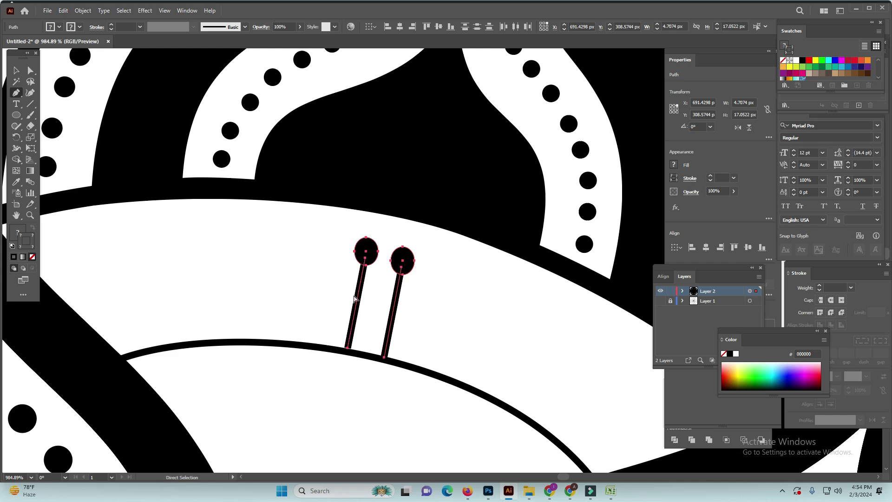
{"action": "left_click_drag", "start_coordinate": [355, 311], "coordinate": [354, 312]}
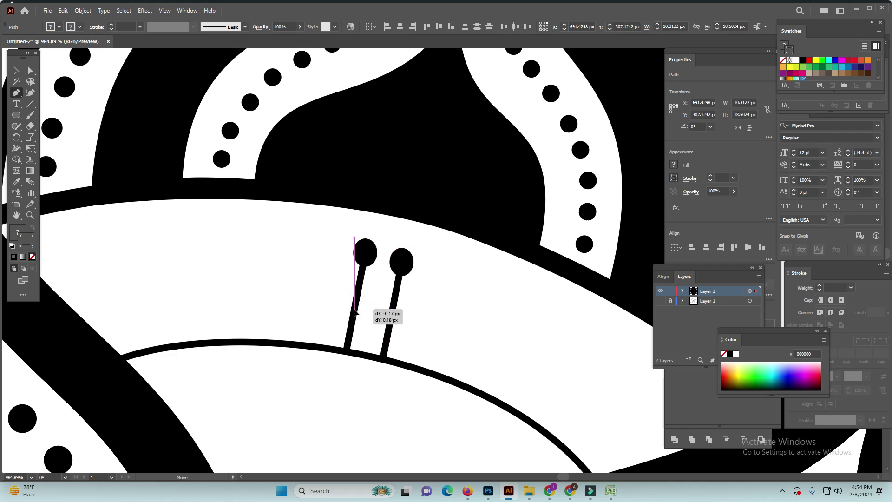
{"action": "scroll", "coordinate": [399, 316], "scroll_direction": "down", "scroll_amount": 3}
{"action": "scroll", "coordinate": [418, 314], "scroll_direction": "right", "scroll_amount": 3}
{"action": "left_click", "coordinate": [329, 254]}
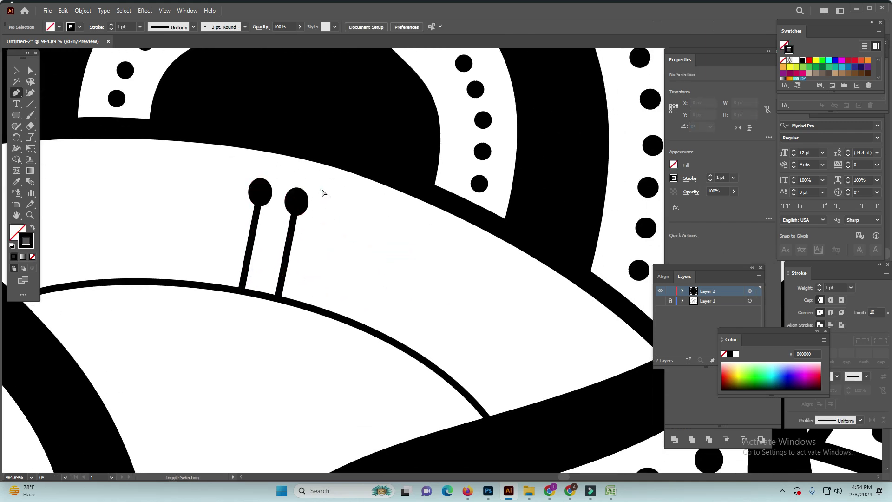
{"action": "left_click_drag", "start_coordinate": [293, 217], "coordinate": [327, 224]}
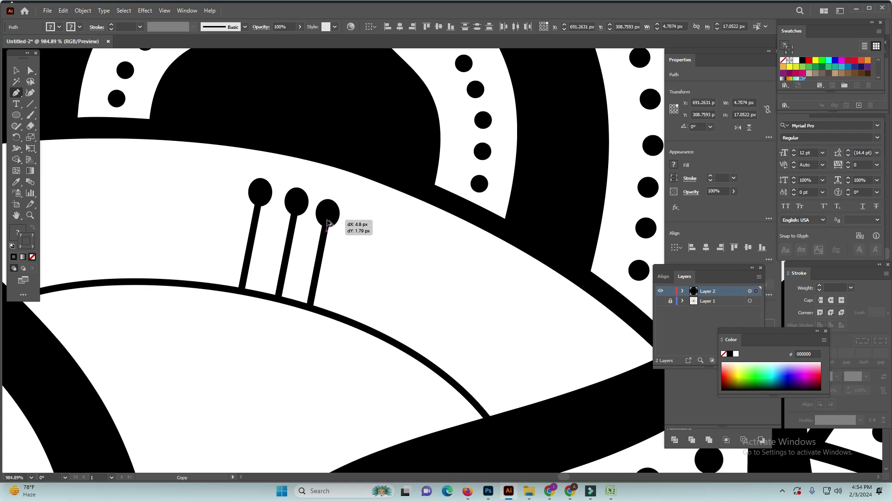
{"action": "key", "text": "ctrl+d"}
{"action": "key", "text": "ctrl+d"}
{"action": "left_click_drag", "start_coordinate": [415, 334], "coordinate": [436, 349]}
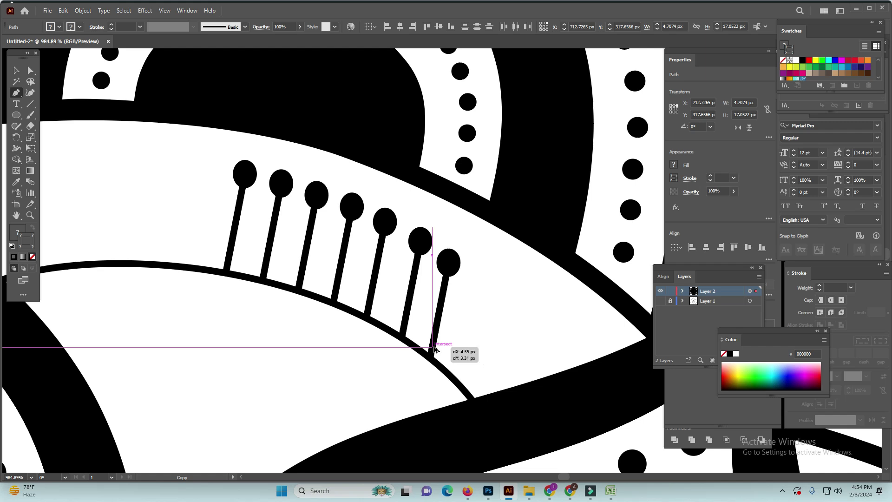
{"action": "mouse_move", "coordinate": [435, 349]}
{"action": "left_mouse_down"}
{"action": "mouse_move", "coordinate": [470, 383]}
{"action": "mouse_move", "coordinate": [500, 391]}
{"action": "mouse_move", "coordinate": [498, 408]}
{"action": "mouse_move", "coordinate": [544, 405]}
{"action": "left_mouse_up"}
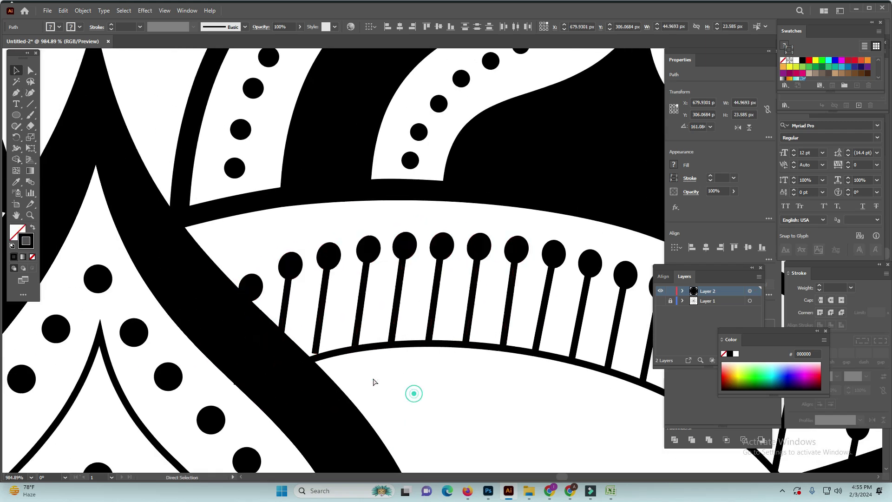
- Drag a stem's top point onto its oval head so it sits centred beneath
{"action": "left_click", "coordinate": [255, 293]}
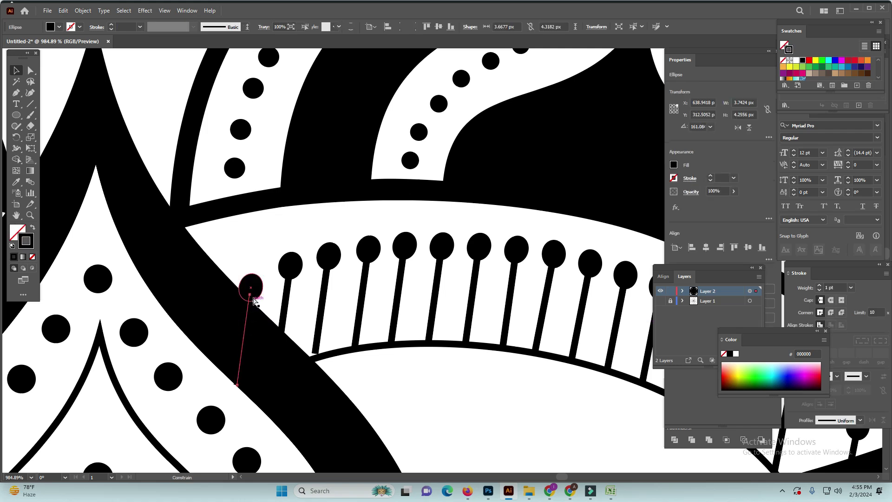
{"action": "left_click_drag", "start_coordinate": [256, 287], "coordinate": [251, 277]}
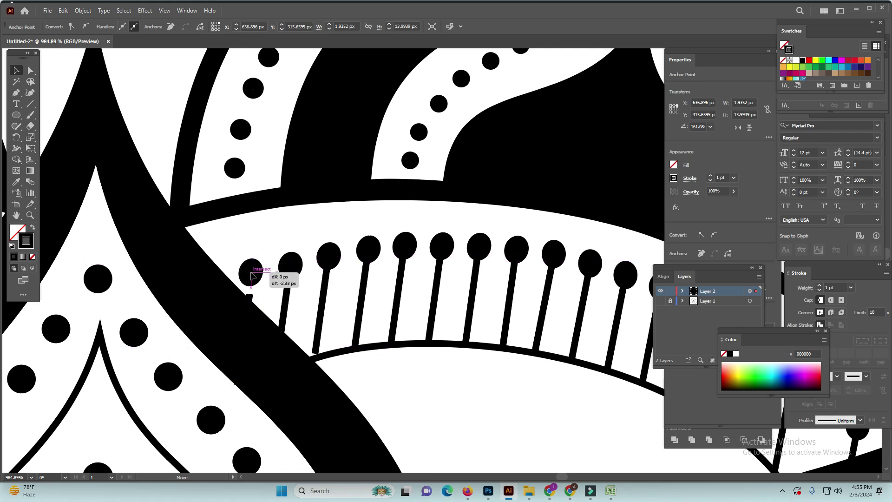
{"action": "left_click_drag", "start_coordinate": [250, 298], "coordinate": [250, 287]}
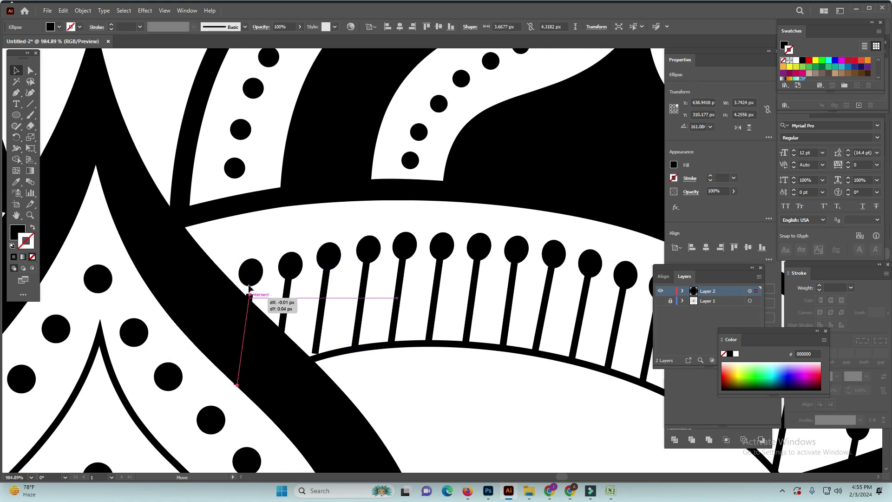
- Start a new pen arc below the stamen row
{"action": "key", "text": "p"}
{"action": "scroll", "coordinate": [250, 297], "scroll_direction": "down", "scroll_amount": 1}
{"action": "left_click", "coordinate": [207, 320]}
{"action": "left_click", "coordinate": [260, 302]}
- Bend the inner arc to follow the stamen row
{"action": "left_click_drag", "start_coordinate": [540, 378], "coordinate": [586, 461]}
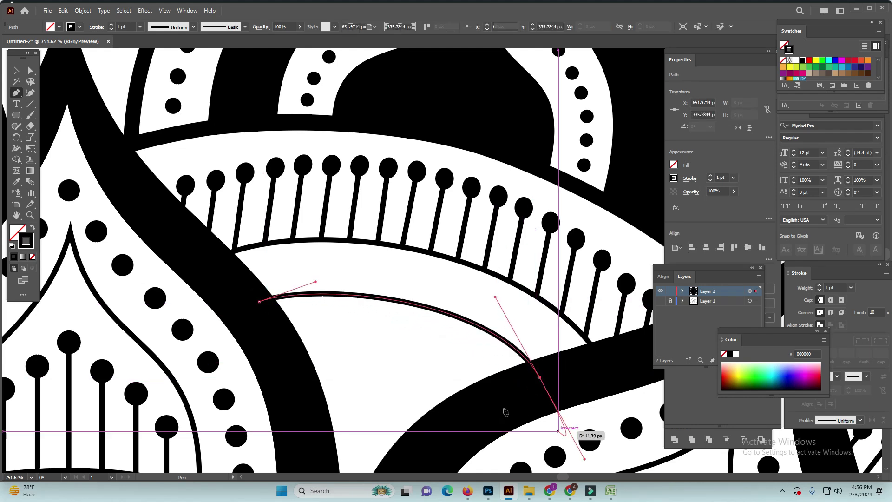
{"action": "left_click", "coordinate": [388, 285], "text": "ctrl"}
{"action": "left_click_drag", "start_coordinate": [322, 293], "coordinate": [331, 341]}
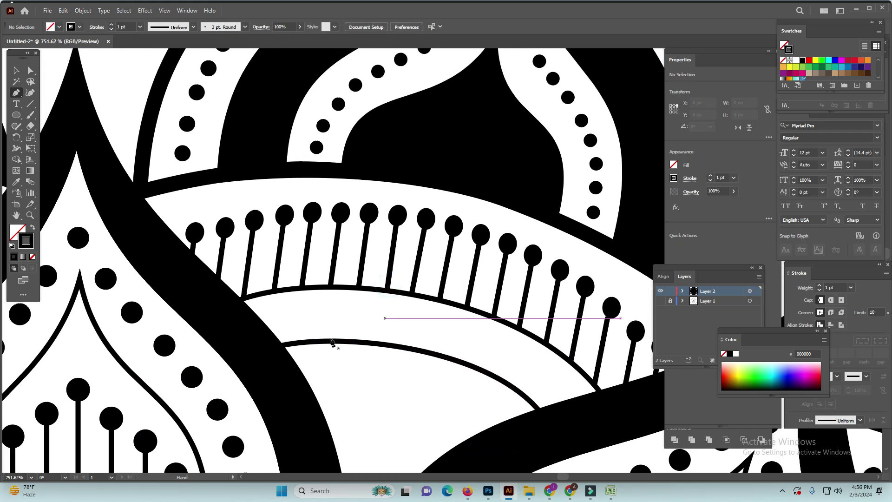
- Draw a zigzag line bouncing between the two arcs to form a triangle band
{"action": "left_click", "coordinate": [284, 345]}
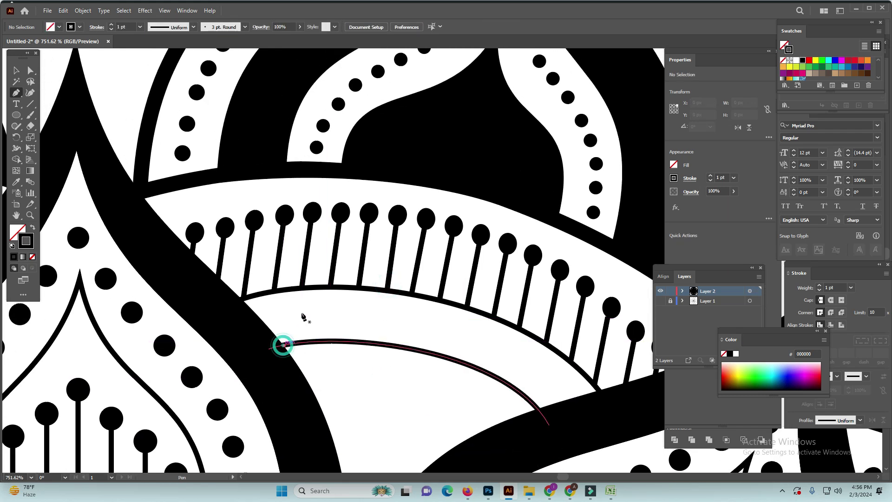
{"action": "left_click", "coordinate": [316, 289]}
{"action": "left_click", "coordinate": [359, 341]}
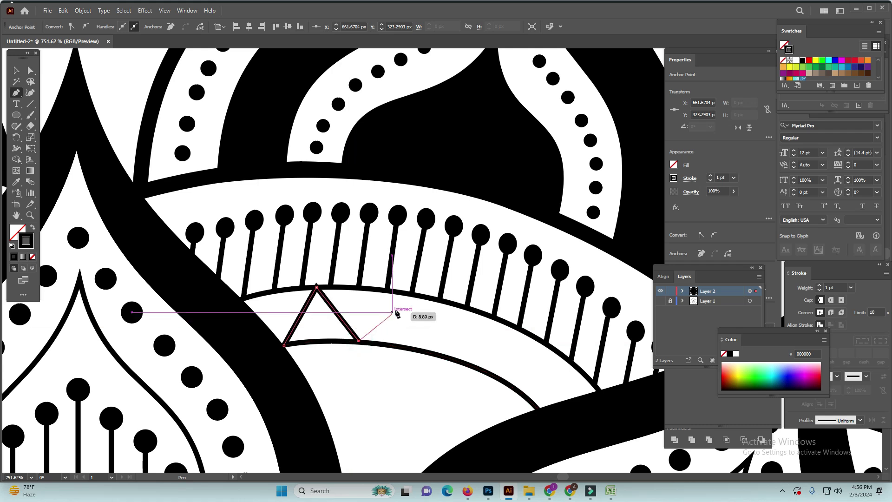
{"action": "left_click", "coordinate": [407, 291]}
{"action": "left_click", "coordinate": [435, 354]}
{"action": "left_click", "coordinate": [485, 314]}
{"action": "left_click", "coordinate": [493, 375]}
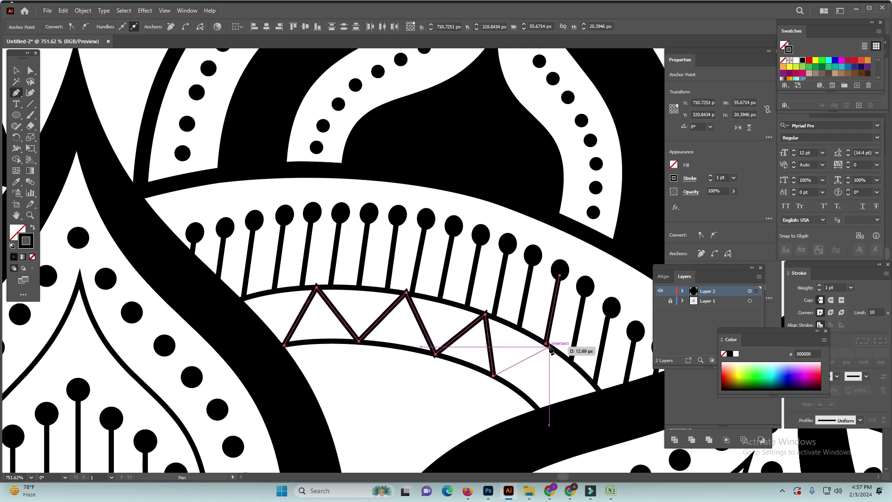
{"action": "left_click", "coordinate": [549, 347]}
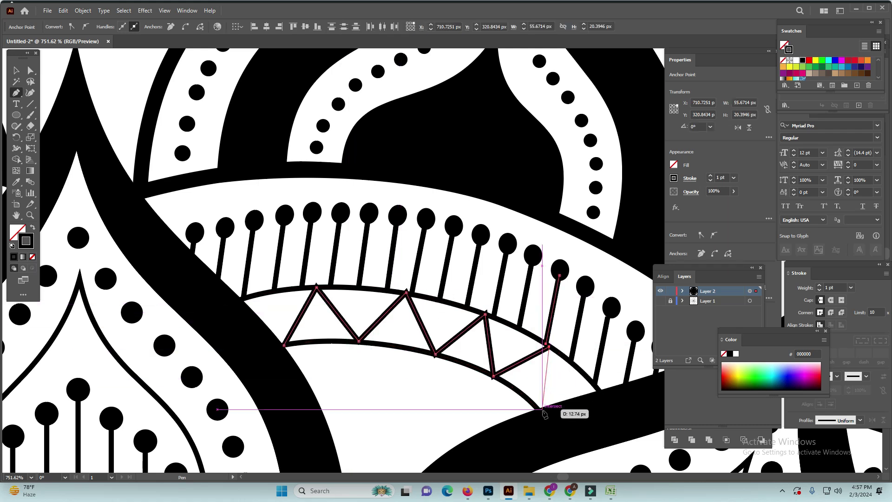
{"action": "left_click", "coordinate": [541, 410]}
{"action": "left_click", "coordinate": [453, 385], "text": "ctrl"}
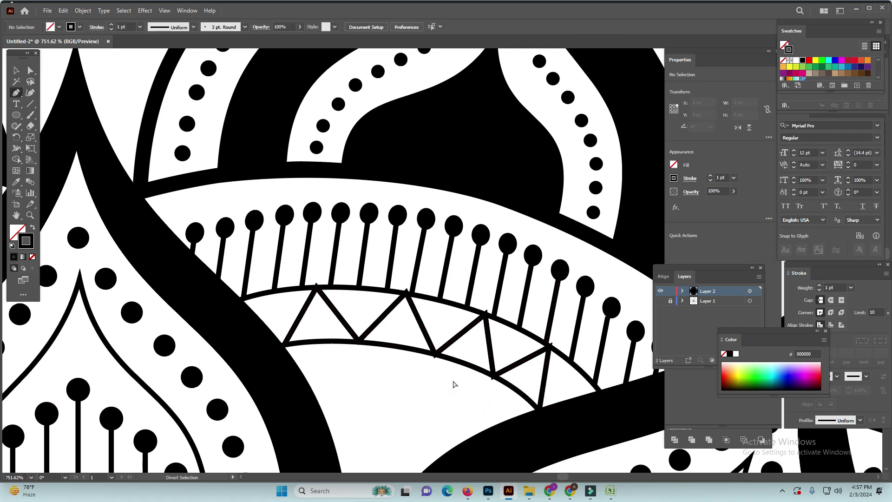
- Copy a black dot into each gap between the zigzag triangles
{"action": "left_click_drag", "start_coordinate": [213, 320], "coordinate": [273, 310]}
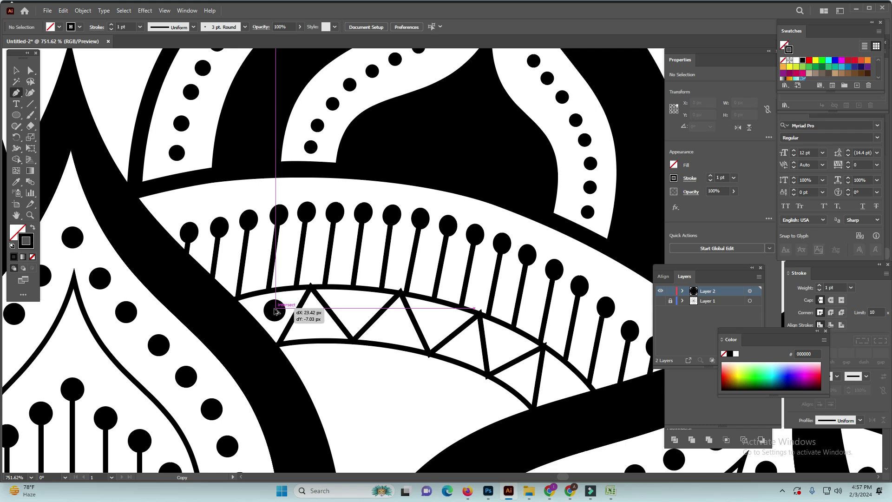
{"action": "mouse_move", "coordinate": [274, 311]}
{"action": "left_mouse_down"}
{"action": "mouse_move", "coordinate": [353, 308]}
{"action": "mouse_move", "coordinate": [437, 319]}
{"action": "left_mouse_up"}
{"action": "mouse_move", "coordinate": [437, 320]}
{"action": "left_mouse_down"}
{"action": "mouse_move", "coordinate": [502, 344]}
{"action": "mouse_move", "coordinate": [561, 387]}
{"action": "left_mouse_up"}
{"action": "left_click", "coordinate": [432, 394], "text": "ctrl"}
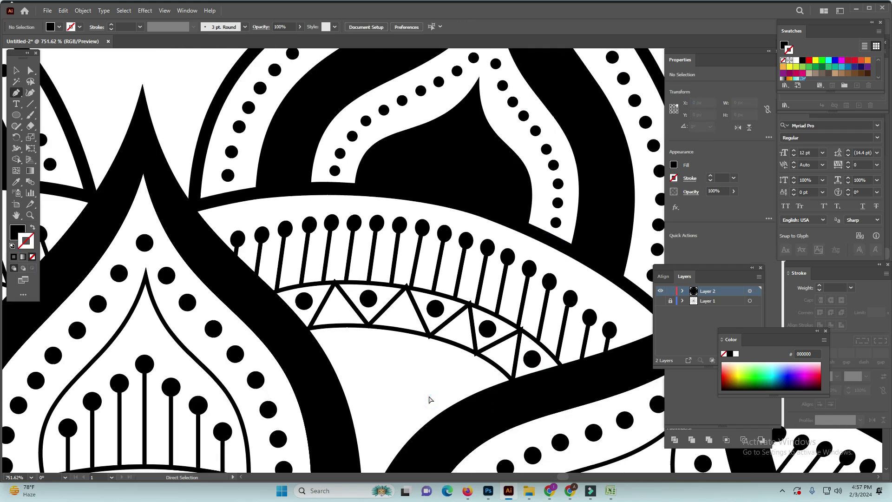
{"action": "scroll", "coordinate": [428, 398], "scroll_direction": "down", "scroll_amount": 2}
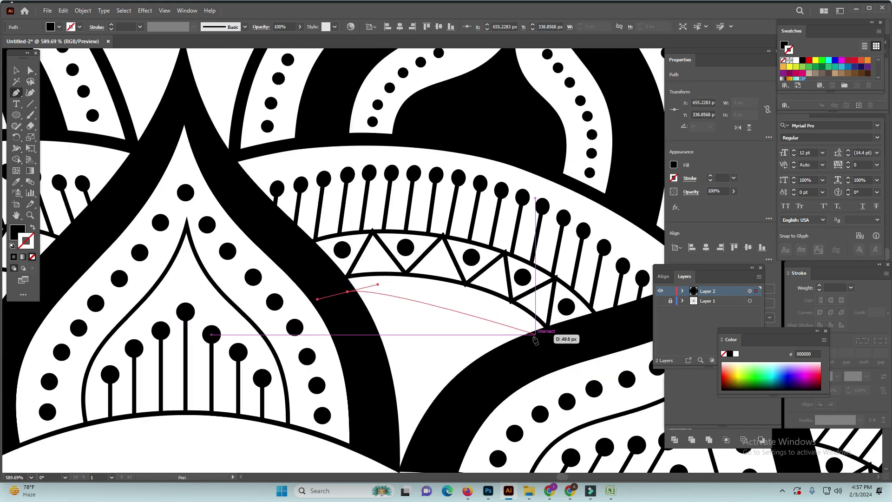
- Draw a black, unfilled 2 pt curve beneath the zigzag band
{"action": "left_click_drag", "start_coordinate": [531, 339], "coordinate": [557, 393]}
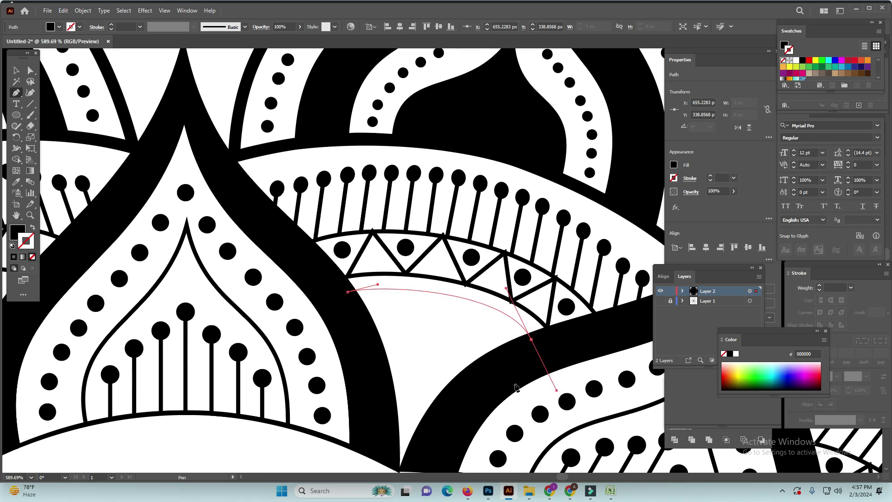
{"action": "left_click", "coordinate": [33, 227]}
{"action": "scroll", "coordinate": [409, 198], "scroll_direction": "up", "scroll_amount": 2}
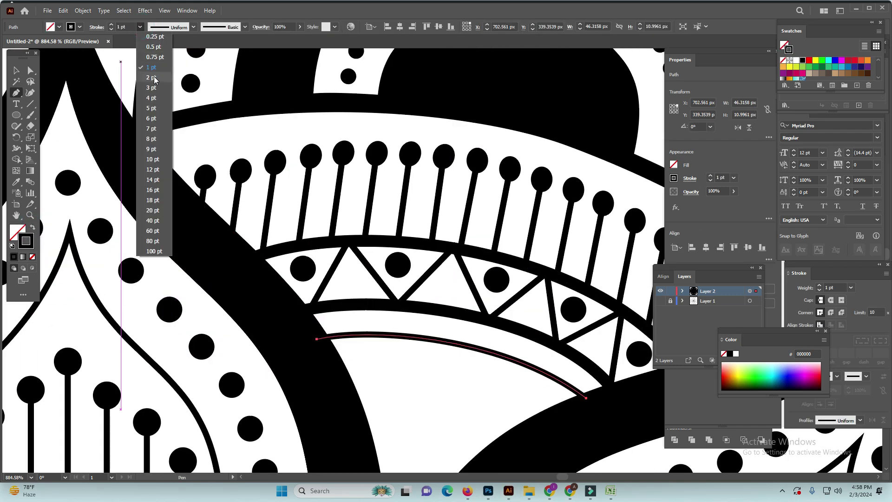
{"action": "left_click", "coordinate": [446, 392], "text": "ctrl"}
{"action": "scroll", "coordinate": [451, 388], "scroll_direction": "down", "scroll_amount": 2}
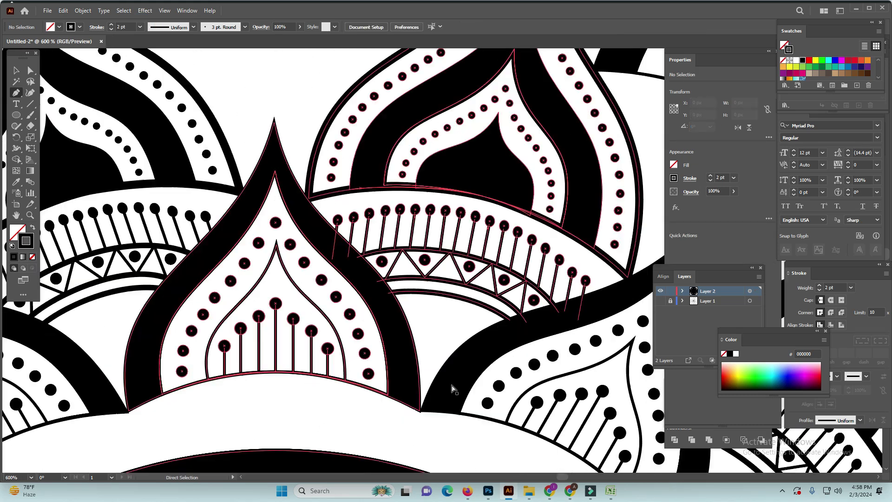
{"action": "scroll", "coordinate": [450, 388], "scroll_direction": "down", "scroll_amount": 1}
{"action": "scroll", "coordinate": [422, 293], "scroll_direction": "down", "scroll_amount": 1}
{"action": "scroll", "coordinate": [422, 293], "scroll_direction": "left", "scroll_amount": 1}
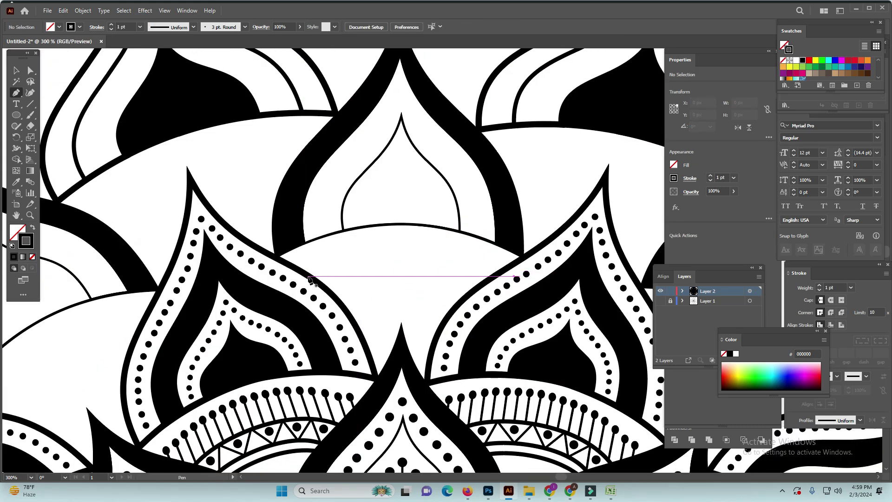
- Draw an arc across the upper petal's base with a row of scalloped loops on it
{"action": "left_click_drag", "start_coordinate": [480, 284], "coordinate": [508, 322]}
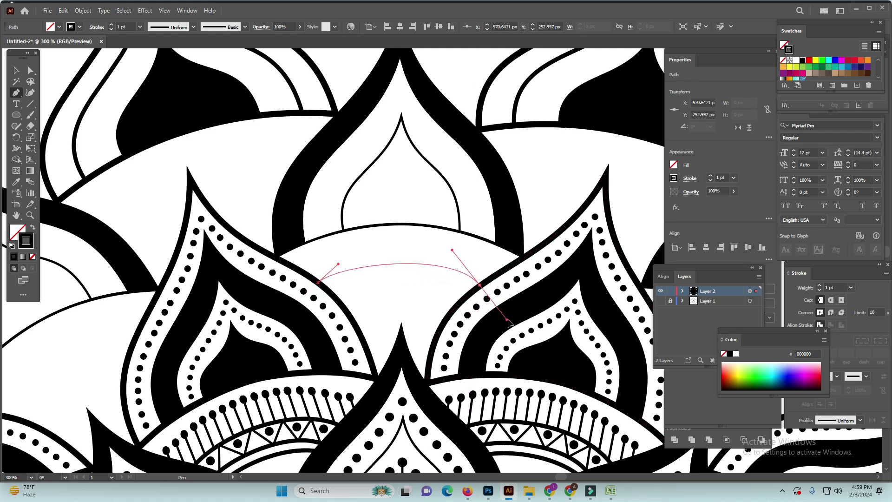
{"action": "key", "text": "Escape"}
{"action": "key", "text": "ctrl+plus"}
{"action": "key", "text": "ctrl+plus"}
{"action": "left_click_drag", "start_coordinate": [317, 349], "coordinate": [292, 316]}
{"action": "left_click_drag", "start_coordinate": [370, 325], "coordinate": [443, 399]}
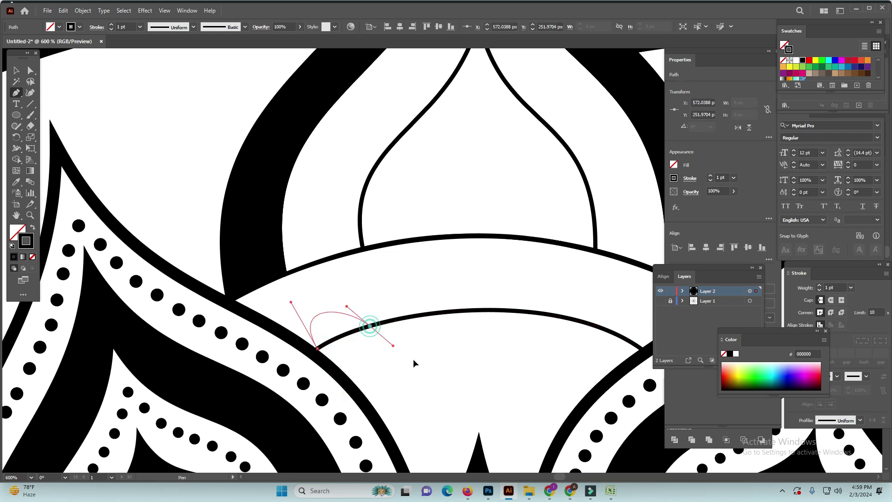
{"action": "left_click", "coordinate": [414, 348], "text": "ctrl"}
{"action": "left_click_drag", "start_coordinate": [355, 303], "coordinate": [401, 283]}
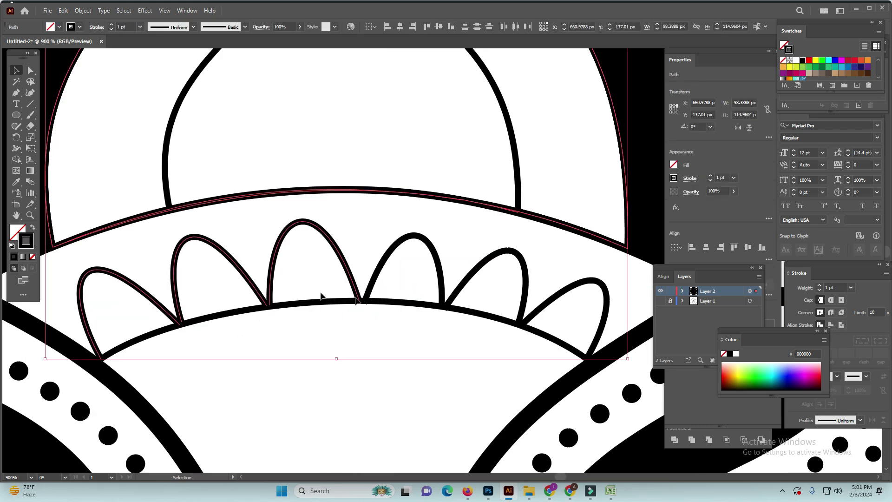
{"action": "left_click", "coordinate": [240, 233]}
{"action": "left_click", "coordinate": [124, 263]}
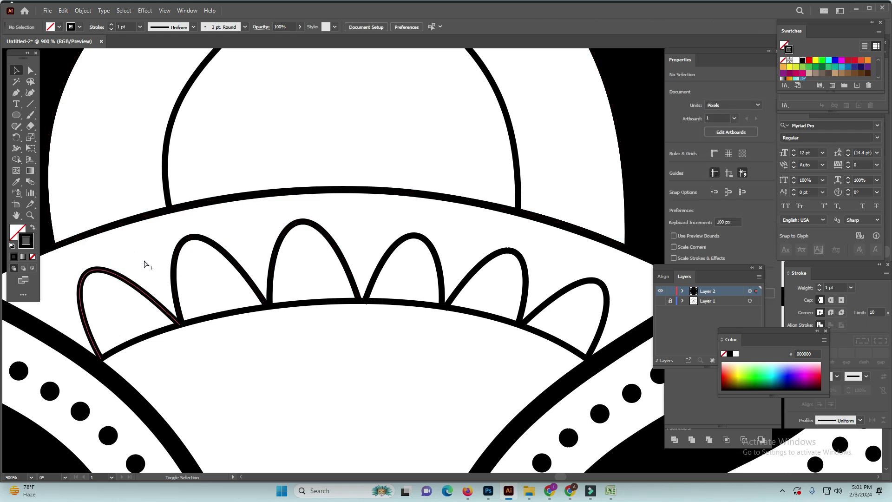
{"action": "left_click", "coordinate": [159, 243]}
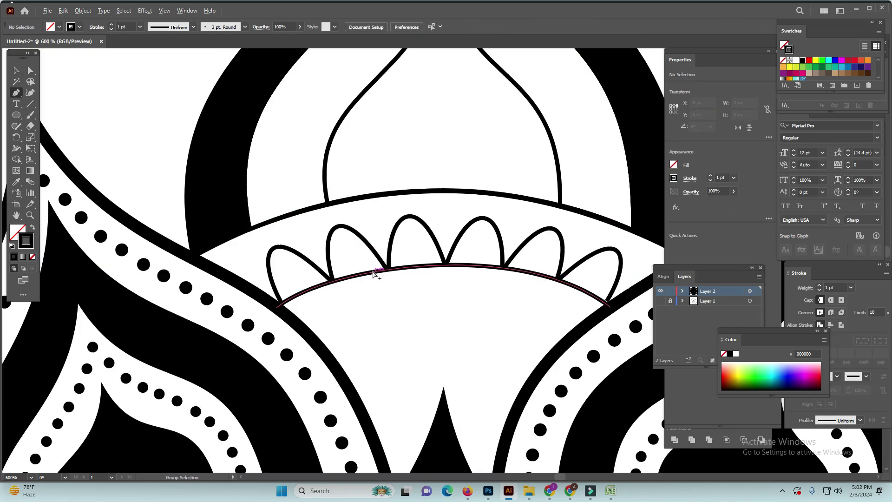
- Copy the base arc below the loops and begin placing dots between the arcs
{"action": "left_click_drag", "start_coordinate": [394, 314], "coordinate": [380, 302]}
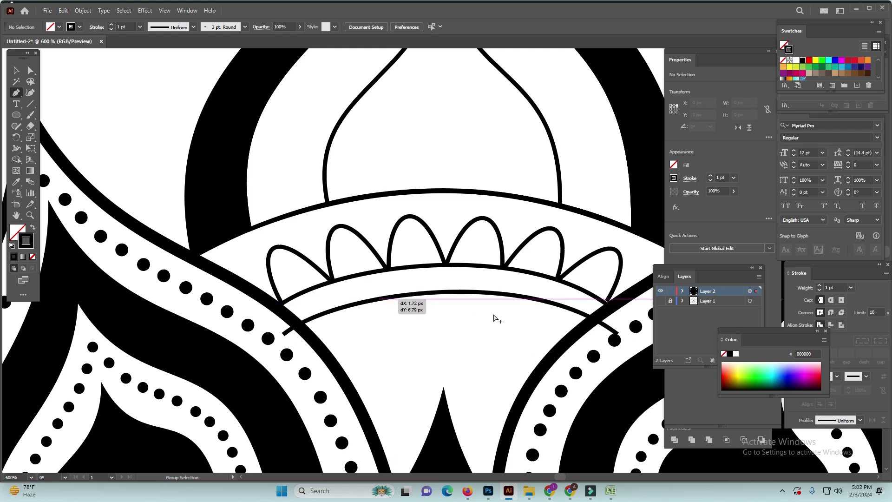
{"action": "left_click_drag", "start_coordinate": [495, 318], "coordinate": [398, 281]}
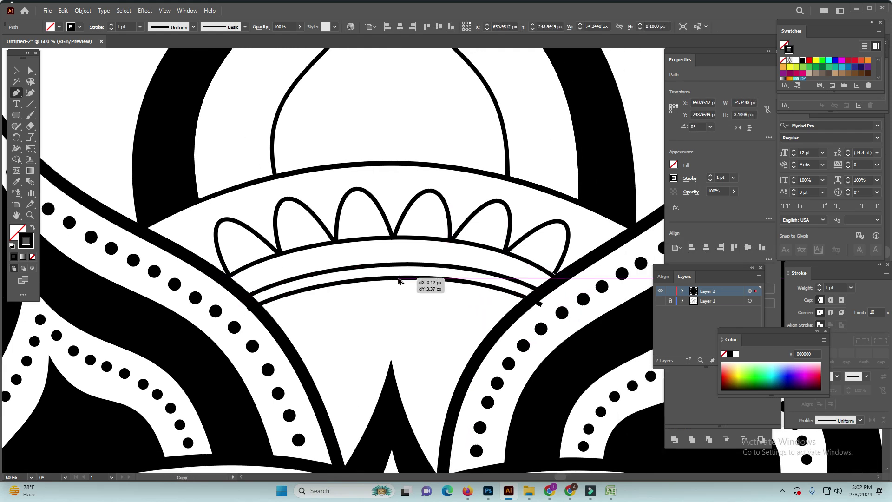
{"action": "left_click_drag", "start_coordinate": [437, 290], "coordinate": [437, 290]}
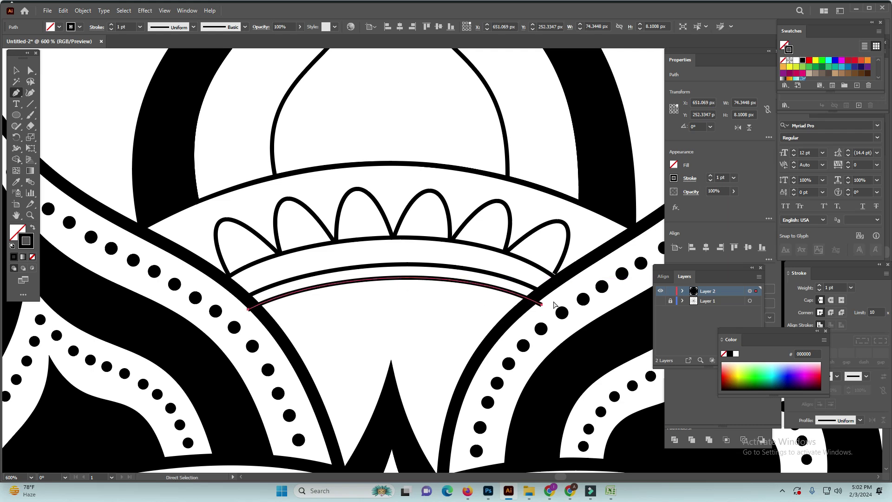
{"action": "left_click_drag", "start_coordinate": [542, 304], "coordinate": [529, 303]}
{"action": "key", "text": "ctrl+equal"}
{"action": "left_click_drag", "start_coordinate": [256, 301], "coordinate": [409, 236]}
{"action": "key", "text": "ctrl+equal"}
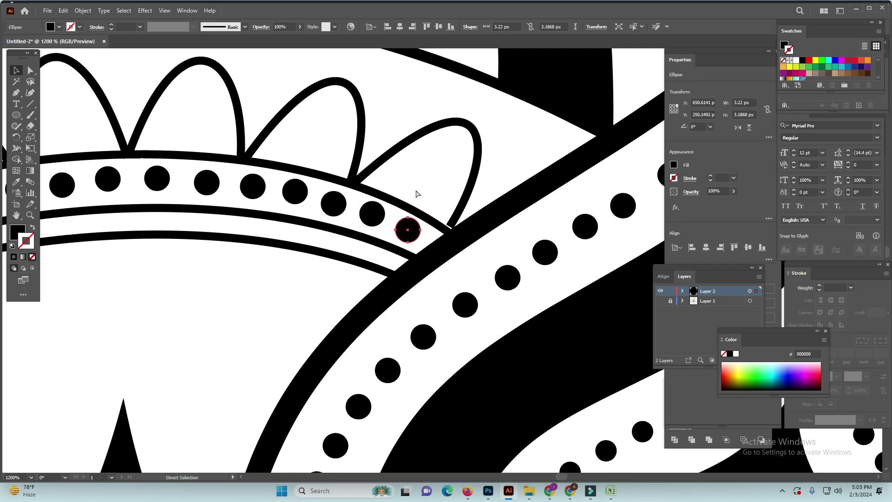
- Place black dot copies above and beside the scalloped loops
{"action": "left_click", "coordinate": [415, 191]}
{"action": "scroll", "coordinate": [302, 395], "scroll_direction": "down", "scroll_amount": 3}
{"action": "mouse_move", "coordinate": [302, 393]}
{"action": "left_mouse_down"}
{"action": "mouse_move", "coordinate": [236, 344]}
{"action": "mouse_move", "coordinate": [303, 315]}
{"action": "left_mouse_up"}
{"action": "scroll", "coordinate": [279, 279], "scroll_direction": "right", "scroll_amount": 5}
{"action": "scroll", "coordinate": [279, 279], "scroll_direction": "down", "scroll_amount": 2}
{"action": "left_click_drag", "start_coordinate": [251, 233], "coordinate": [315, 257]}
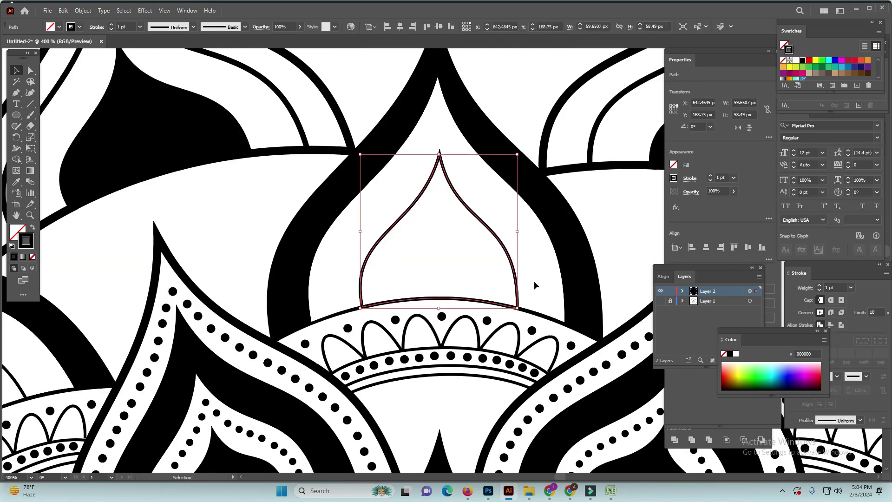
- Add a smaller scaled copy of the pointed inner petal shape inside it
{"action": "mouse_move", "coordinate": [510, 301]}
{"action": "left_mouse_down"}
{"action": "mouse_move", "coordinate": [470, 274]}
{"action": "mouse_move", "coordinate": [470, 301]}
{"action": "left_mouse_up"}
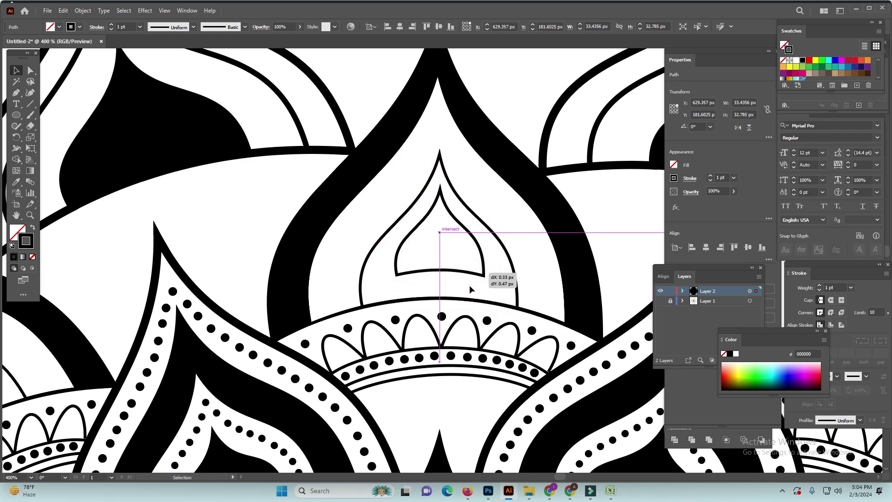
{"action": "key", "text": "ctrl+shift+a"}
{"action": "key", "text": "p"}
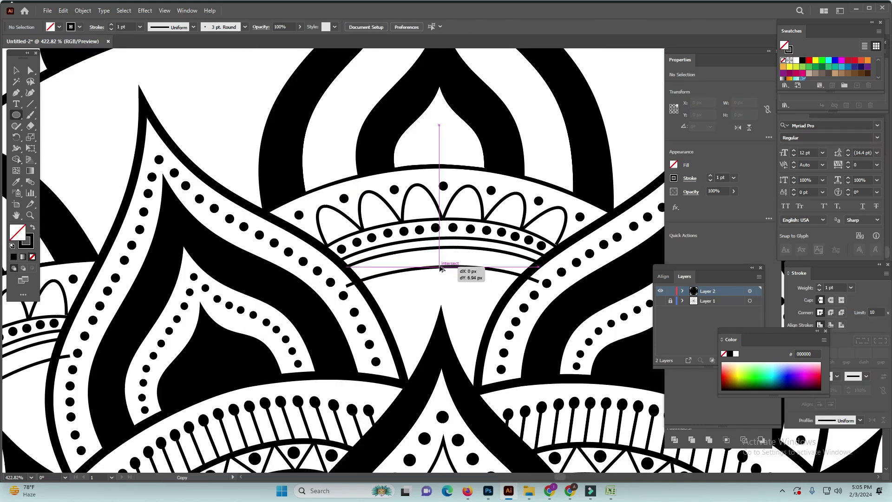
- Nudge the copied arc into its final position below the dotted band
{"action": "left_click_drag", "start_coordinate": [440, 269], "coordinate": [441, 272]}
{"action": "scroll", "coordinate": [503, 203], "scroll_direction": "up", "scroll_amount": 3}
{"action": "key", "text": "p"}
{"action": "left_click", "coordinate": [217, 366], "text": "ctrl"}
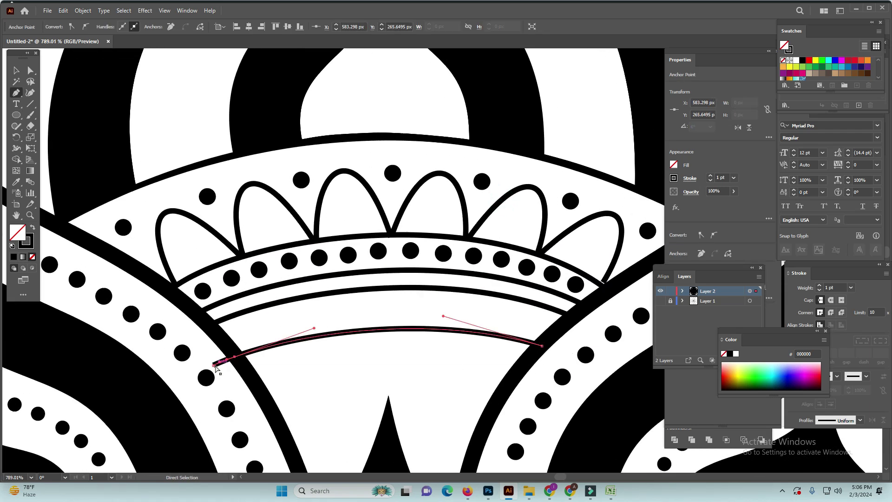
{"action": "left_click", "coordinate": [293, 361], "text": "ctrl"}
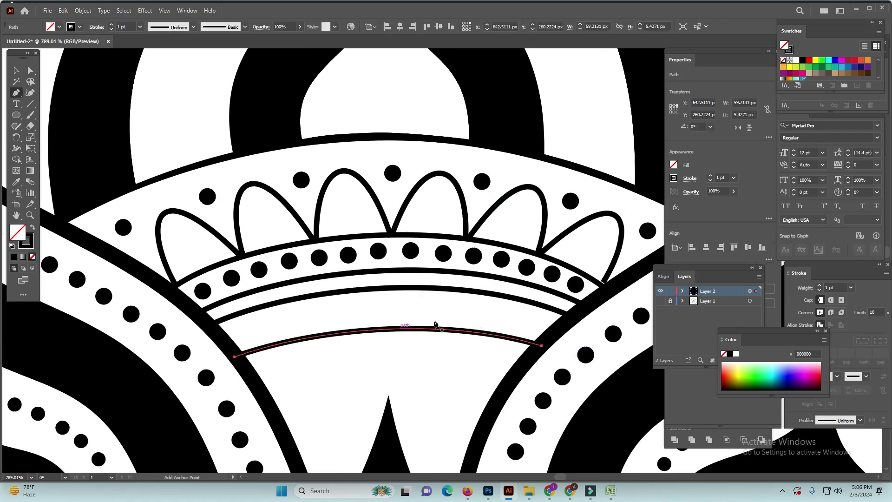
{"action": "scroll", "coordinate": [438, 308], "scroll_direction": "left", "scroll_amount": 2}
- Reshape a copied black dot into a teardrop and repeat it along the empty band
{"action": "left_click_drag", "start_coordinate": [378, 253], "coordinate": [371, 320]}
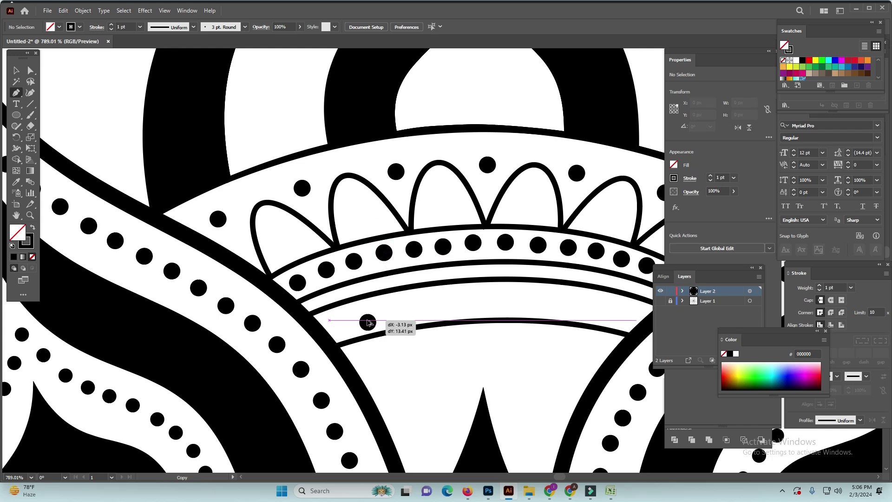
{"action": "scroll", "coordinate": [408, 334], "scroll_direction": "up", "scroll_amount": 2}
{"action": "scroll", "coordinate": [362, 342], "scroll_direction": "up", "scroll_amount": 2, "text": "alt"}
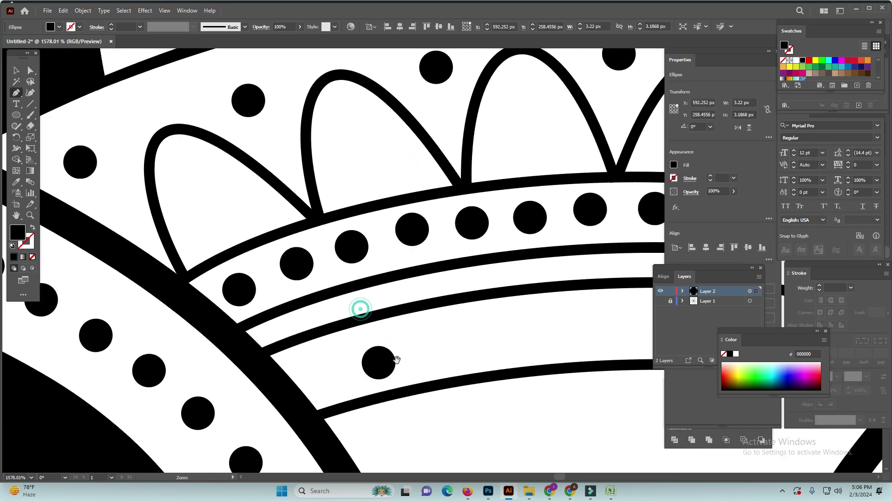
{"action": "left_click_drag", "start_coordinate": [379, 346], "coordinate": [379, 331]}
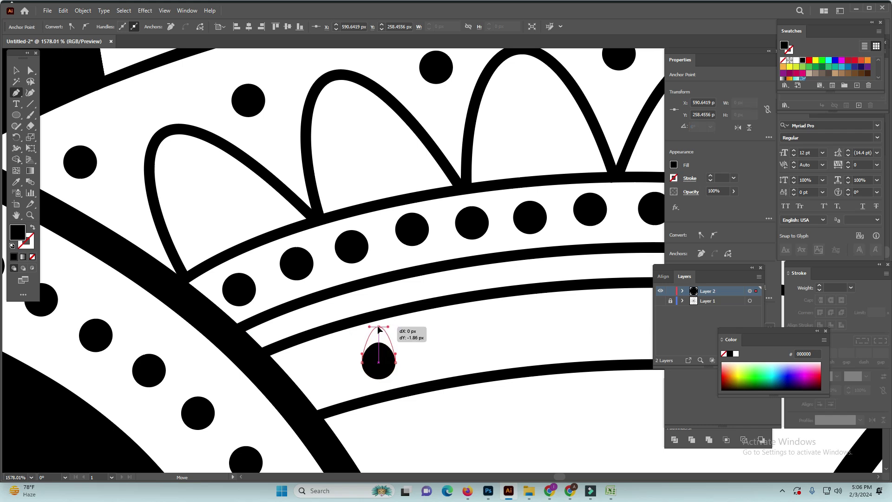
{"action": "key", "text": "v"}
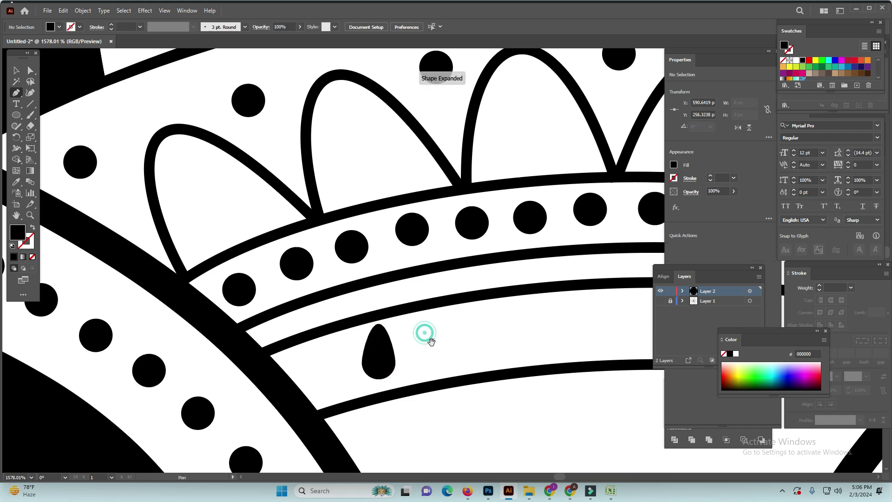
{"action": "scroll", "coordinate": [250, 361], "scroll_direction": "right", "scroll_amount": 4}
{"action": "left_click_drag", "start_coordinate": [203, 362], "coordinate": [450, 354]}
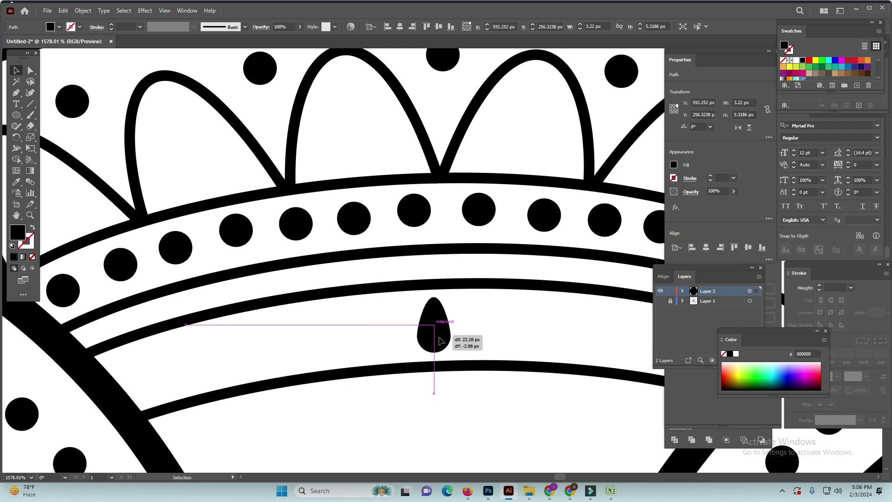
{"action": "scroll", "coordinate": [450, 354], "scroll_direction": "down", "scroll_amount": 1}
{"action": "left_click_drag", "start_coordinate": [349, 333], "coordinate": [436, 338]}
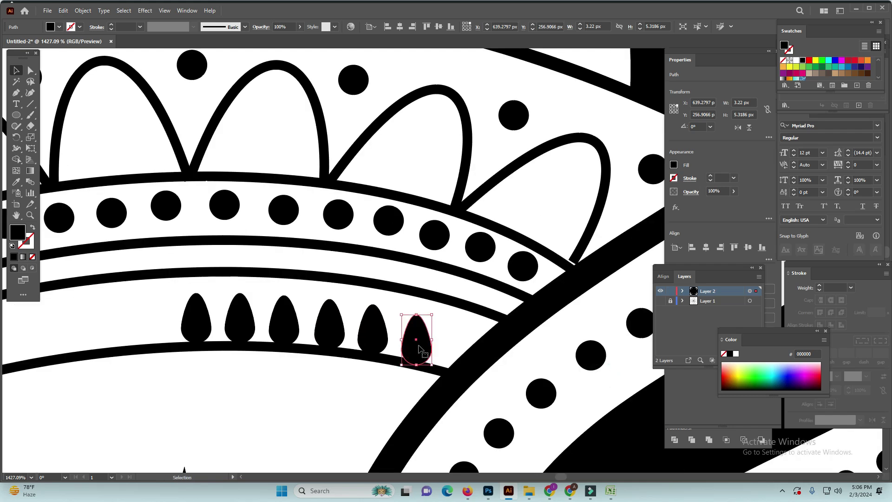
{"action": "left_click_drag", "start_coordinate": [418, 346], "coordinate": [534, 367]}
{"action": "left_click", "coordinate": [253, 398]}
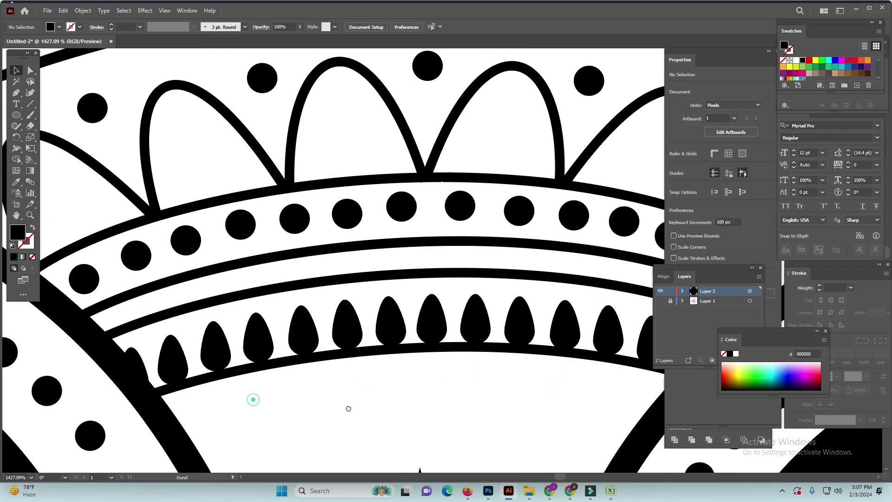
- Extend the petal outline path with a curved segment toward the next petal
{"action": "left_click", "coordinate": [243, 382]}
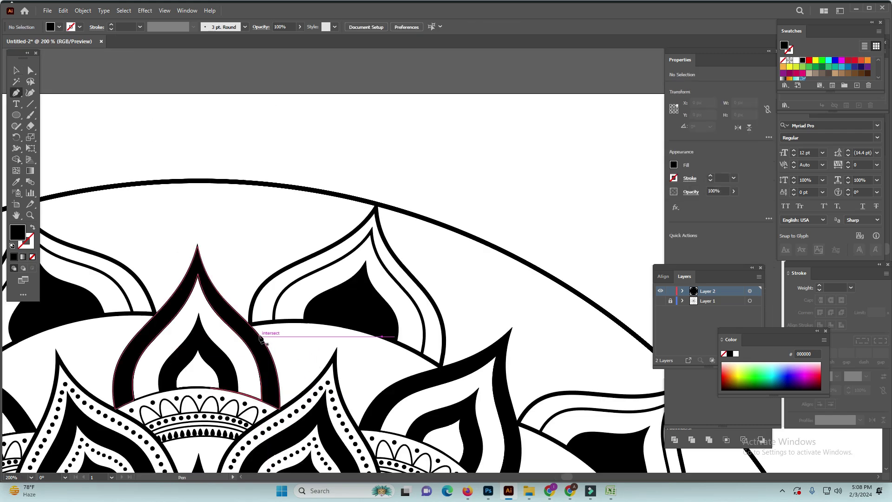
{"action": "left_click", "coordinate": [262, 336]}
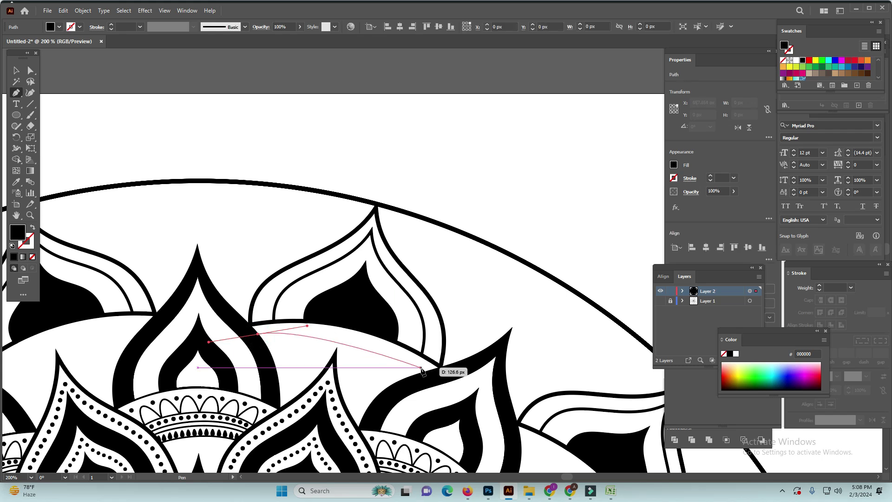
{"action": "mouse_move", "coordinate": [433, 357]}
{"action": "left_mouse_down"}
{"action": "mouse_move", "coordinate": [476, 313]}
{"action": "mouse_move", "coordinate": [434, 322]}
{"action": "mouse_move", "coordinate": [488, 285]}
{"action": "mouse_move", "coordinate": [510, 304]}
{"action": "left_mouse_up"}
{"action": "key", "text": "ctrl"}
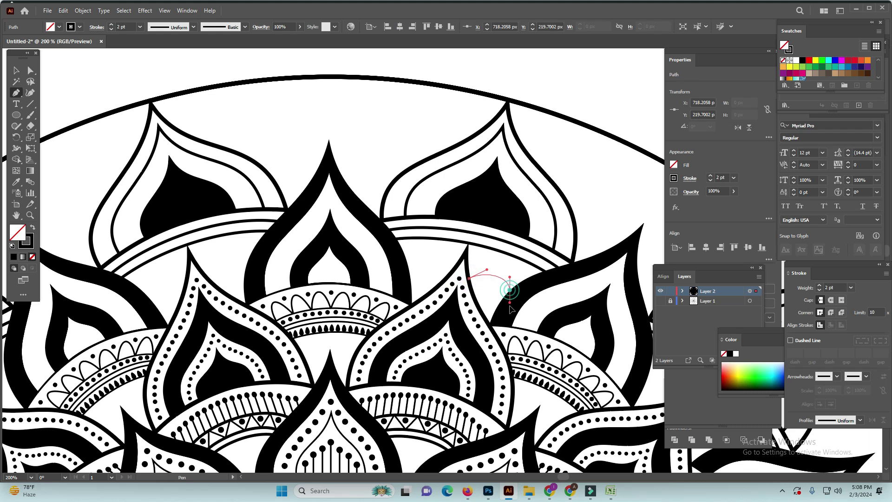
- Copy the small arch stroke into the neighbouring gap between petals
{"action": "scroll", "coordinate": [434, 213], "scroll_direction": "up", "scroll_amount": 3}
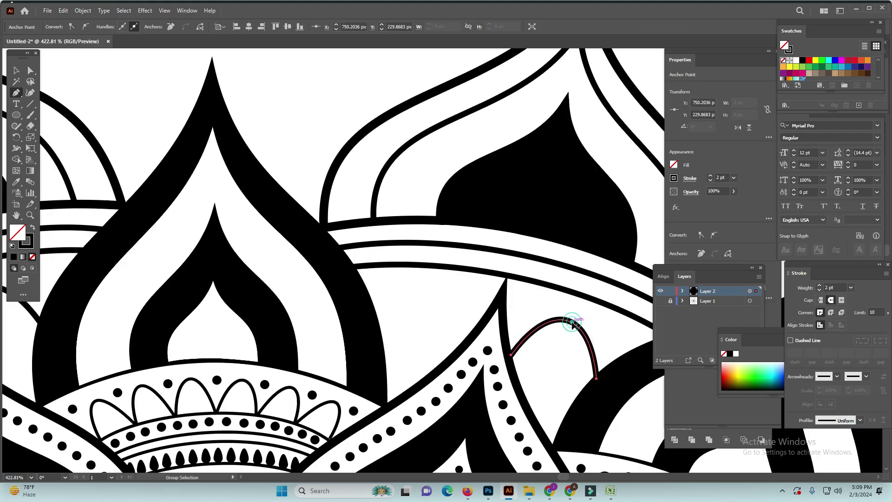
{"action": "left_click_drag", "start_coordinate": [510, 319], "coordinate": [427, 303]}
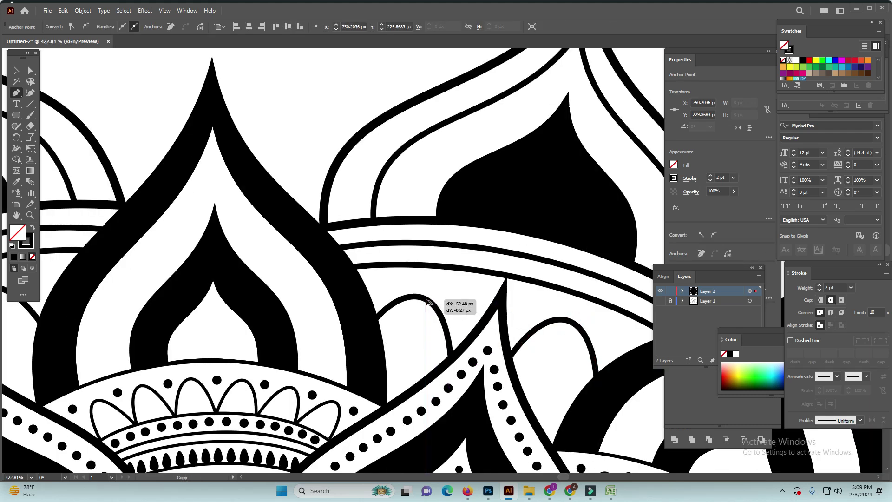
{"action": "mouse_move", "coordinate": [426, 302]}
{"action": "left_mouse_down"}
{"action": "mouse_move", "coordinate": [424, 324]}
{"action": "mouse_move", "coordinate": [444, 342]}
{"action": "mouse_move", "coordinate": [435, 338]}
{"action": "mouse_move", "coordinate": [445, 365]}
{"action": "mouse_move", "coordinate": [448, 353]}
{"action": "mouse_move", "coordinate": [580, 371]}
{"action": "left_mouse_up"}
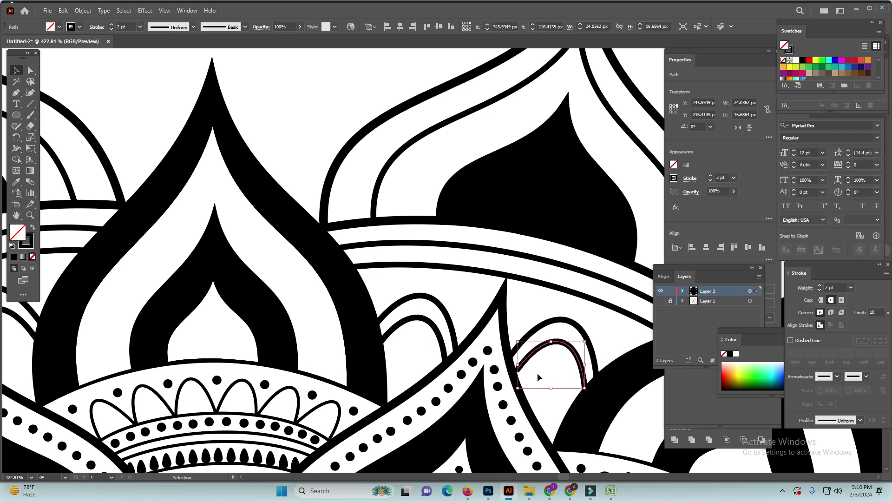
- Draw a tiny 5.28 px circle to use as a dot
{"action": "key", "text": "ctrl+minus"}
{"action": "key", "text": "ctrl+minus"}
{"action": "key", "text": "ctrl+minus"}
{"action": "key", "text": "l"}
{"action": "left_click_drag", "start_coordinate": [440, 290], "coordinate": [441, 292]}
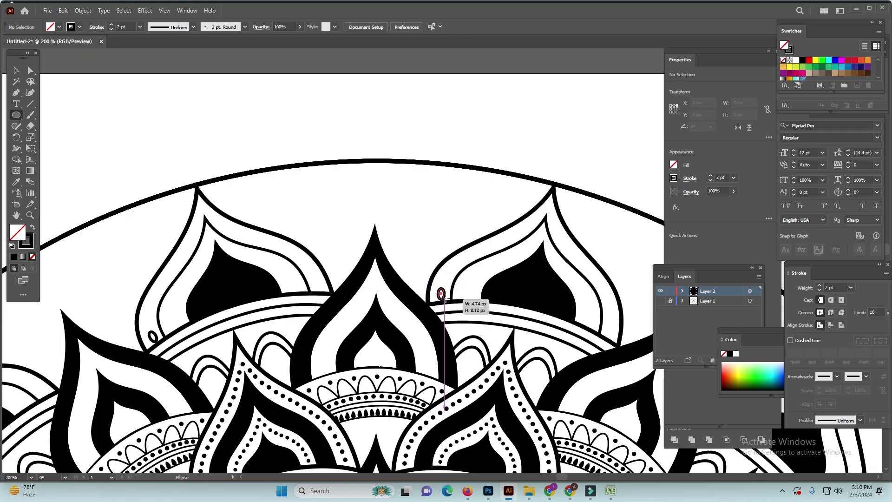
- Make the 5.28 px dot black without stroke and copy it along the outer petal's inner edge
{"action": "left_click", "coordinate": [33, 227]}
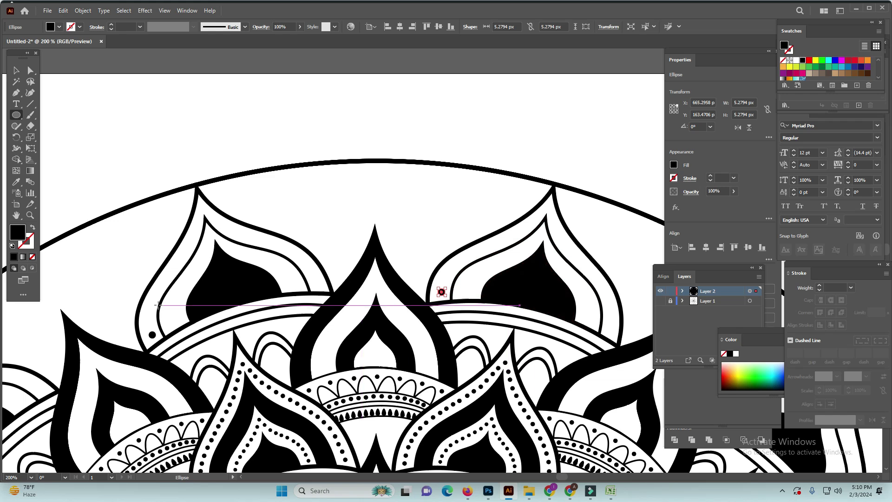
{"action": "left_click", "coordinate": [432, 284], "text": "ctrl"}
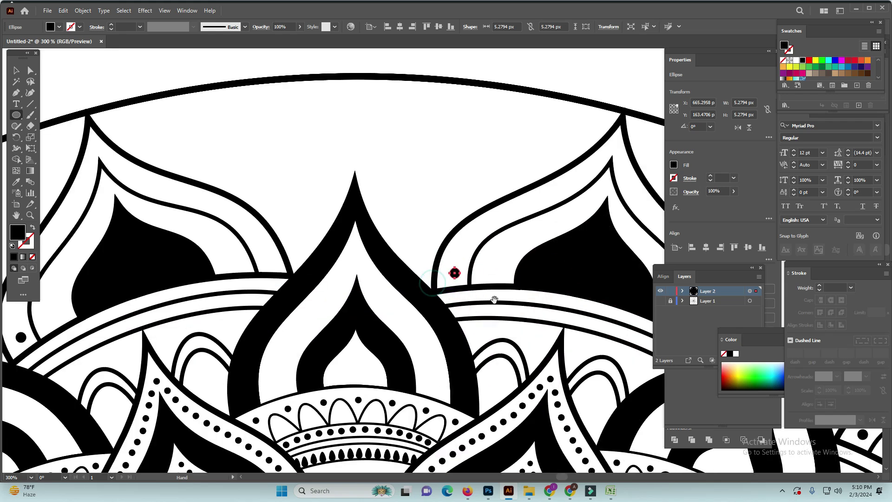
{"action": "left_click_drag", "start_coordinate": [469, 309], "coordinate": [541, 277]}
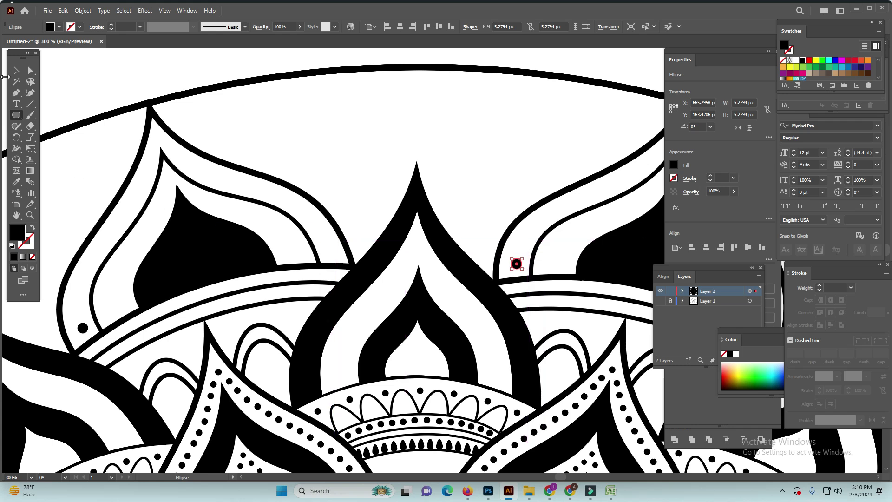
{"action": "left_click", "coordinate": [15, 72]}
{"action": "left_click_drag", "start_coordinate": [511, 269], "coordinate": [521, 244]}
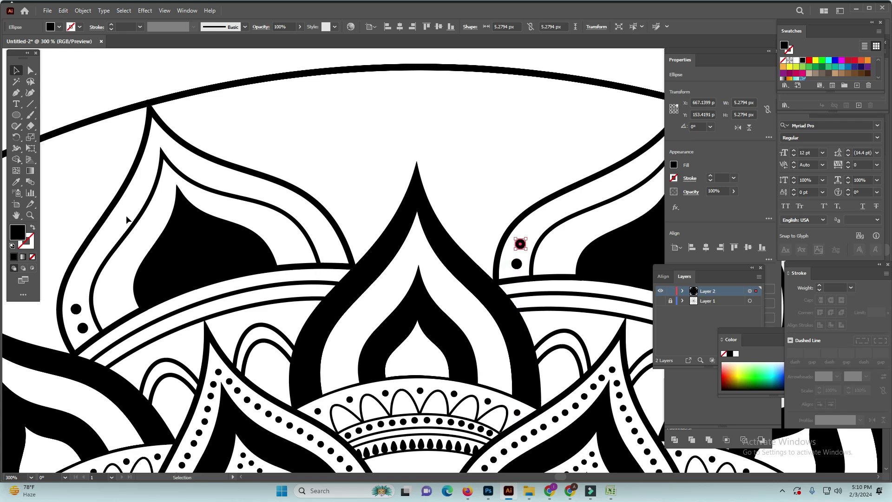
{"action": "left_click_drag", "start_coordinate": [546, 243], "coordinate": [428, 359]}
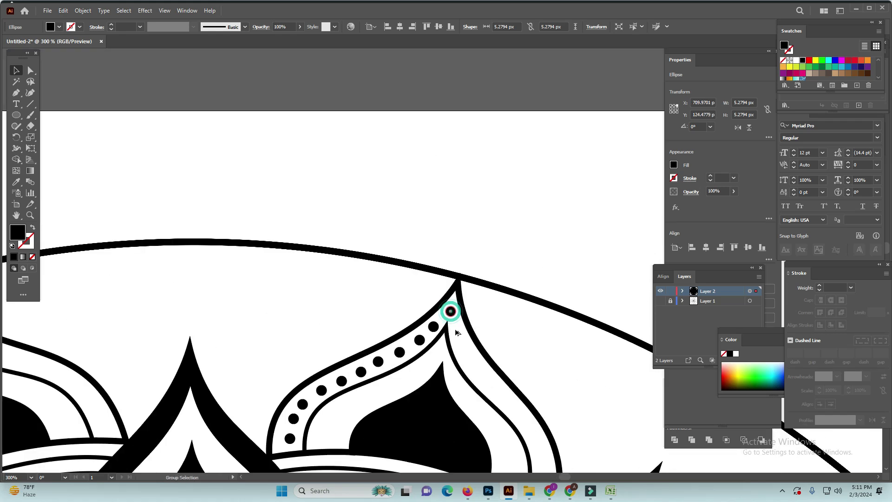
{"action": "left_click_drag", "start_coordinate": [450, 312], "coordinate": [459, 335]}
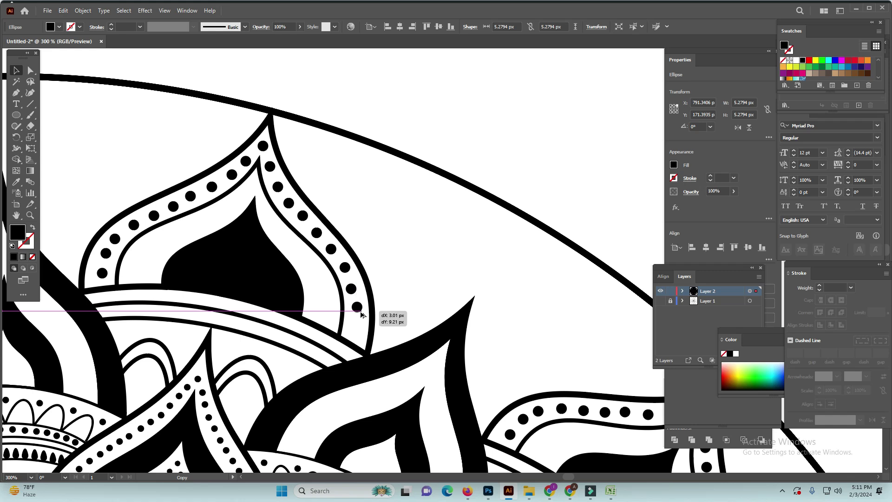
{"action": "left_click_drag", "start_coordinate": [361, 315], "coordinate": [358, 330]}
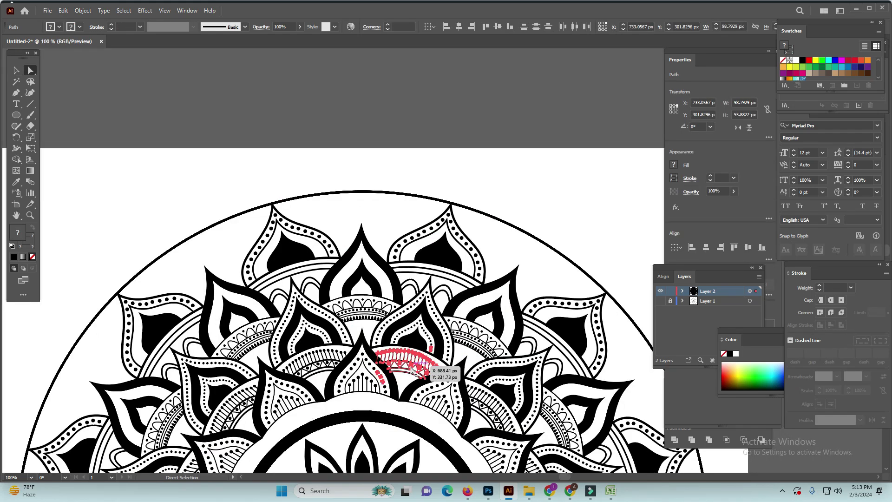
- Alt-drag a copy of the stamen-and-zigzag ornament into the top gap and delete its stray dots
{"action": "mouse_move", "coordinate": [412, 370]}
{"action": "left_mouse_down"}
{"action": "mouse_move", "coordinate": [370, 217]}
{"action": "mouse_move", "coordinate": [391, 214]}
{"action": "left_mouse_up"}
{"action": "left_click", "coordinate": [335, 171]}
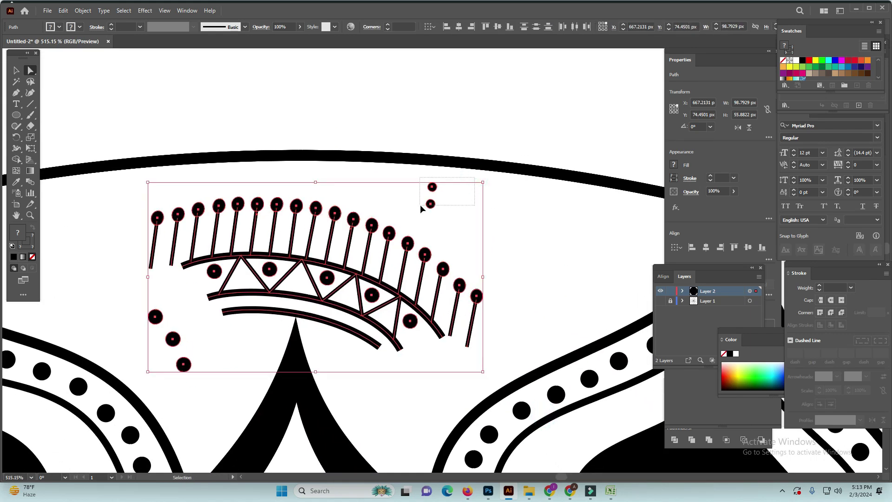
{"action": "left_click_drag", "start_coordinate": [474, 177], "coordinate": [420, 208]}
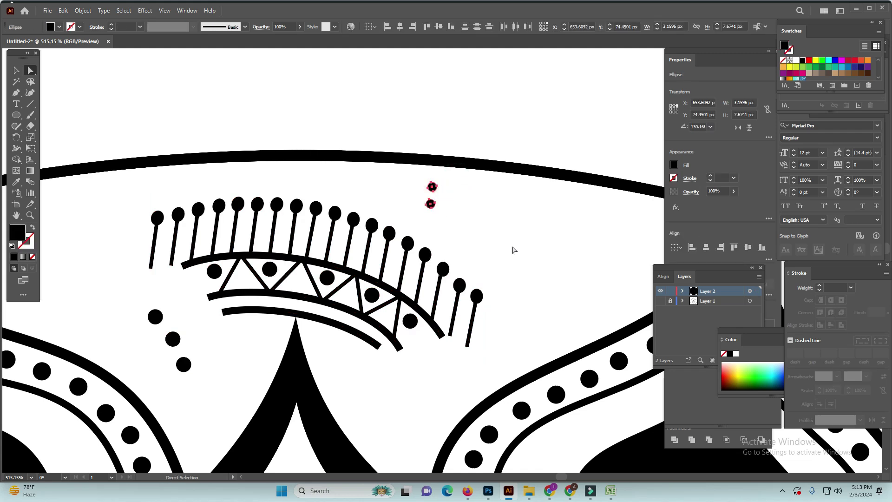
{"action": "key", "text": "Delete"}
{"action": "left_click_drag", "start_coordinate": [186, 380], "coordinate": [195, 376]}
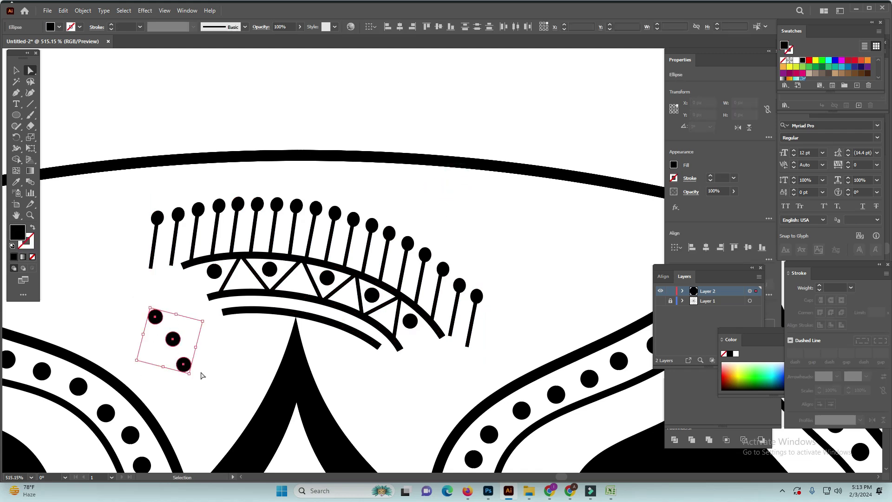
{"action": "key", "text": "Delete"}
- Rotate the copied ornament level and scale it proportionally to about 224 × 74 px
{"action": "scroll", "coordinate": [470, 332], "scroll_direction": "down", "scroll_amount": 5}
{"action": "mouse_move", "coordinate": [471, 332]}
{"action": "left_mouse_down"}
{"action": "mouse_move", "coordinate": [479, 321]}
{"action": "mouse_move", "coordinate": [475, 333]}
{"action": "mouse_move", "coordinate": [416, 318]}
{"action": "mouse_move", "coordinate": [440, 334]}
{"action": "mouse_move", "coordinate": [447, 326]}
{"action": "left_mouse_up"}
{"action": "key", "text": "ctrl+plus"}
{"action": "left_click_drag", "start_coordinate": [449, 326], "coordinate": [474, 359]}
{"action": "key", "text": "ctrl+plus"}
{"action": "key", "text": "ctrl+plus"}
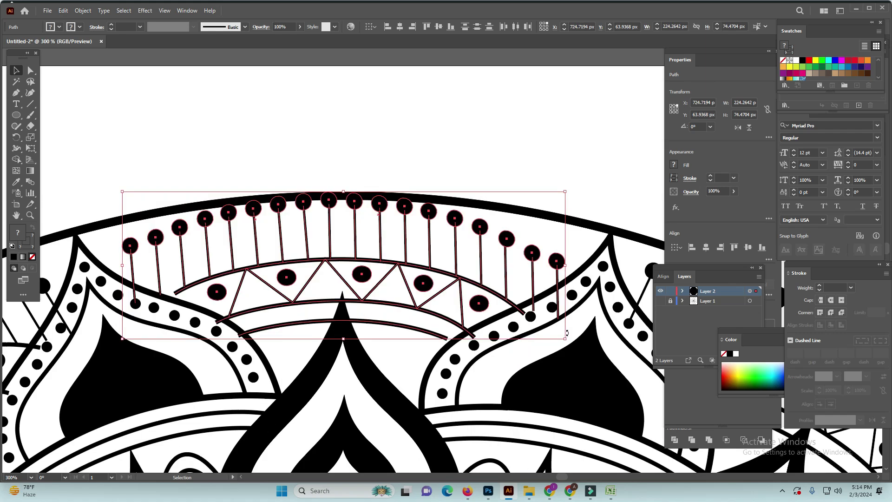
{"action": "left_click", "coordinate": [570, 188]}
- Swap the arc beneath the ornament to a black stroke instead of a fill
{"action": "left_click", "coordinate": [415, 312]}
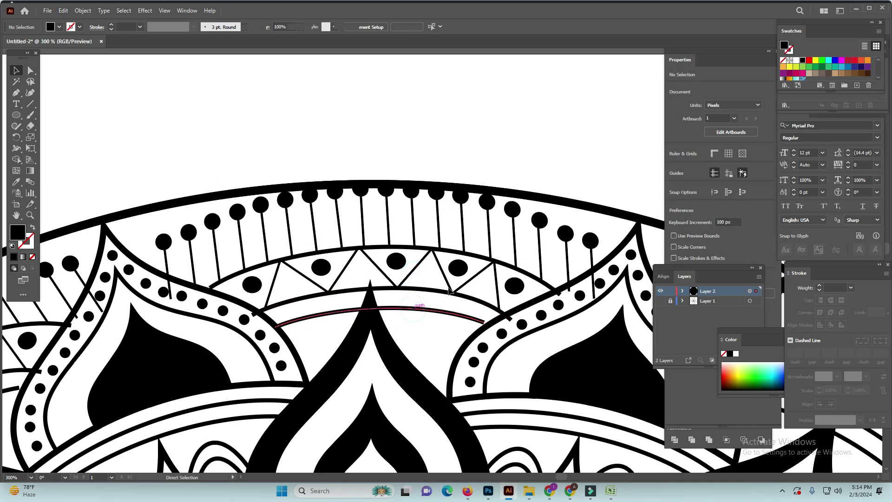
{"action": "key", "text": "shift+x"}
{"action": "left_click", "coordinate": [422, 295]}
- Nudge a zigzag anchor so it sits snugly against the curved band
{"action": "scroll", "coordinate": [422, 295], "scroll_direction": "up", "scroll_amount": 3}
{"action": "key", "text": "p"}
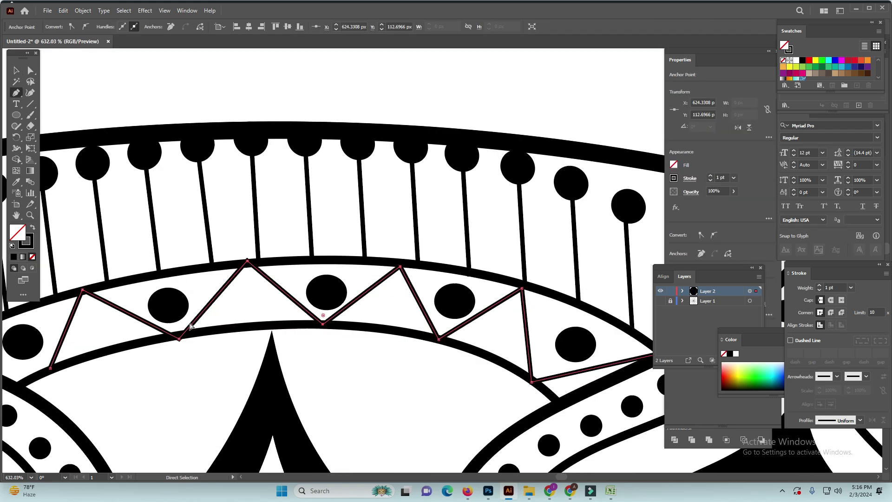
{"action": "left_click", "coordinate": [181, 341], "text": "ctrl"}
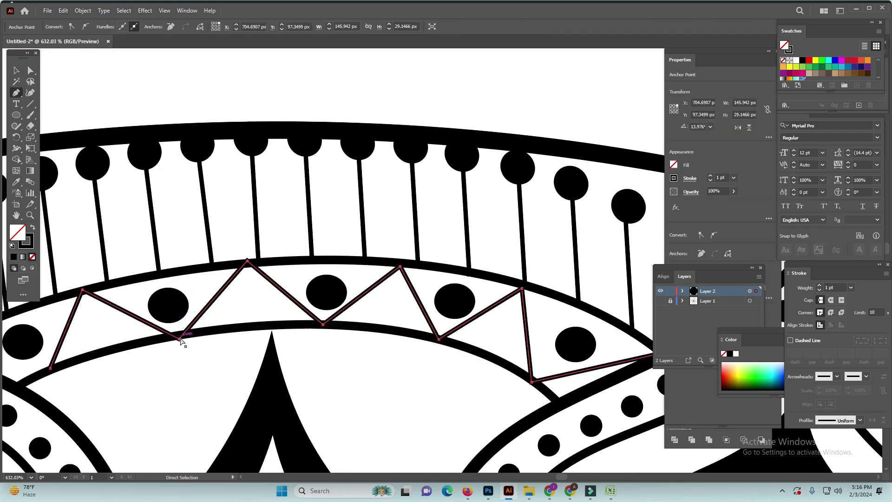
{"action": "left_click_drag", "start_coordinate": [178, 340], "coordinate": [178, 338]}
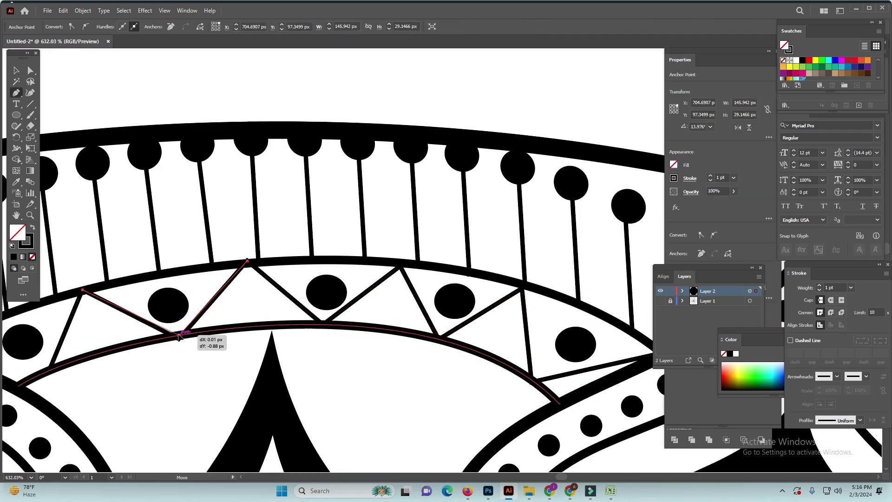
{"action": "left_click", "coordinate": [425, 365], "text": "ctrl"}
- Zoom out and pan to review the whole mandala
{"action": "scroll", "coordinate": [413, 366], "scroll_direction": "down", "scroll_amount": 2}
{"action": "scroll", "coordinate": [465, 365], "scroll_direction": "down", "scroll_amount": 2}
{"action": "scroll", "coordinate": [468, 363], "scroll_direction": "down", "scroll_amount": 1}
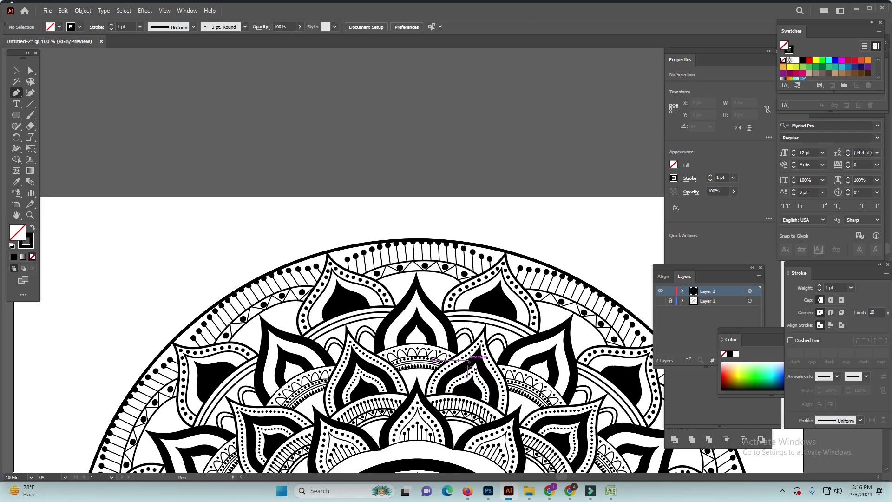
{"action": "left_click_drag", "start_coordinate": [483, 335], "coordinate": [402, 210]}
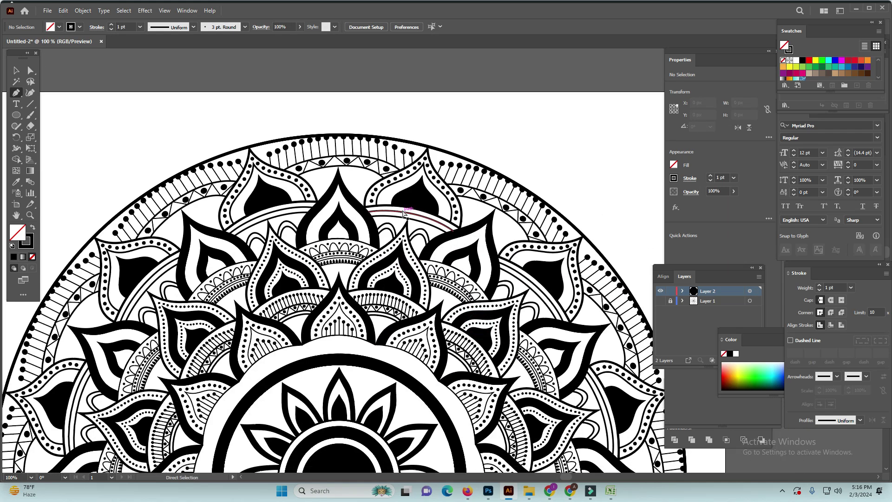
{"action": "scroll", "coordinate": [403, 213], "scroll_direction": "down", "scroll_amount": 1}
{"action": "left_click_drag", "start_coordinate": [448, 328], "coordinate": [417, 206]}
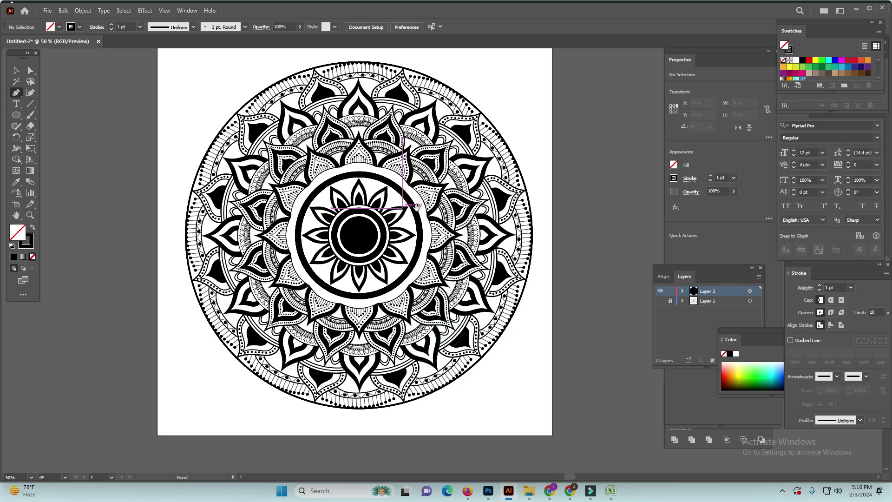
- Pen-draw a curved line from the arc's apex down beside the central petal tip
{"action": "scroll", "coordinate": [438, 227], "scroll_direction": "up", "scroll_amount": 5}
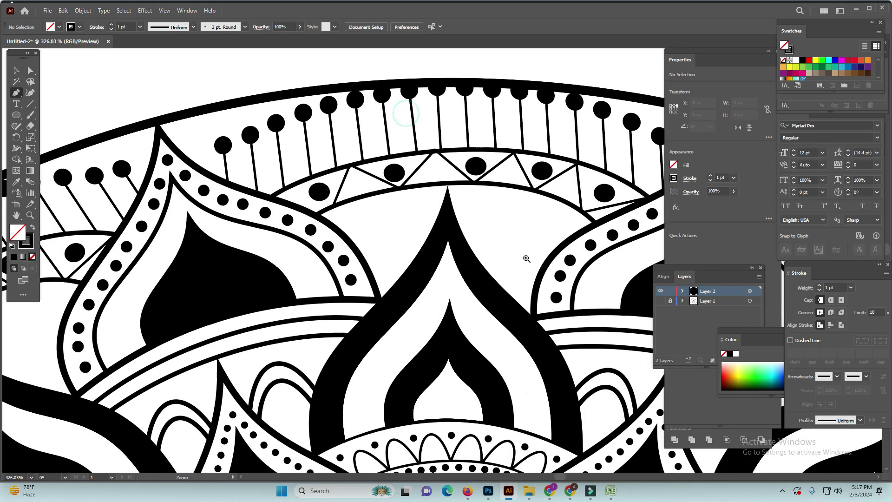
{"action": "left_click_drag", "start_coordinate": [528, 255], "coordinate": [385, 265]}
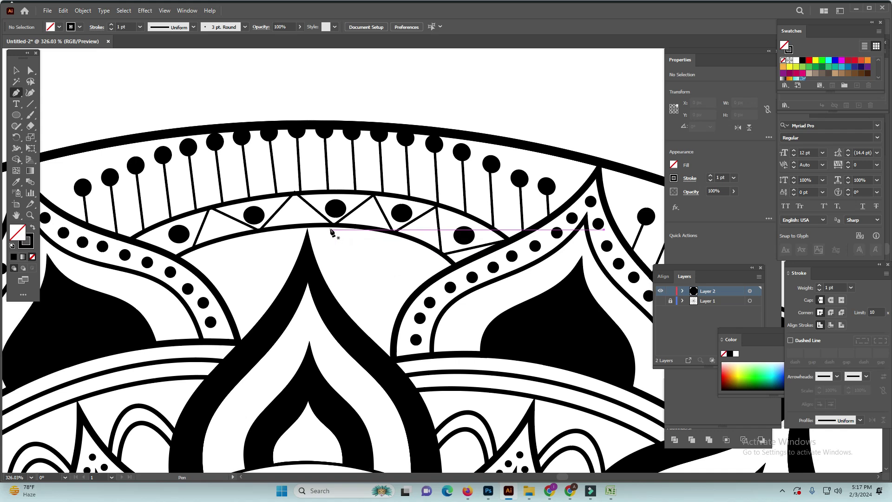
{"action": "left_click_drag", "start_coordinate": [322, 225], "coordinate": [330, 253]}
{"action": "left_click_drag", "start_coordinate": [380, 318], "coordinate": [397, 315]}
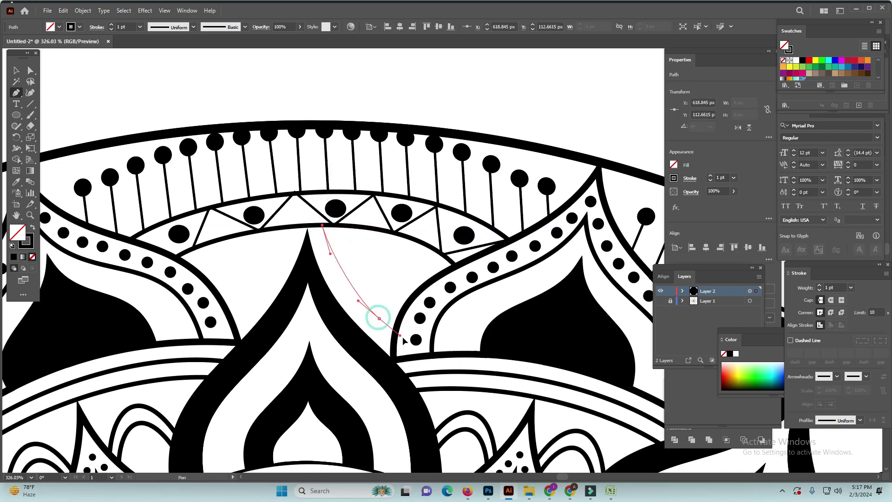
{"action": "left_click", "coordinate": [441, 255]}
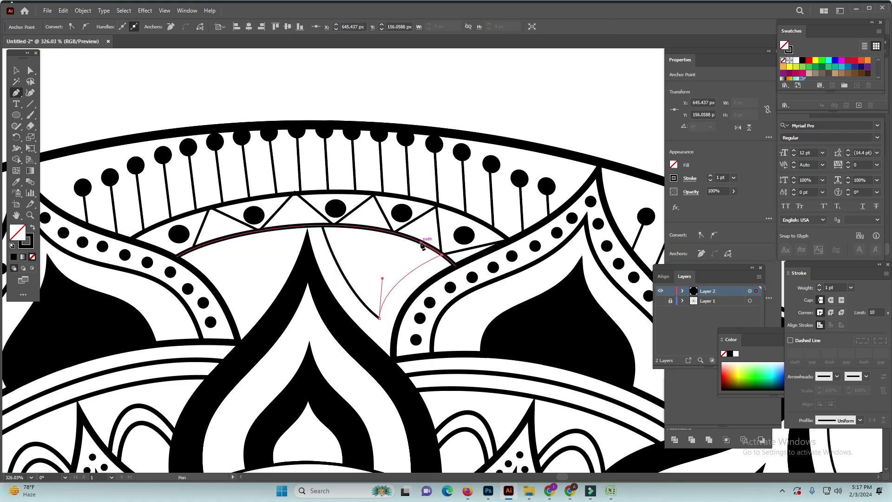
{"action": "left_click", "coordinate": [390, 245], "text": "ctrl"}
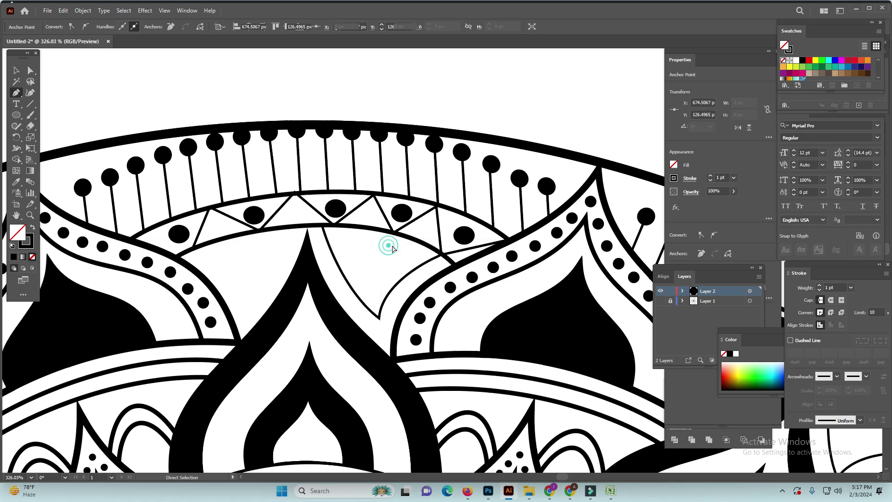
- Alt-scale two smaller nested copies of the curve inside the original
{"action": "left_click", "coordinate": [397, 287], "text": "ctrl"}
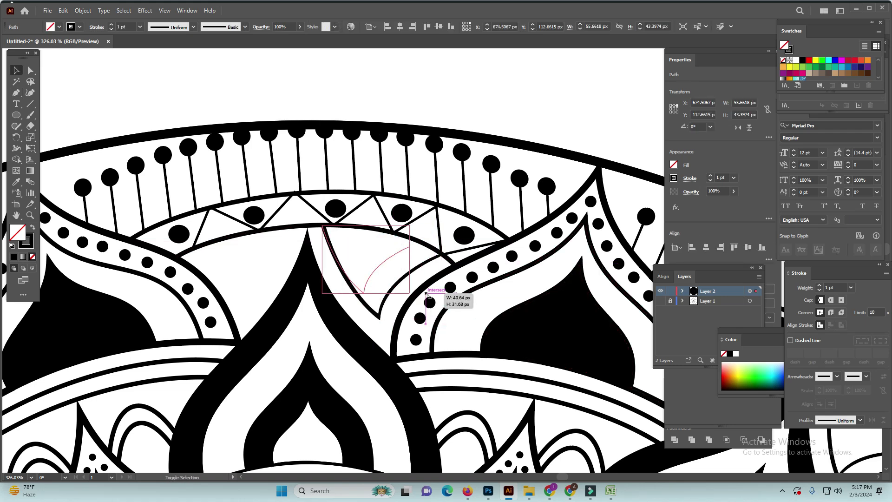
{"action": "left_click", "coordinate": [392, 235]}
{"action": "left_click_drag", "start_coordinate": [412, 355], "coordinate": [408, 340]}
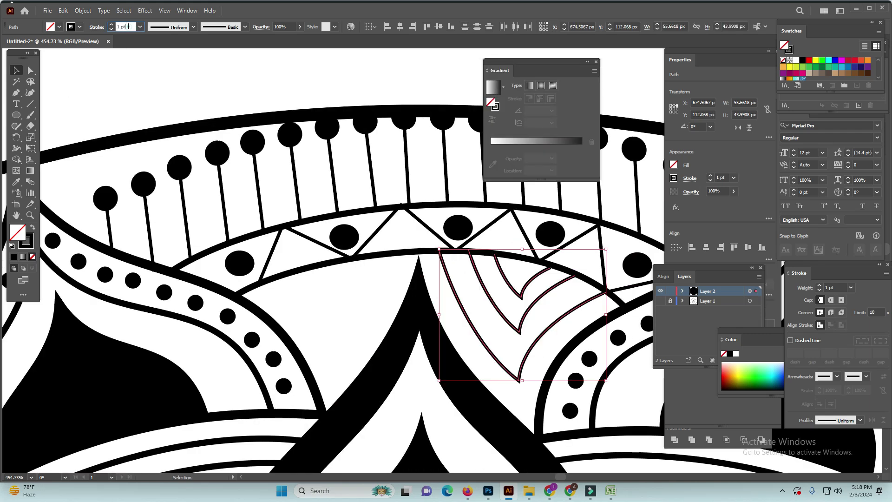
{"action": "left_click_drag", "start_coordinate": [128, 26], "coordinate": [102, 26]}
- Give the curves a 1.5 pt stroke and place a vertically reflected copy left of the petal tip
{"action": "key", "text": "Return"}
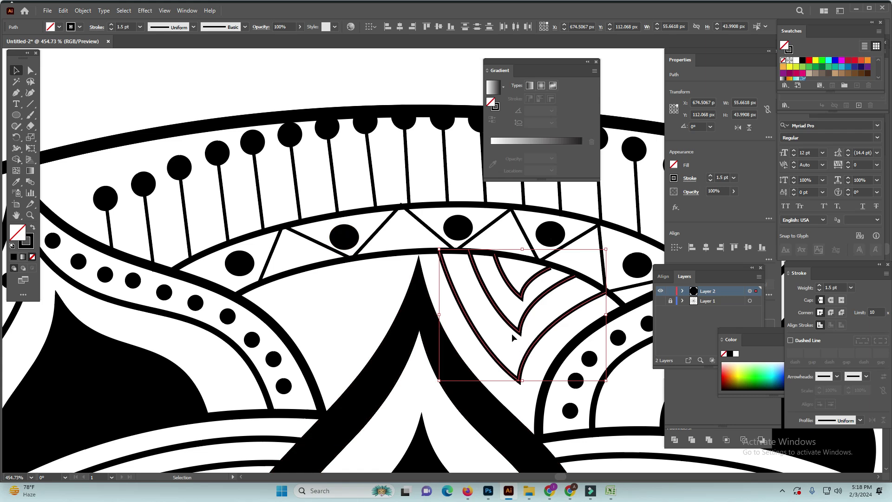
{"action": "right_click", "coordinate": [523, 330]}
{"action": "mouse_move", "coordinate": [552, 267]}
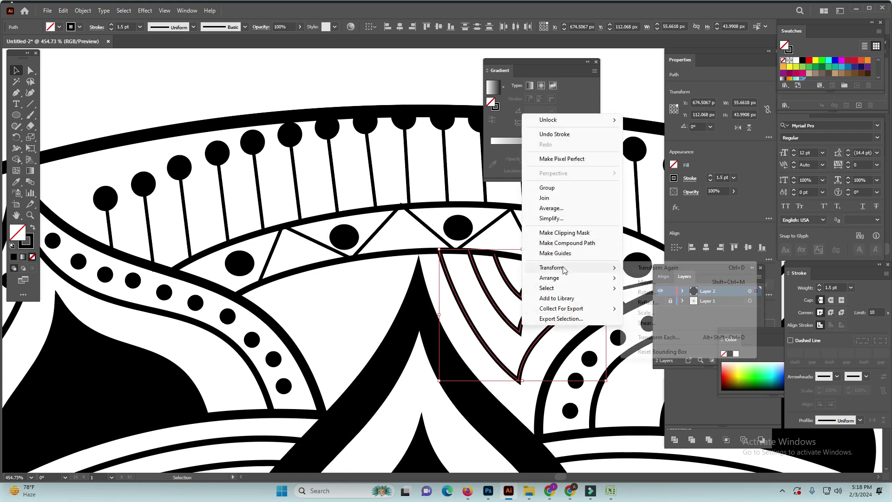
{"action": "left_click", "coordinate": [651, 302]}
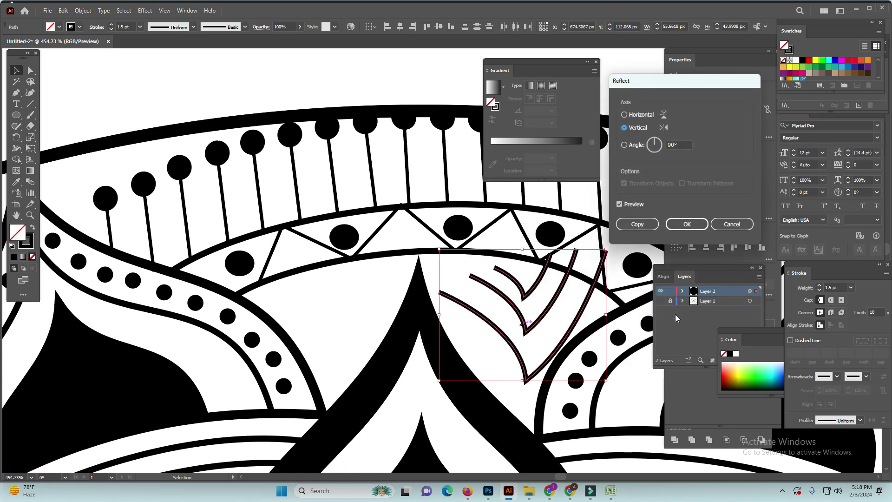
{"action": "left_click", "coordinate": [641, 225]}
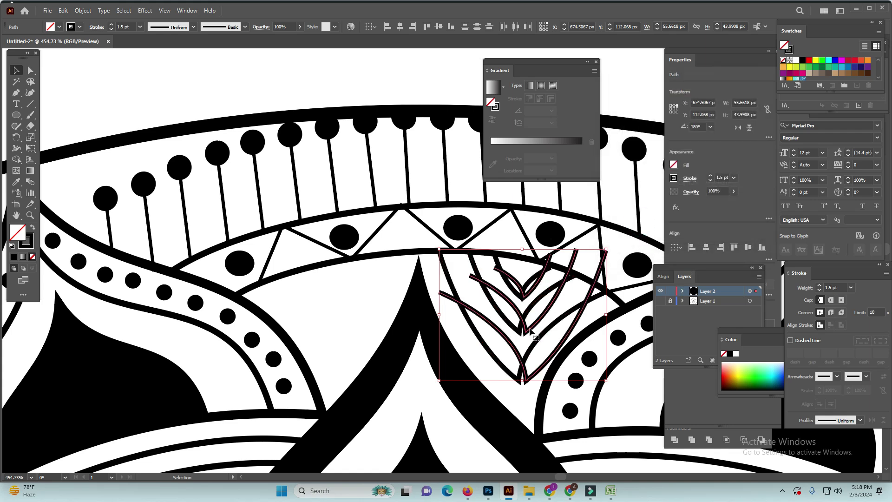
{"action": "left_click_drag", "start_coordinate": [484, 332], "coordinate": [342, 333]}
{"action": "key", "text": "ctrl+equal"}
- Raise one mirrored curve's end point with Direct Selection so it meets the band
{"action": "left_click", "coordinate": [439, 278]}
{"action": "key", "text": "a"}
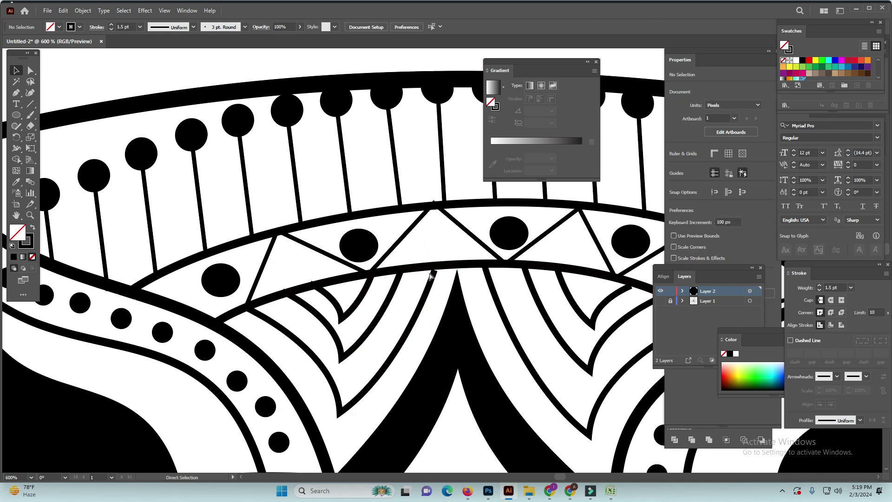
{"action": "left_click_drag", "start_coordinate": [436, 274], "coordinate": [437, 265]}
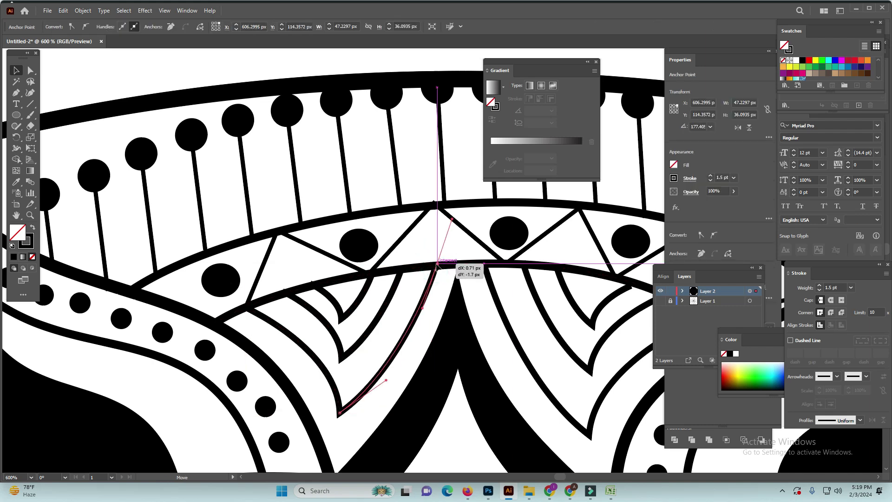
{"action": "scroll", "coordinate": [432, 250], "scroll_direction": "down", "scroll_amount": 2}
{"action": "scroll", "coordinate": [432, 251], "scroll_direction": "down", "scroll_amount": 2}
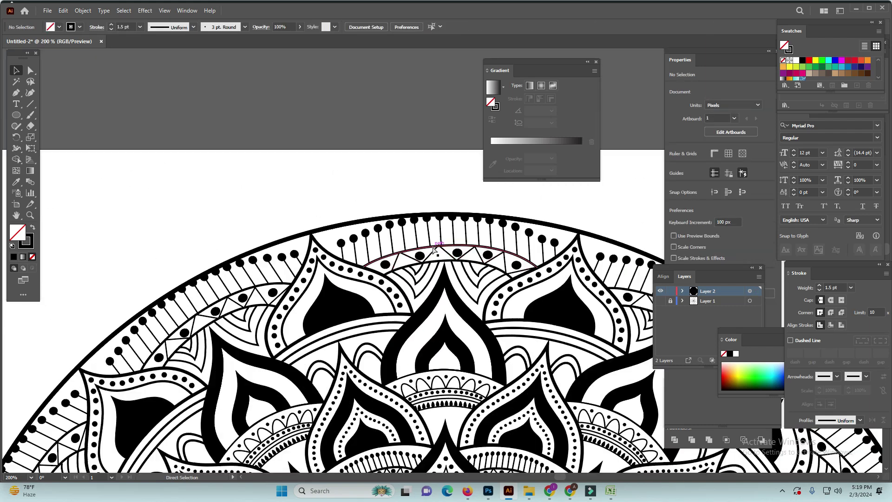
{"action": "scroll", "coordinate": [432, 251], "scroll_direction": "down", "scroll_amount": 2}
- Pen-draw a small closed pointed shape above the sunflower petals, just inside the black ring
{"action": "scroll", "coordinate": [433, 250], "scroll_direction": "down", "scroll_amount": 2}
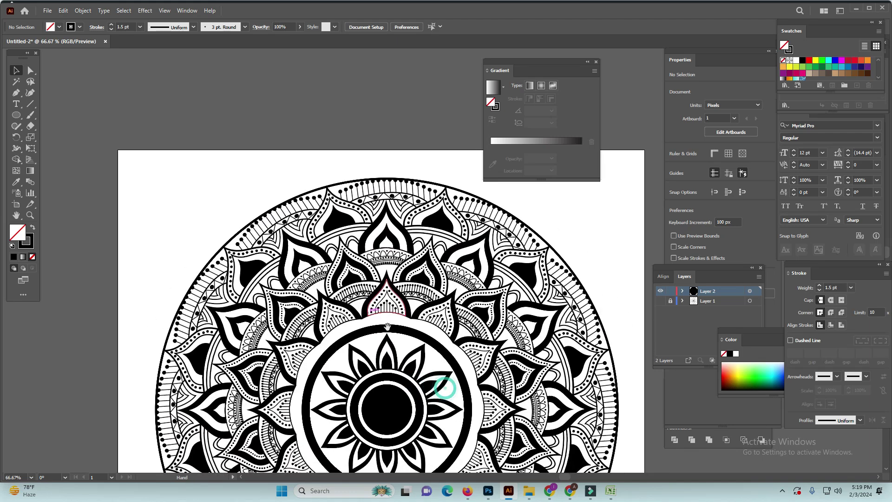
{"action": "scroll", "coordinate": [417, 335], "scroll_direction": "up", "scroll_amount": 3}
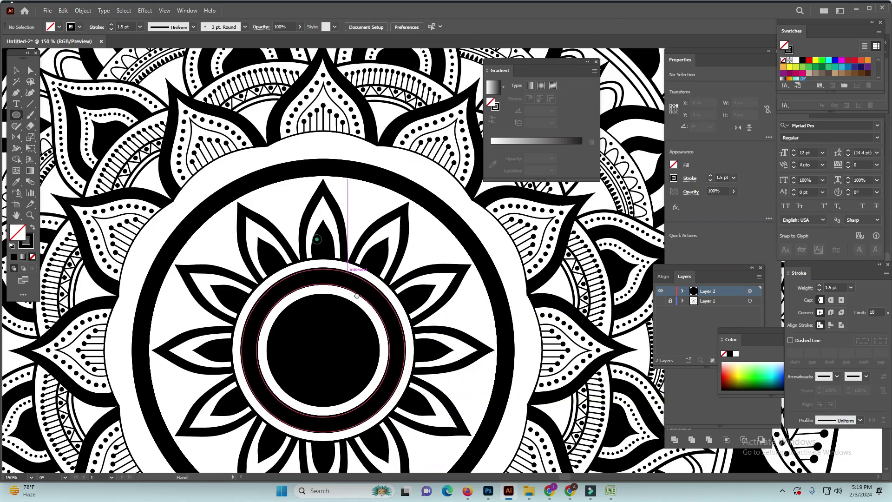
{"action": "scroll", "coordinate": [418, 334], "scroll_direction": "up", "scroll_amount": 1}
{"action": "key", "text": "l"}
{"action": "key", "text": "p"}
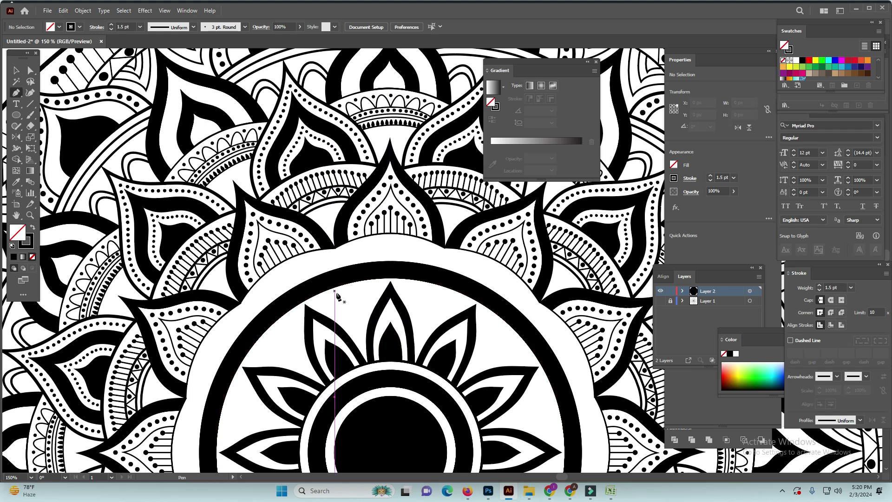
{"action": "left_click_drag", "start_coordinate": [315, 294], "coordinate": [347, 303]}
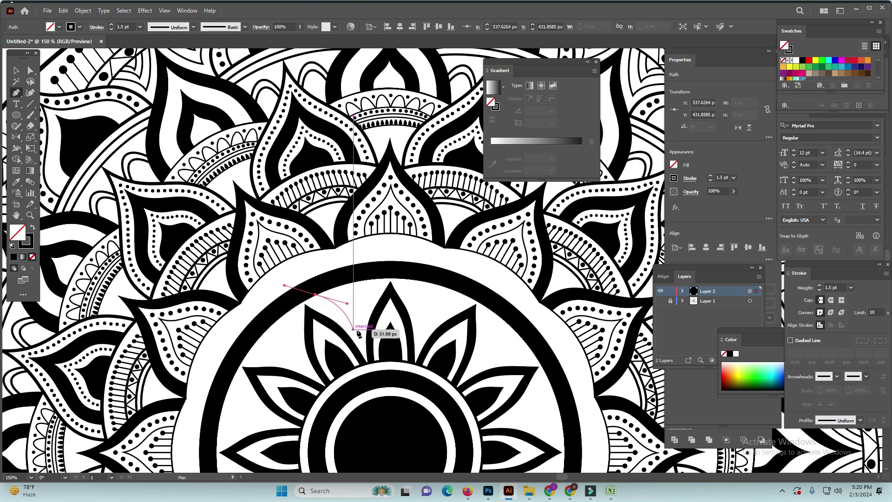
{"action": "left_click", "coordinate": [354, 322]}
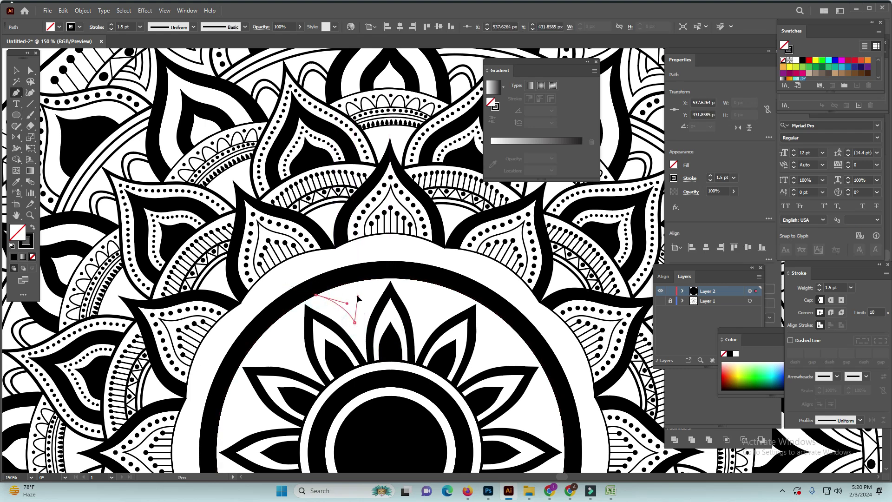
{"action": "left_click", "coordinate": [379, 278]}
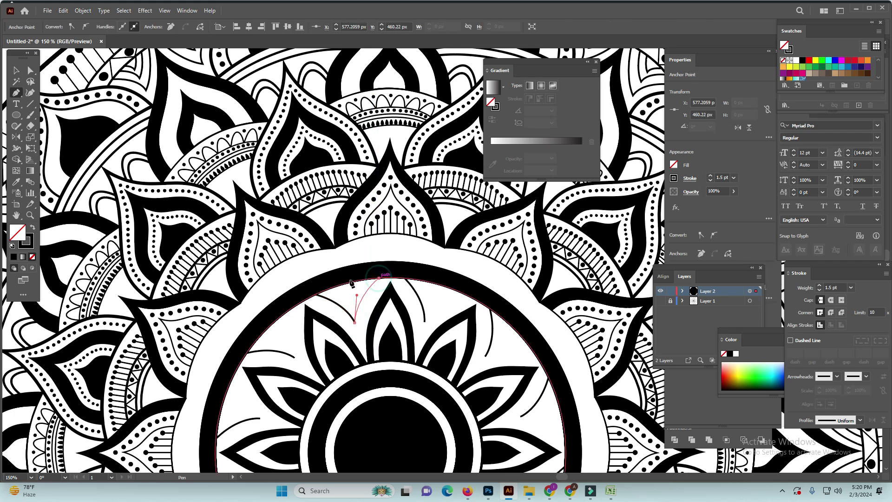
{"action": "left_click", "coordinate": [315, 295]}
{"action": "key", "text": "ctrl+shift+a"}
{"action": "key", "text": "ctrl+0"}
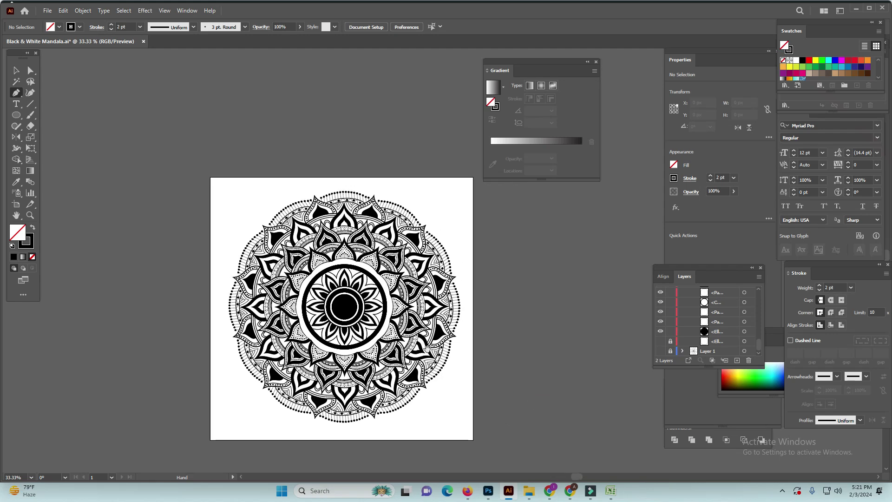
- Briefly show then hide the outer circle ring layer, and zoom in on the top edge
{"action": "left_click", "coordinate": [660, 341]}
{"action": "left_click", "coordinate": [661, 341]}
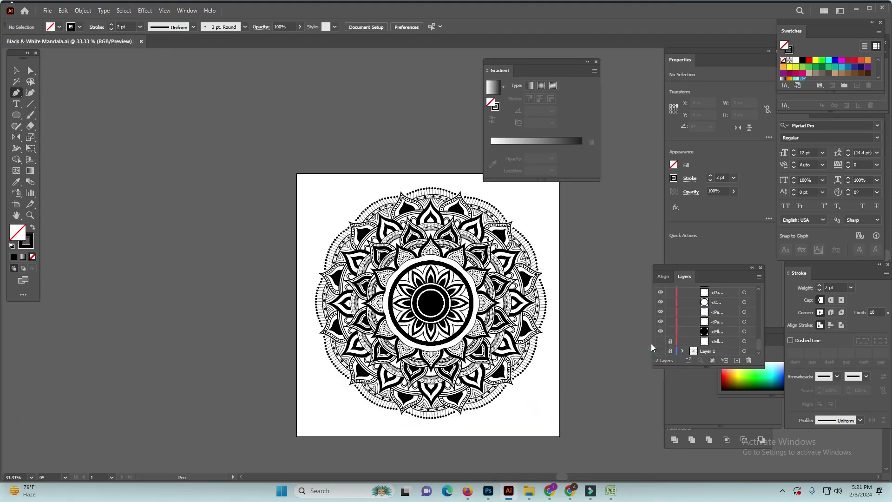
{"action": "left_click_drag", "start_coordinate": [402, 187], "coordinate": [399, 184]}
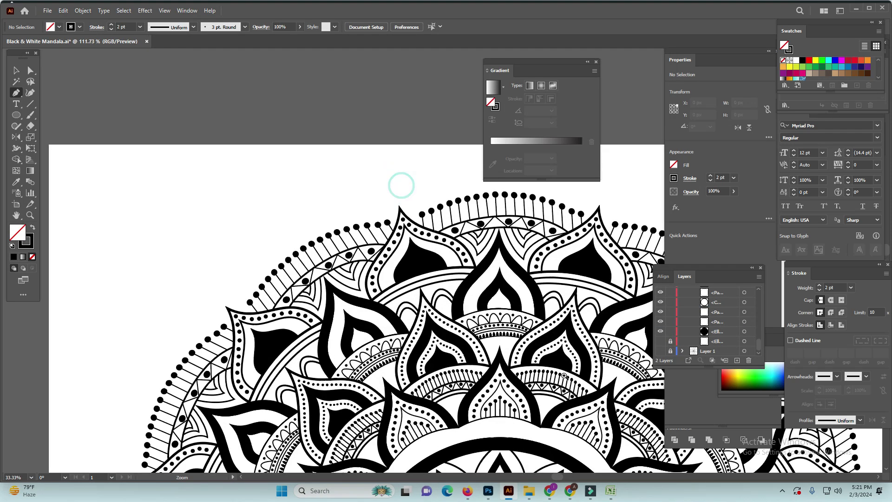